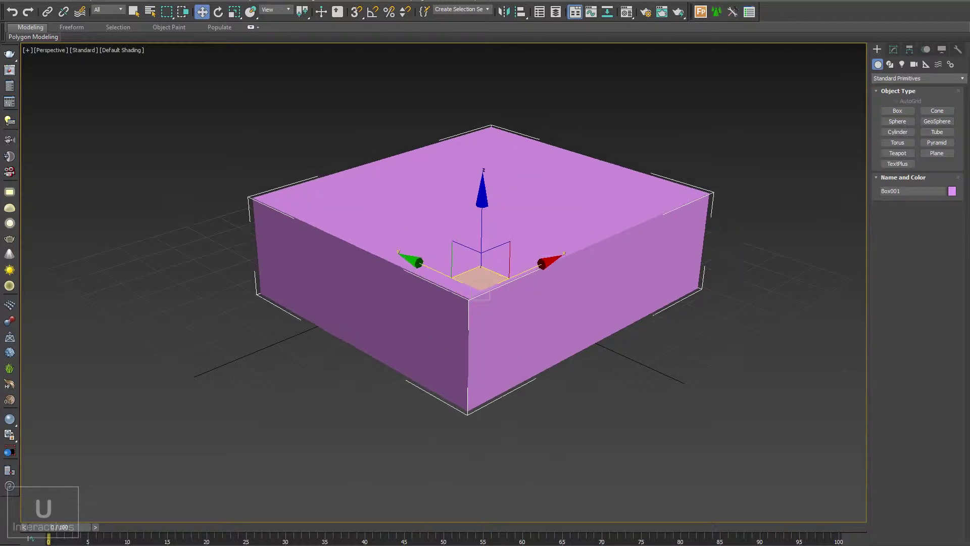
Step: Resize the box to a length of 774.7 mm, a width of 31 inches and a height of 28 inches
{"action": "scroll", "coordinate": [664, 433], "scroll_direction": "up", "scroll_amount": 4}
{"action": "scroll", "coordinate": [633, 413], "scroll_direction": "down", "scroll_amount": 4}
{"action": "middle_click_drag", "start_coordinate": [633, 415], "coordinate": [536, 410]}
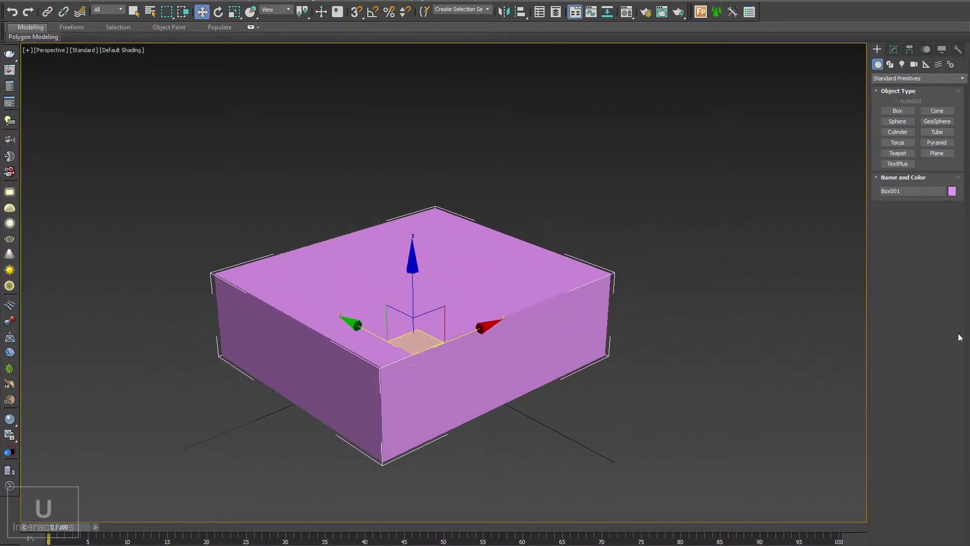
{"action": "left_click", "coordinate": [893, 49]}
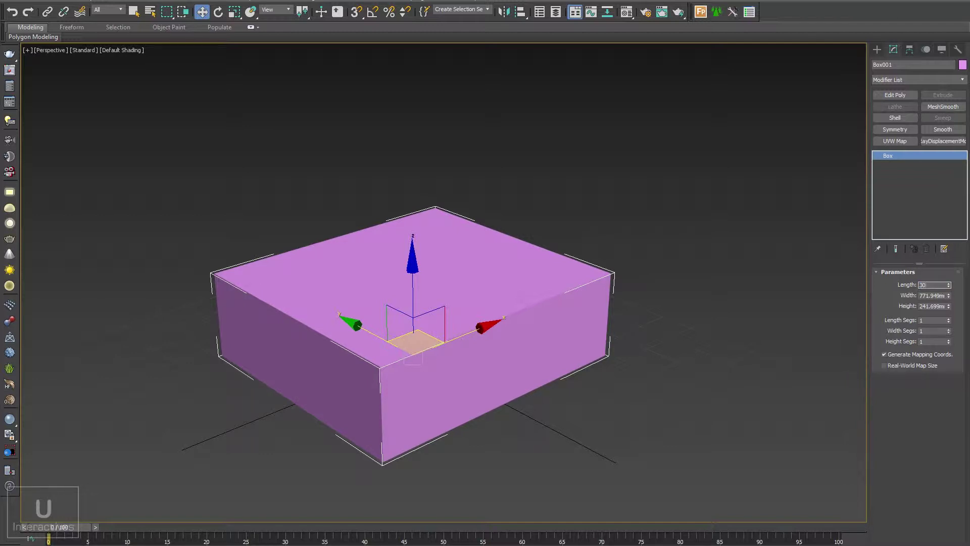
{"action": "key", "text": "Return"}
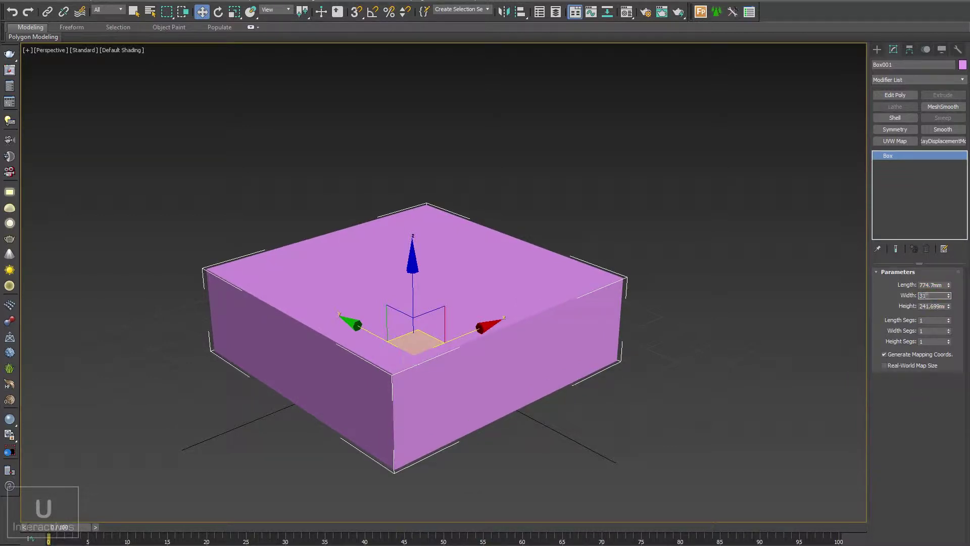
{"action": "key", "text": "Return"}
{"action": "key", "text": "Tab"}
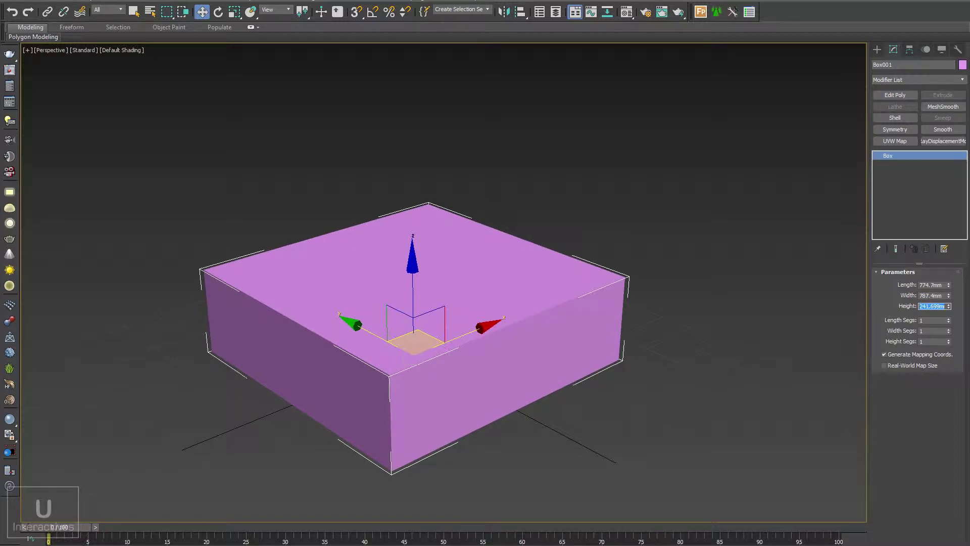
{"action": "type", "text": "28\""}
{"action": "key", "text": "Return"}
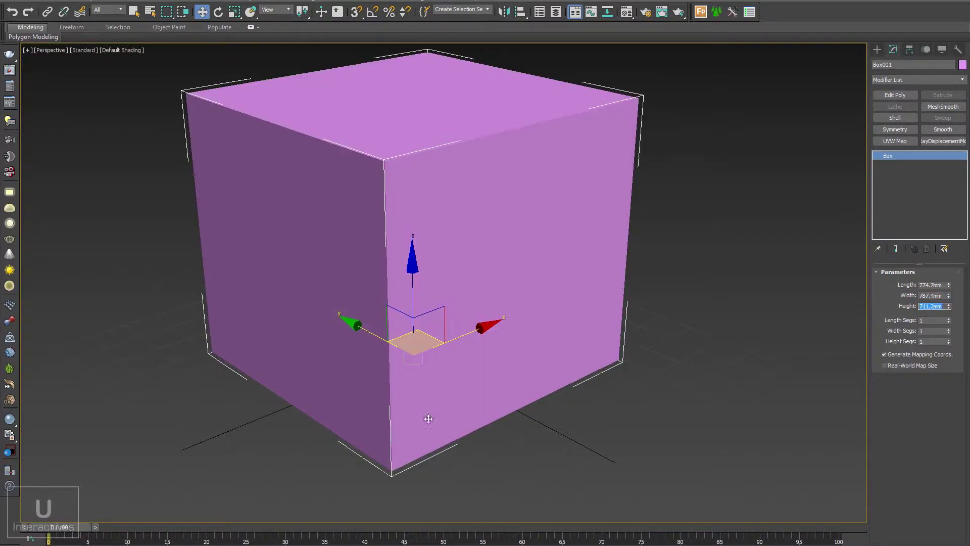
Step: Show the box in wireframe, duplicate it in place and set the duplicate's height to 15 inches
{"action": "scroll", "coordinate": [556, 323], "scroll_direction": "down", "scroll_amount": 5}
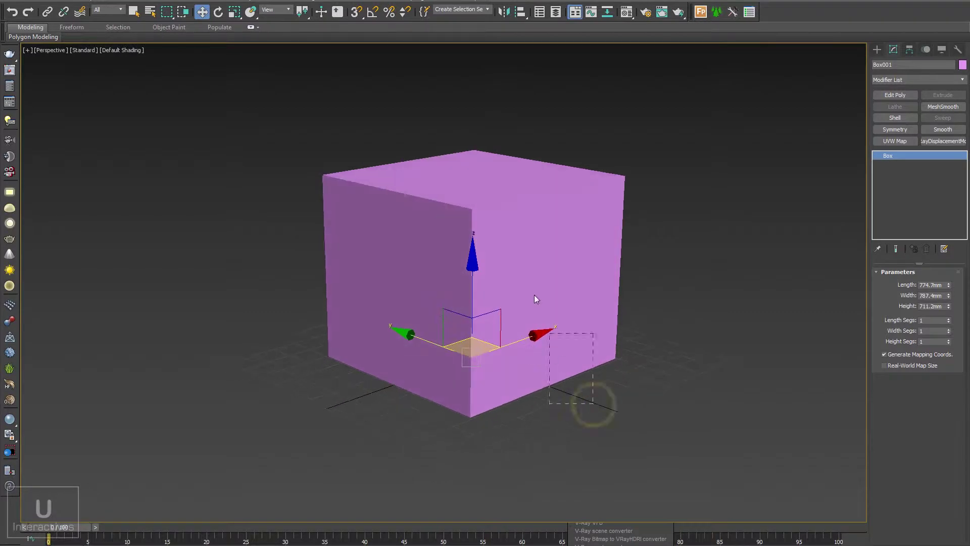
{"action": "right_click", "coordinate": [664, 267]}
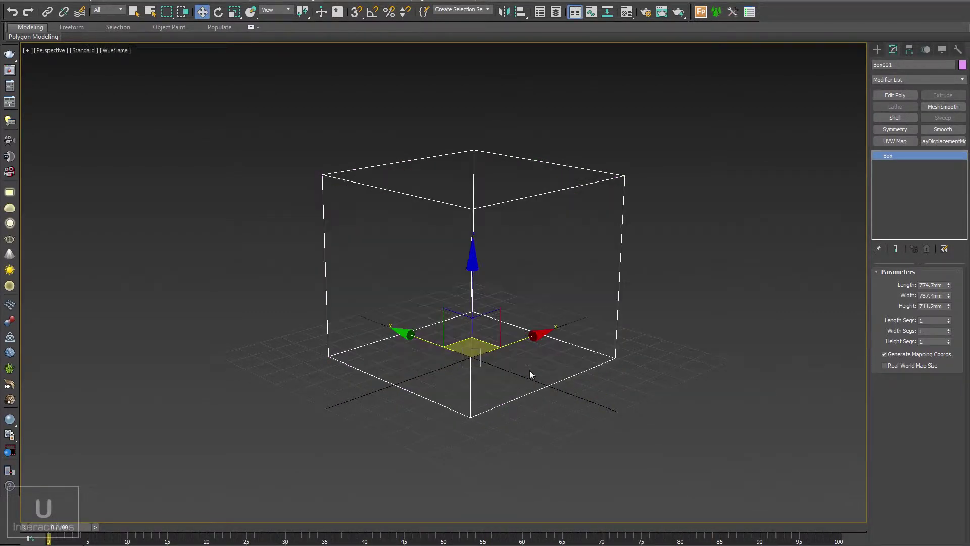
{"action": "key", "text": "ctrl+v"}
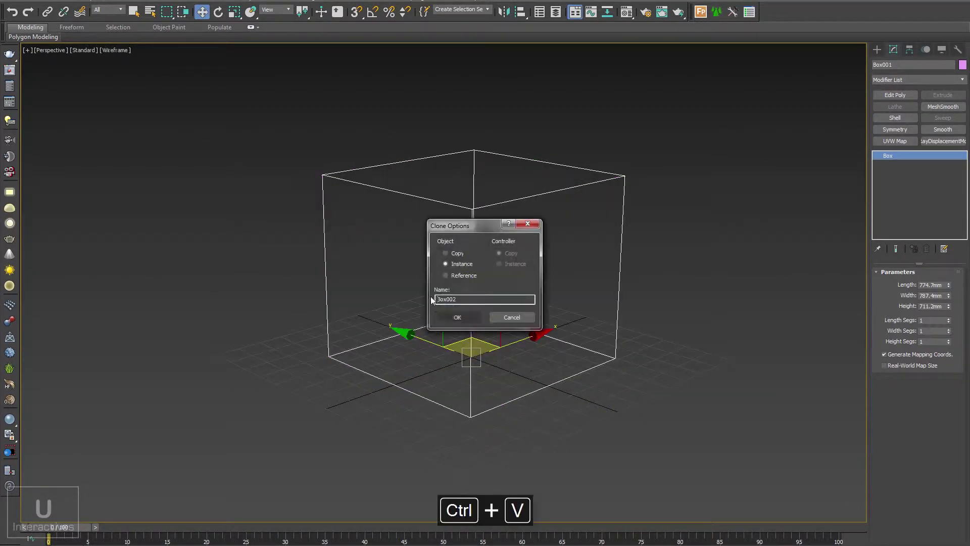
{"action": "left_click", "coordinate": [457, 317]}
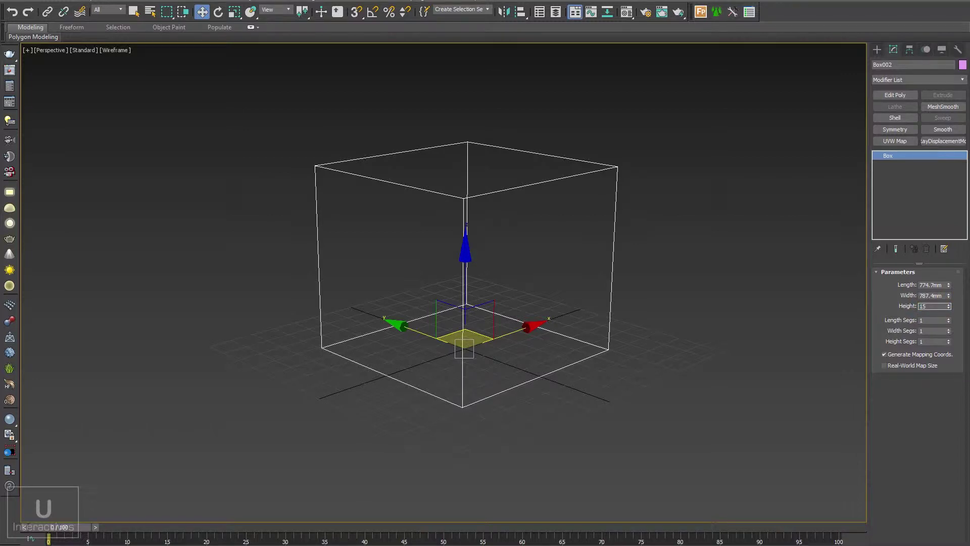
{"action": "key", "text": "Return"}
Step: Select both boxes and group them as Cahir_02_Dimension
{"action": "left_click_drag", "start_coordinate": [693, 368], "coordinate": [539, 223]}
{"action": "right_click", "coordinate": [618, 202]}
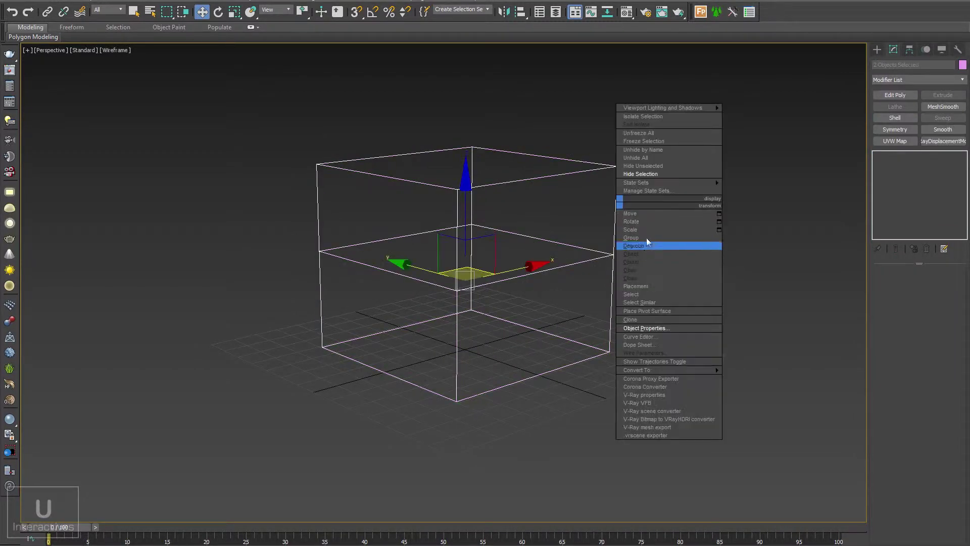
{"action": "left_click", "coordinate": [646, 238]}
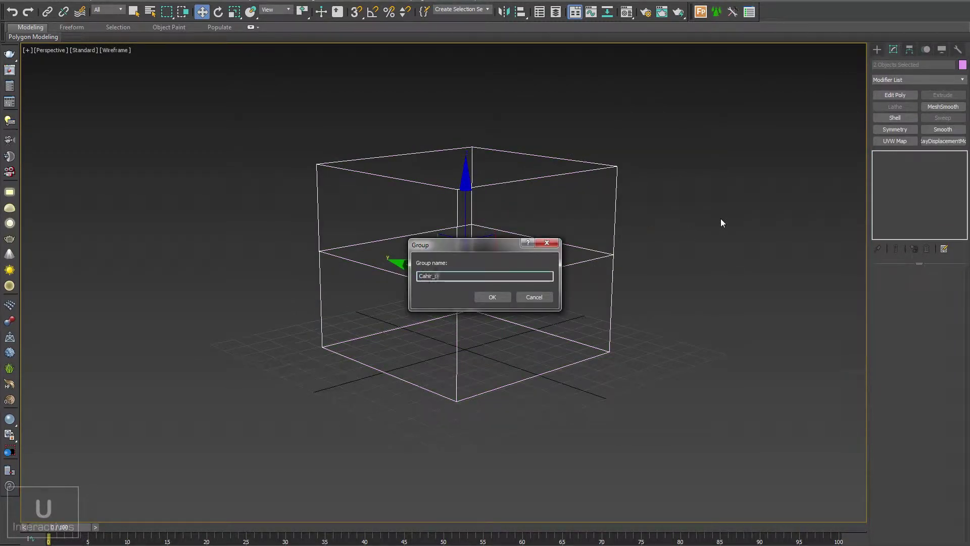
{"action": "type", "text": "Cahir_02_Dimension"}
{"action": "key", "text": "Return"}
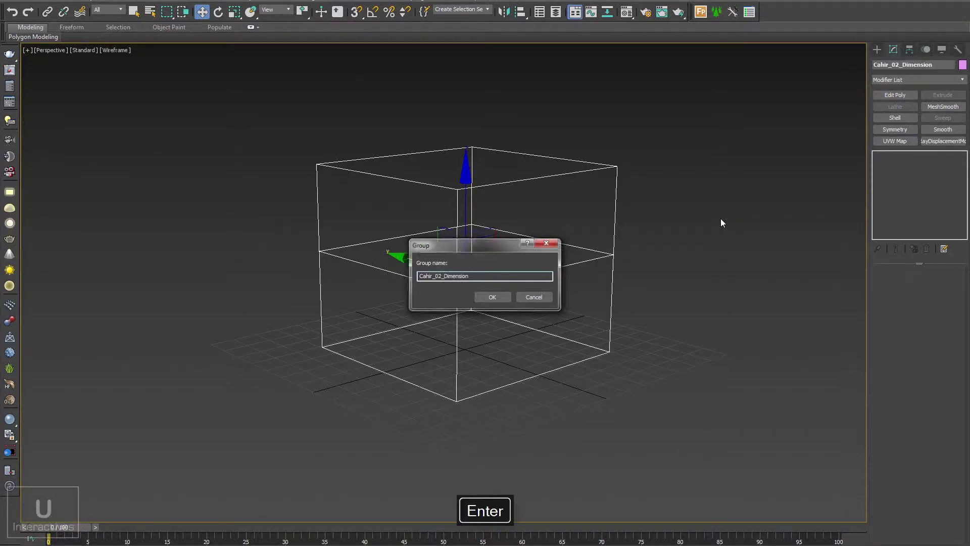
Step: Change the dimension group's wireframe colour to light grey
{"action": "left_click", "coordinate": [963, 65]}
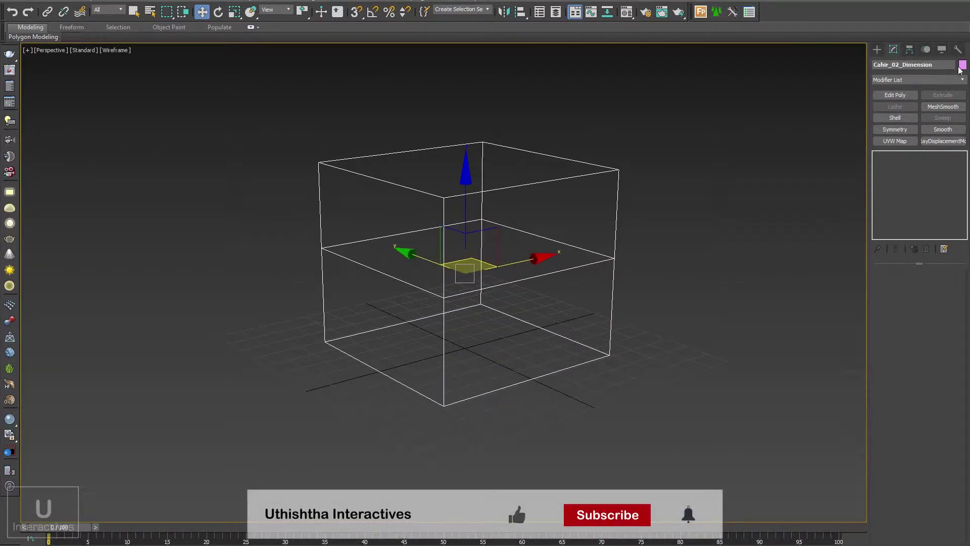
{"action": "left_click", "coordinate": [553, 302]}
{"action": "key", "text": "Return"}
Step: Turn off Show Frozen in Gray for the dimension group, freeze it and return the Perspective view to shaded display
{"action": "right_click", "coordinate": [579, 265]}
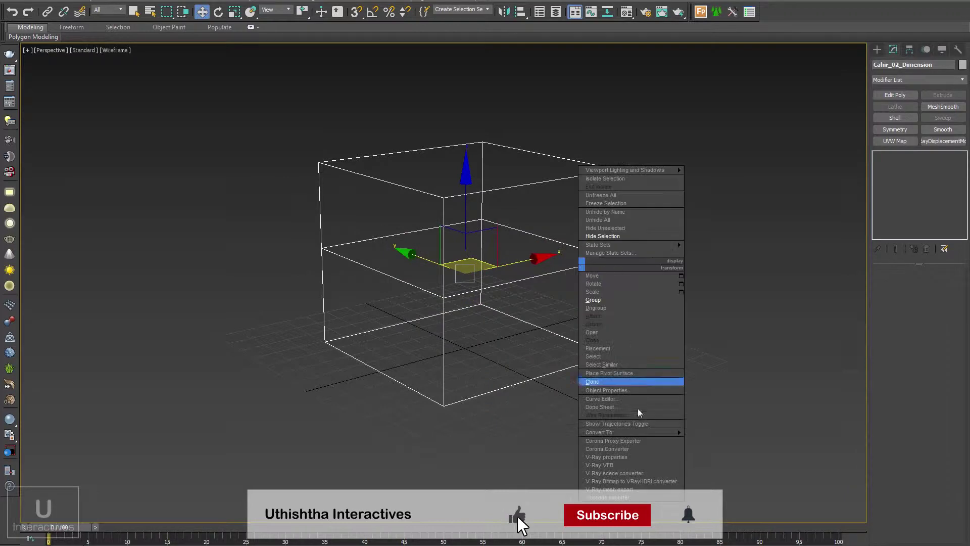
{"action": "left_click", "coordinate": [607, 390]}
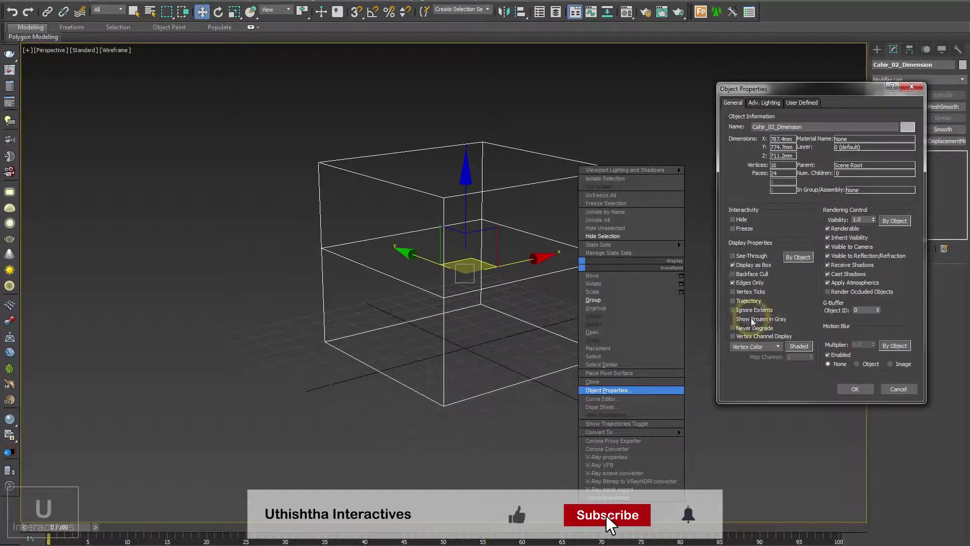
{"action": "key", "text": "Return"}
{"action": "right_click", "coordinate": [606, 232]}
{"action": "left_click", "coordinate": [609, 168]}
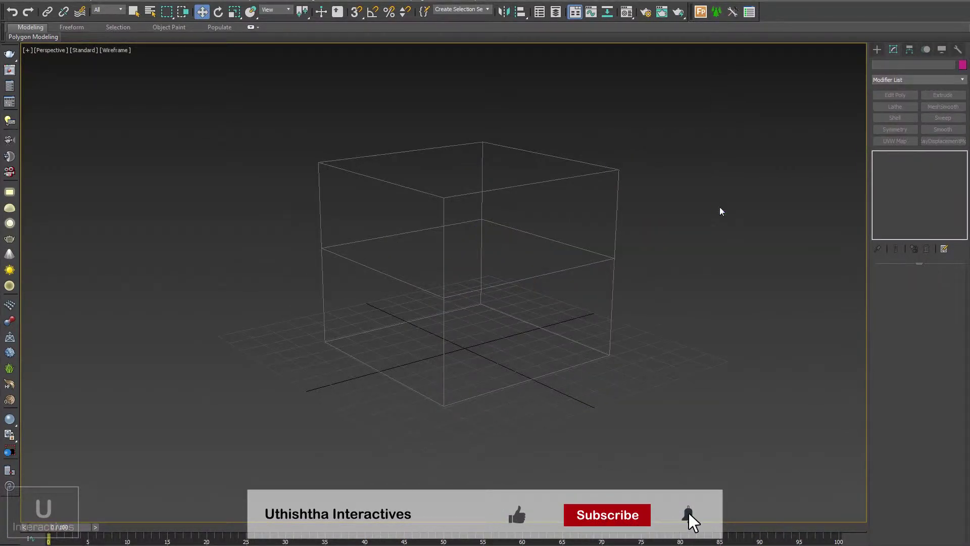
{"action": "key", "text": "F3"}
{"action": "mouse_move", "coordinate": [596, 333]}
{"action": "middle_mouse_down", "text": "alt"}
{"action": "mouse_move", "coordinate": [574, 357]}
{"action": "mouse_move", "coordinate": [502, 368]}
{"action": "middle_mouse_up", "text": "alt"}
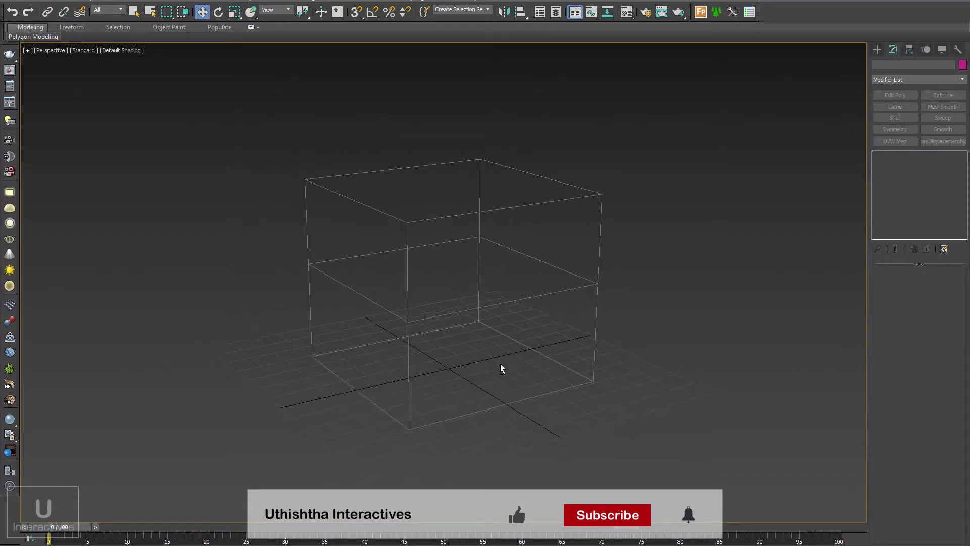
Step: Draw a plane about 1087 × 1082 mm beside the boxes in the Front view and set its length and width segments to 1
{"action": "key", "text": "alt+w"}
{"action": "middle_click_drag", "start_coordinate": [660, 206], "coordinate": [678, 209]}
{"action": "left_click", "coordinate": [877, 49]}
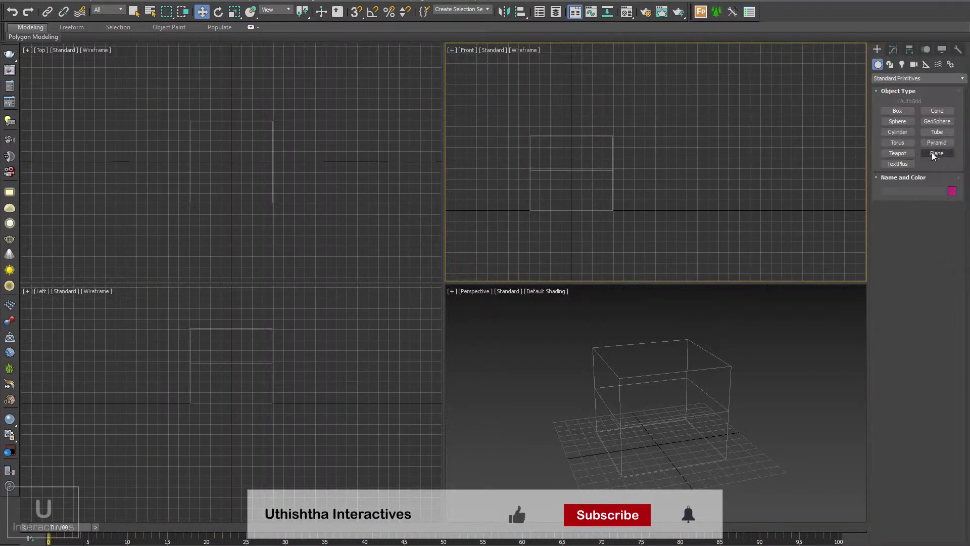
{"action": "left_click", "coordinate": [936, 153]}
{"action": "left_click_drag", "start_coordinate": [708, 112], "coordinate": [819, 221]}
{"action": "right_click", "coordinate": [745, 381]}
{"action": "key", "text": "alt+w"}
{"action": "scroll", "coordinate": [738, 297], "scroll_direction": "down", "scroll_amount": 5}
{"action": "key", "text": "F4"}
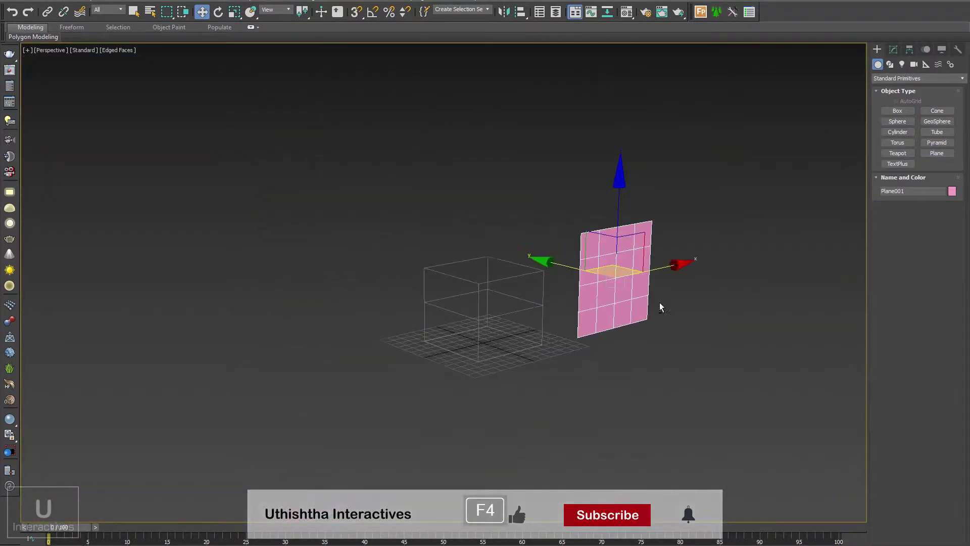
{"action": "left_click", "coordinate": [893, 49]}
{"action": "middle_click_drag", "start_coordinate": [762, 348], "coordinate": [728, 348]}
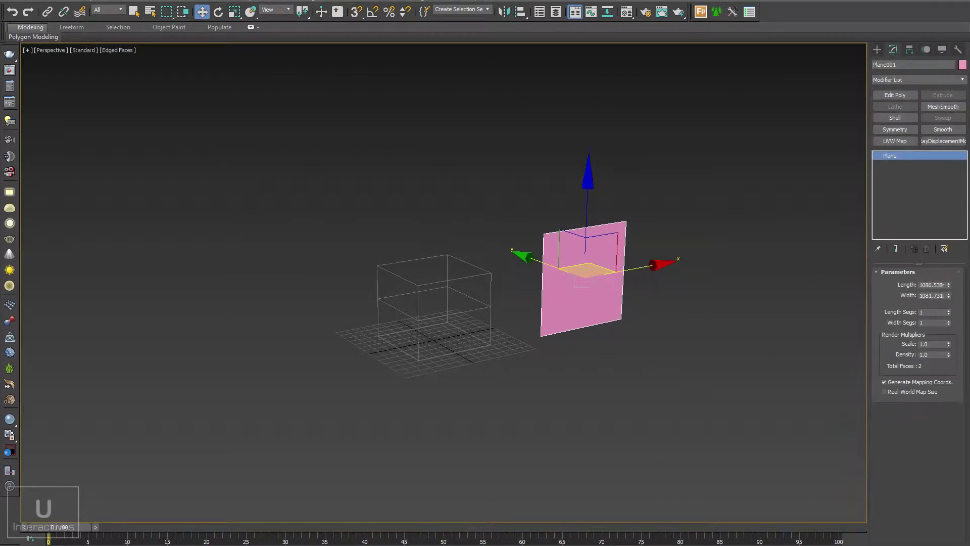
Step: Apply the front-view photo of the wire chair from the reference image folder to the plane
{"action": "left_click", "coordinate": [182, 545]}
{"action": "left_click", "coordinate": [655, 111]}
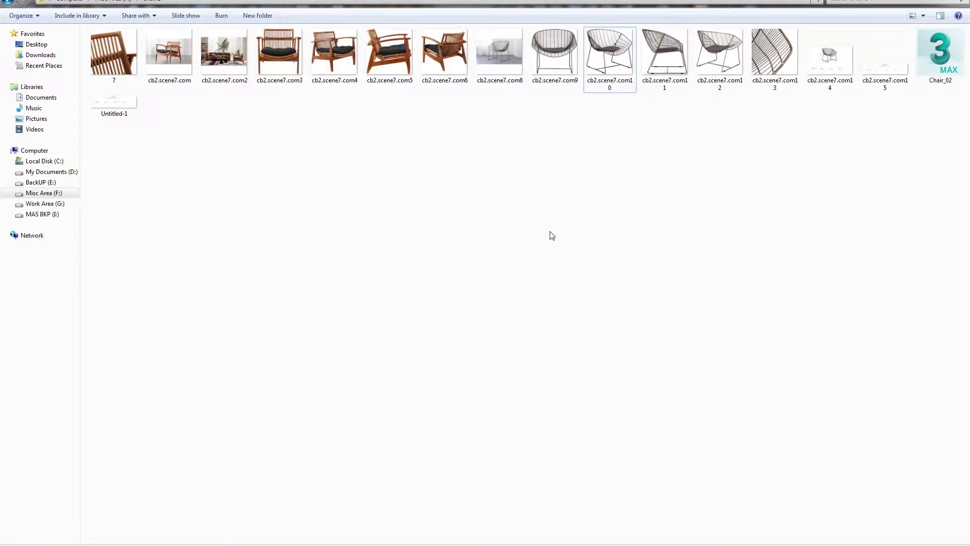
{"action": "left_click_drag", "start_coordinate": [610, 53], "coordinate": [586, 330]}
{"action": "key", "text": "alt+Tab"}
{"action": "middle_click_drag", "start_coordinate": [587, 330], "coordinate": [602, 346], "text": "alt"}
Step: Shift the image plane along Y and set its length and width to 1000 mm
{"action": "left_click_drag", "start_coordinate": [539, 257], "coordinate": [516, 247]}
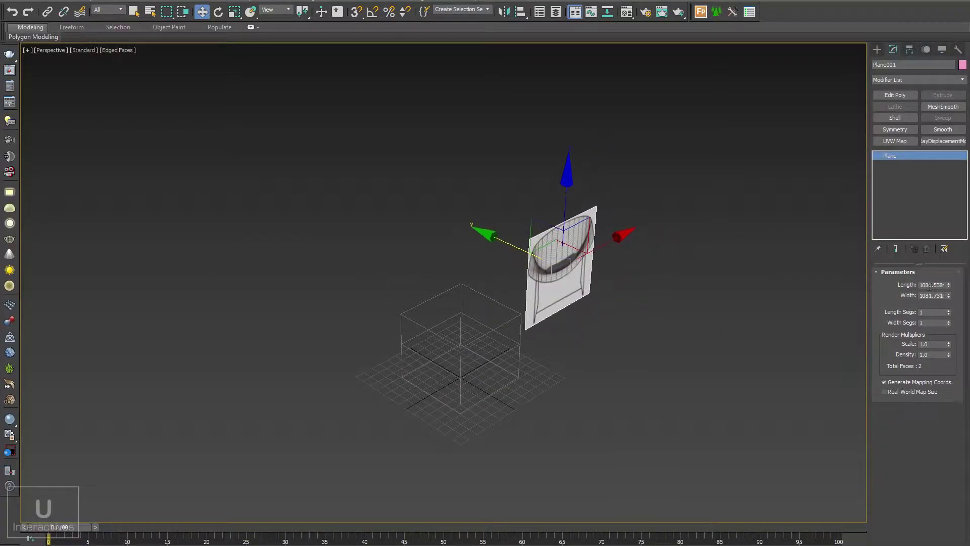
{"action": "left_click", "coordinate": [933, 285]}
{"action": "type", "text": "1000"}
{"action": "key", "text": "Tab"}
{"action": "type", "text": "1000"}
{"action": "key", "text": "Return"}
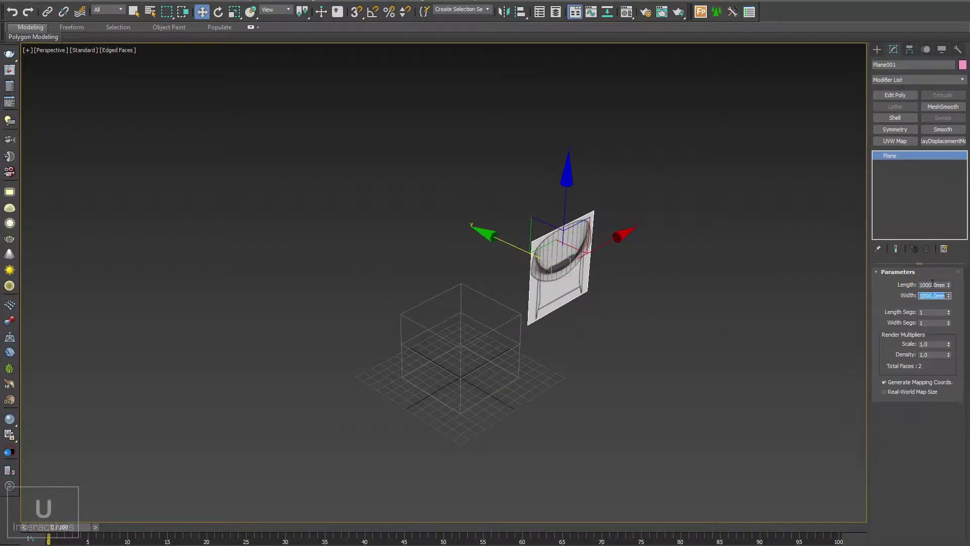
Step: Overlay the image plane on the dimension boxes in a shaded Front view to compare their sizes
{"action": "right_click", "coordinate": [578, 281]}
{"action": "key", "text": "alt+w"}
{"action": "key", "text": "alt+w"}
{"action": "key", "text": "f"}
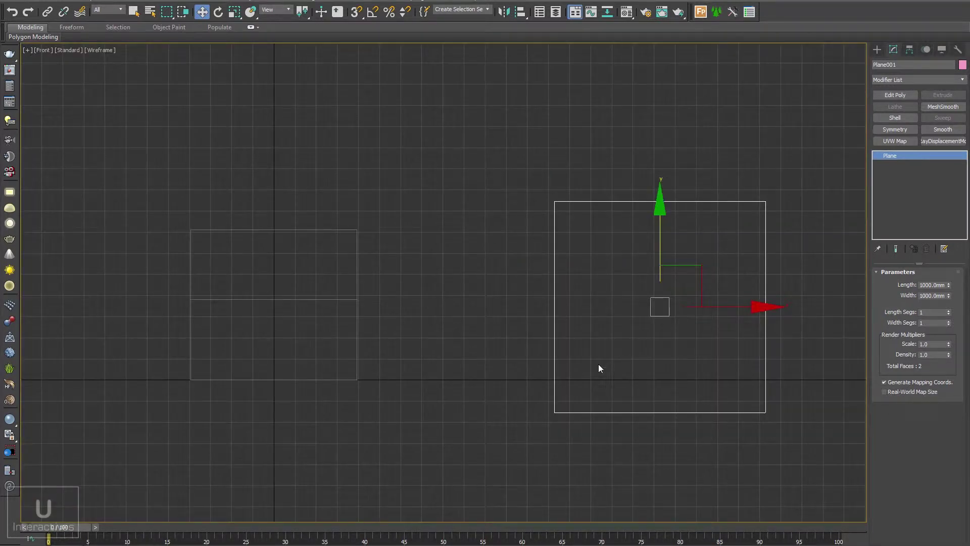
{"action": "key", "text": "F3"}
{"action": "left_click_drag", "start_coordinate": [802, 303], "coordinate": [438, 303]}
{"action": "middle_click_drag", "start_coordinate": [412, 351], "coordinate": [502, 360]}
{"action": "middle_click_drag", "start_coordinate": [437, 377], "coordinate": [452, 382]}
{"action": "scroll", "coordinate": [439, 374], "scroll_direction": "up", "scroll_amount": 4}
{"action": "scroll", "coordinate": [452, 381], "scroll_direction": "down", "scroll_amount": 3}
Step: Place the image plane beside the dimension boxes with its lower edge on the ground line
{"action": "left_click_drag", "start_coordinate": [515, 334], "coordinate": [819, 328]}
{"action": "middle_click_drag", "start_coordinate": [773, 309], "coordinate": [715, 304]}
{"action": "left_click_drag", "start_coordinate": [680, 252], "coordinate": [674, 218]}
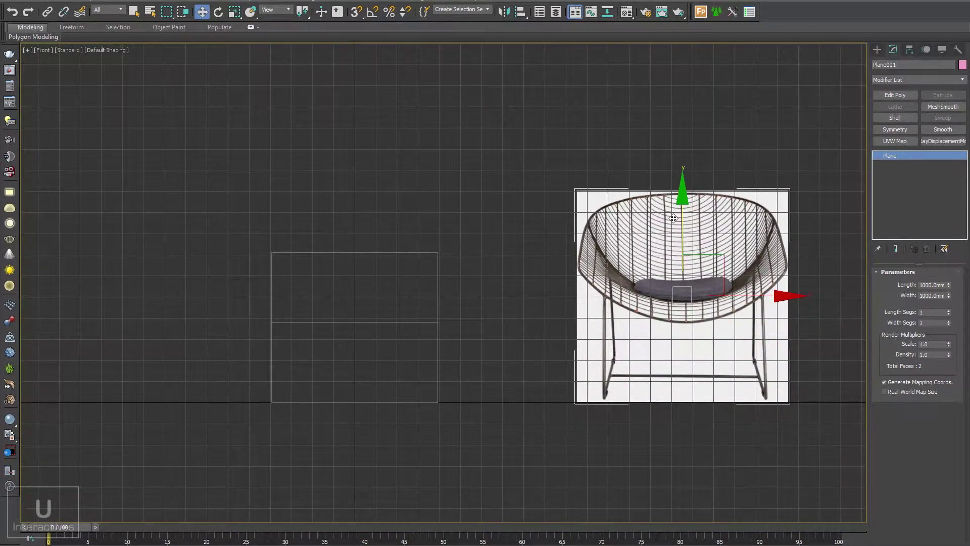
Step: Create a copy of the image plane rotated about the vertical axis to stand perpendicular to the original, using angle snap
{"action": "key", "text": "p"}
{"action": "key", "text": "z"}
{"action": "key", "text": "e"}
{"action": "key", "text": "a"}
{"action": "mouse_move", "coordinate": [495, 328]}
{"action": "left_mouse_down", "text": "shift"}
{"action": "mouse_move", "coordinate": [508, 329]}
{"action": "mouse_move", "coordinate": [489, 328]}
{"action": "left_mouse_up", "text": "shift"}
{"action": "left_click", "coordinate": [488, 325]}
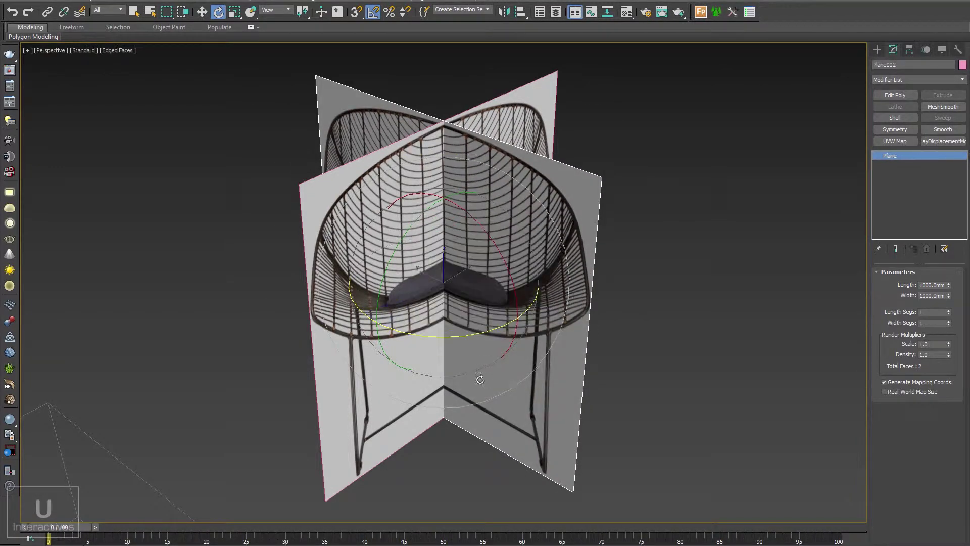
Step: Apply the side-view photo of the wire chair from the reference image folder to the rotated plane copy
{"action": "key", "text": "alt+Tab"}
{"action": "key", "text": "alt+Tab"}
{"action": "left_click_drag", "start_coordinate": [573, 323], "coordinate": [573, 324]}
{"action": "middle_click_drag", "start_coordinate": [562, 349], "coordinate": [580, 356], "text": "alt"}
Step: Move the side-view plane along Y until its vertical edge meets the middle of the front-view plane, and deselect it
{"action": "key", "text": "w"}
{"action": "left_click_drag", "start_coordinate": [425, 280], "coordinate": [564, 292]}
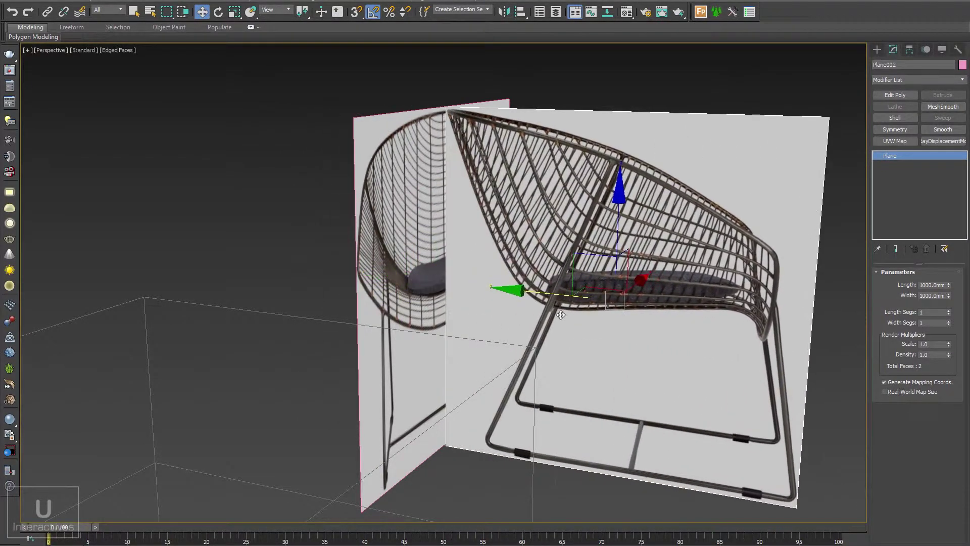
{"action": "middle_click_drag", "start_coordinate": [561, 292], "coordinate": [519, 306], "text": "alt"}
{"action": "left_click", "coordinate": [514, 405]}
Step: In the Front view with the grid hidden, trace the chair's left rim with a Line spline from the bottom centre to the top centre
{"action": "key", "text": "f"}
{"action": "key", "text": "g"}
{"action": "scroll", "coordinate": [520, 306], "scroll_direction": "up", "scroll_amount": 3}
{"action": "middle_click_drag", "start_coordinate": [622, 292], "coordinate": [478, 302]}
{"action": "scroll", "coordinate": [478, 302], "scroll_direction": "up", "scroll_amount": 2}
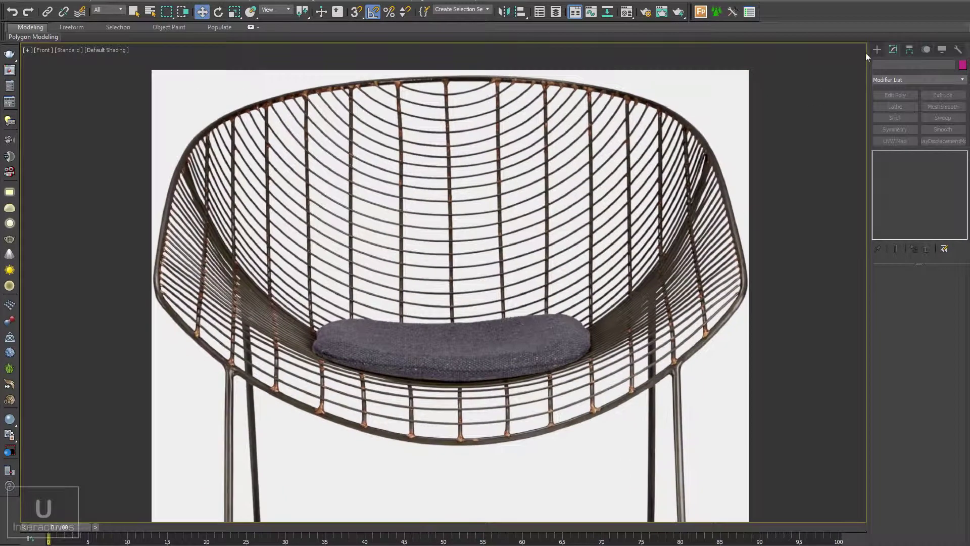
{"action": "left_click", "coordinate": [878, 49]}
{"action": "left_click", "coordinate": [896, 118]}
{"action": "scroll", "coordinate": [476, 459], "scroll_direction": "up", "scroll_amount": 4}
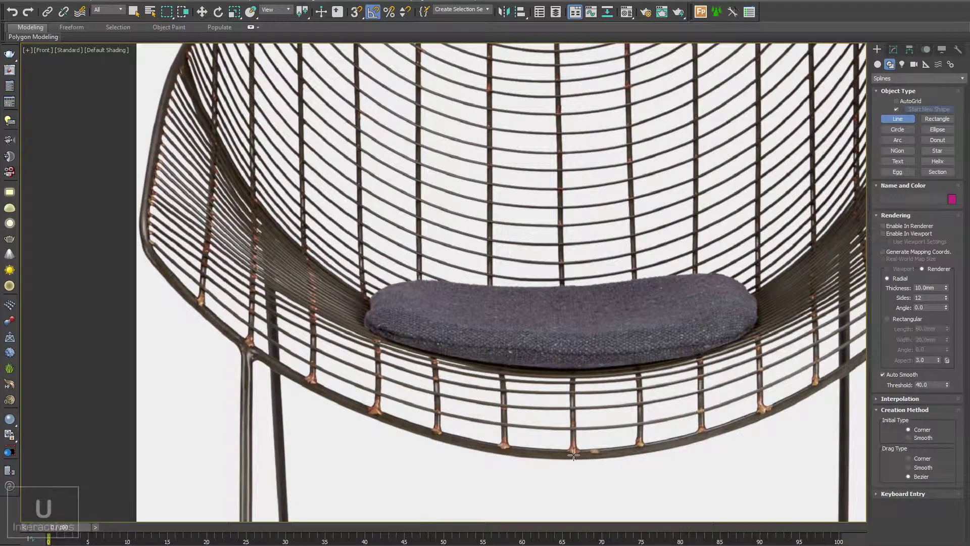
{"action": "left_click", "coordinate": [573, 455]}
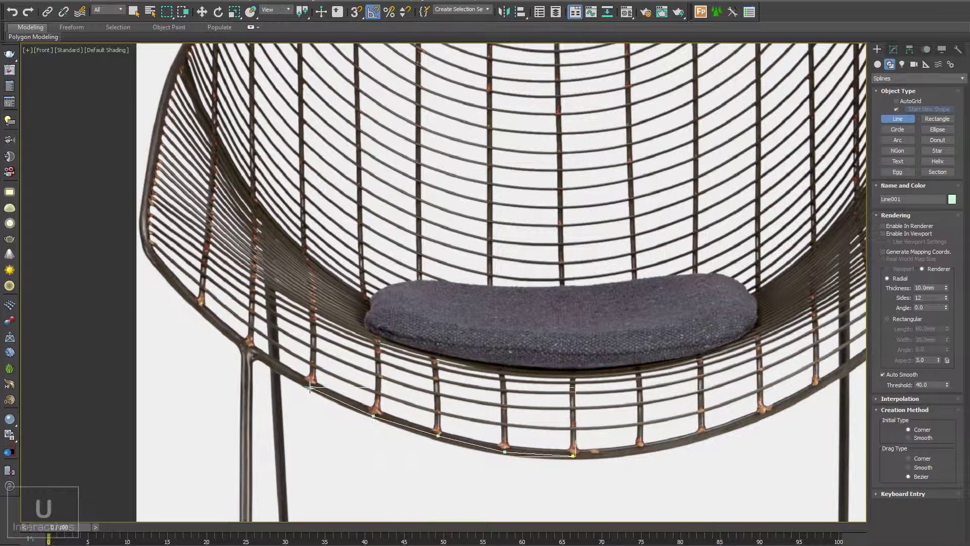
{"action": "left_click", "coordinate": [197, 307]}
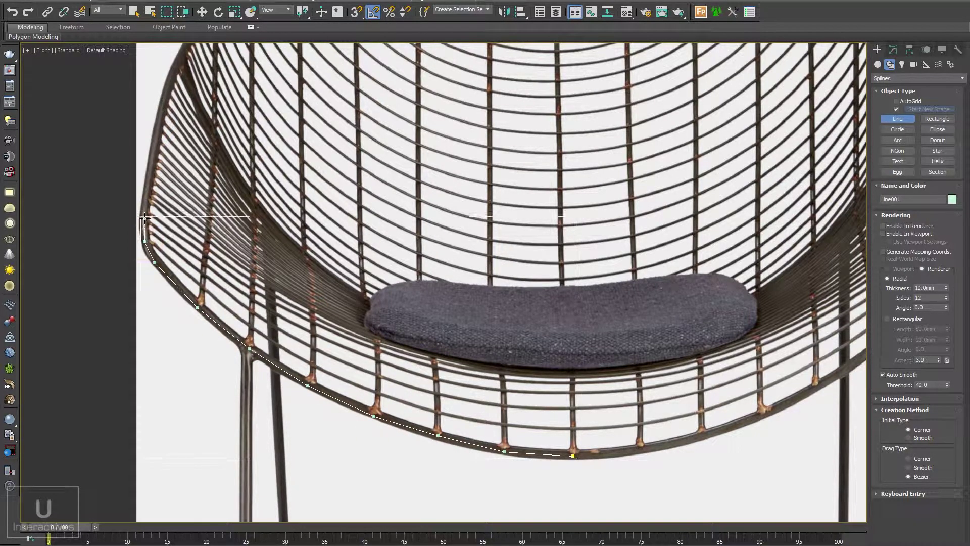
{"action": "middle_click_drag", "start_coordinate": [189, 194], "coordinate": [225, 287]}
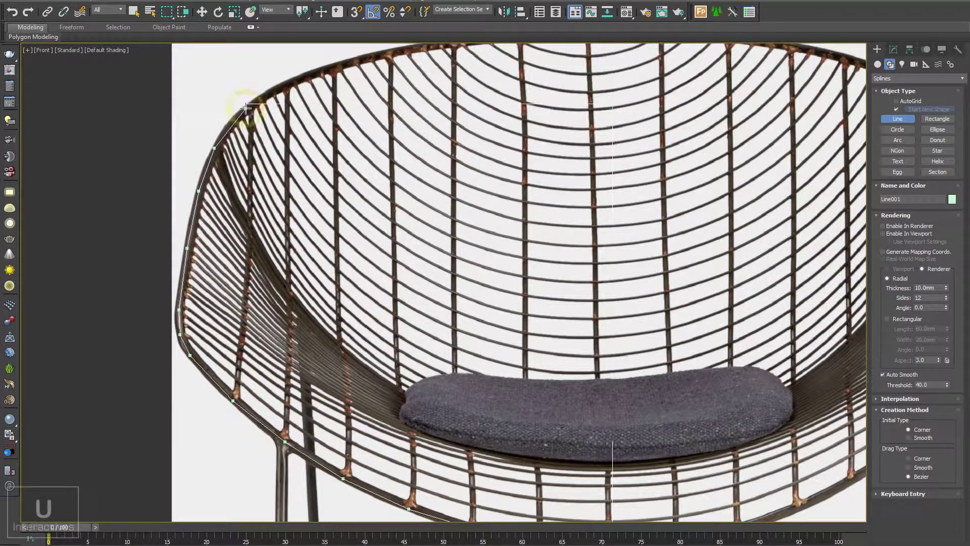
{"action": "scroll", "coordinate": [299, 77], "scroll_direction": "down", "scroll_amount": 2}
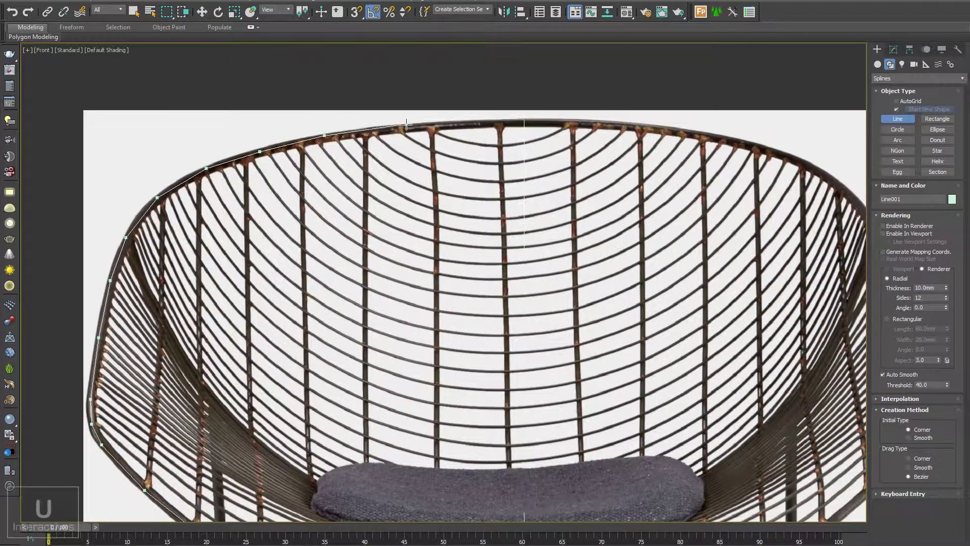
{"action": "right_click", "coordinate": [612, 175]}
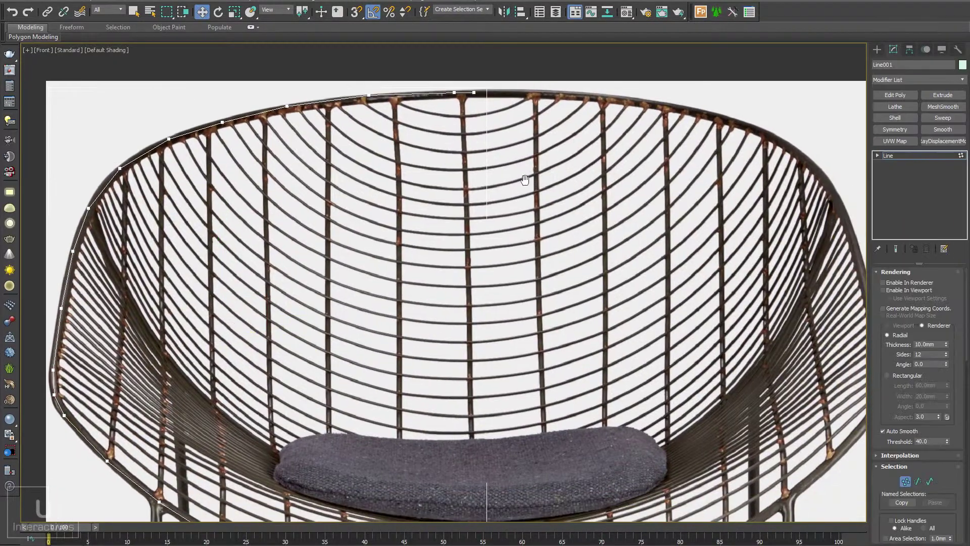
Step: Delete the surplus vertex near the rim line's top end and three surplus vertices along its lower curve
{"action": "left_click", "coordinate": [454, 93]}
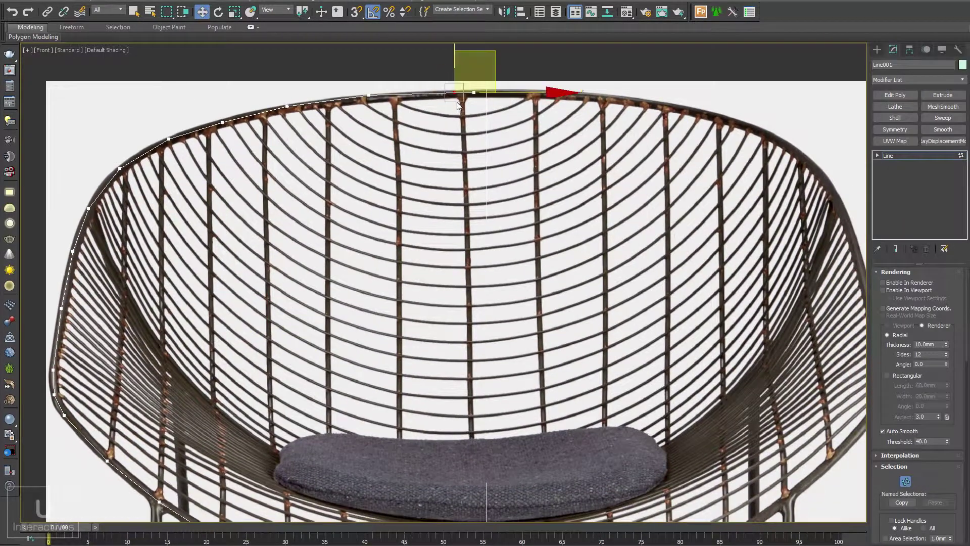
{"action": "mouse_move", "coordinate": [452, 182]}
{"action": "middle_mouse_down"}
{"action": "mouse_move", "coordinate": [468, 191]}
{"action": "mouse_move", "coordinate": [464, 179]}
{"action": "middle_mouse_up"}
{"action": "key", "text": "Delete"}
{"action": "scroll", "coordinate": [465, 179], "scroll_direction": "down", "scroll_amount": 2}
{"action": "left_click", "coordinate": [465, 95]}
{"action": "middle_click_drag", "start_coordinate": [478, 275], "coordinate": [479, 278]}
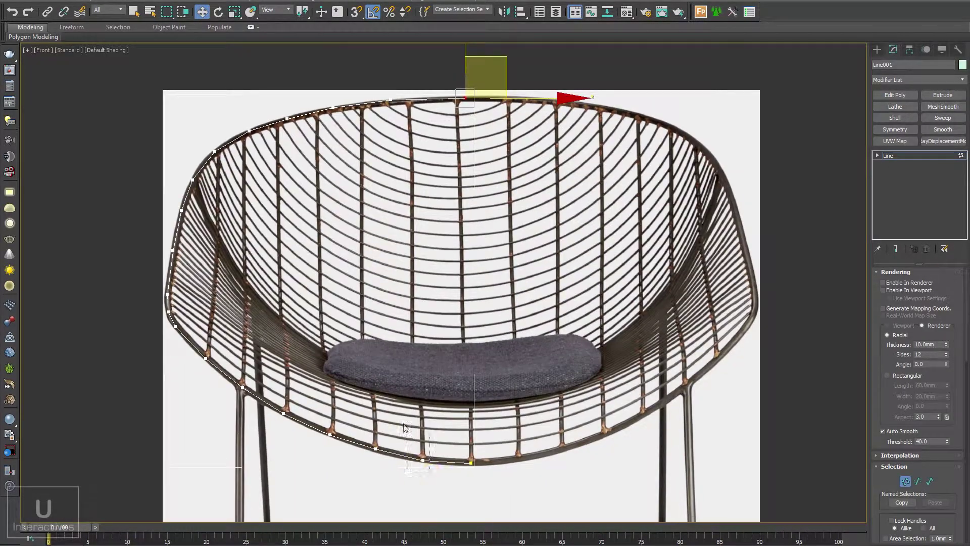
{"action": "left_click", "coordinate": [423, 457]}
{"action": "key", "text": "Delete"}
{"action": "left_click", "coordinate": [331, 433]}
{"action": "key", "text": "Delete"}
{"action": "left_click", "coordinate": [243, 388]}
{"action": "key", "text": "Delete"}
Step: With 3D snap on, align the rim line's top end vertex horizontally with its bottom end vertex
{"action": "middle_click_drag", "start_coordinate": [459, 379], "coordinate": [457, 372]}
{"action": "left_click", "coordinate": [462, 90]}
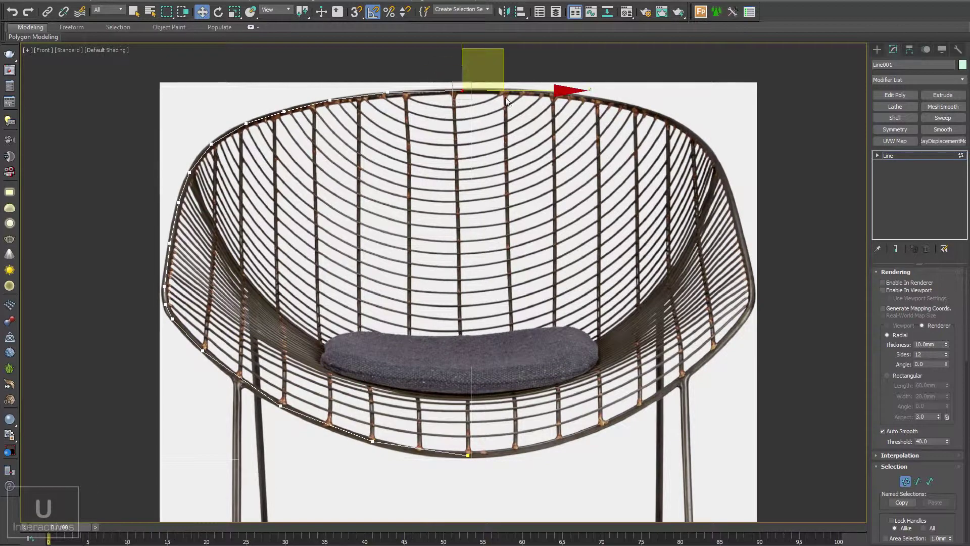
{"action": "key", "text": "s"}
{"action": "left_click_drag", "start_coordinate": [485, 91], "coordinate": [469, 454]}
{"action": "middle_click_drag", "start_coordinate": [484, 433], "coordinate": [492, 440]}
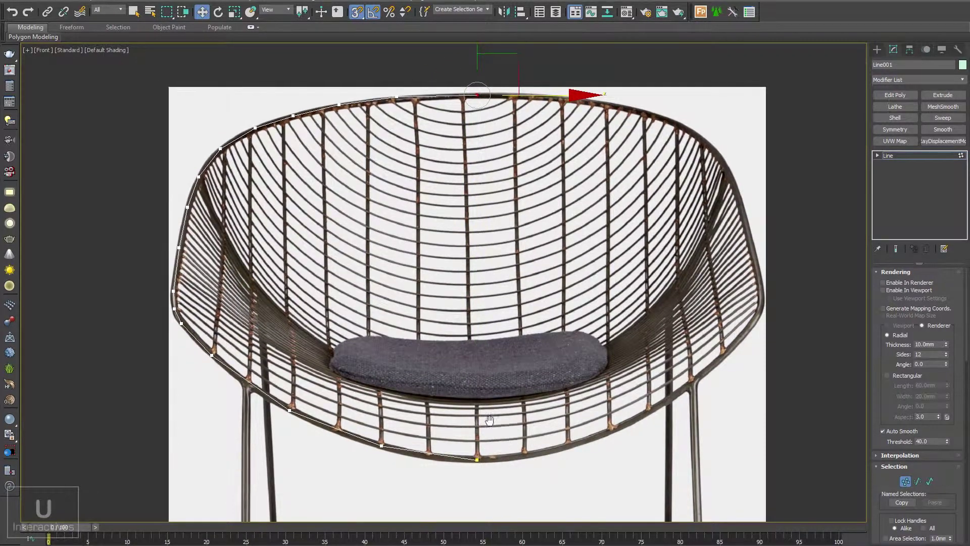
Step: In the maximized Perspective view with 3D snap off, move the rim line's bottom end vertex forward along Y
{"action": "key", "text": "alt+w"}
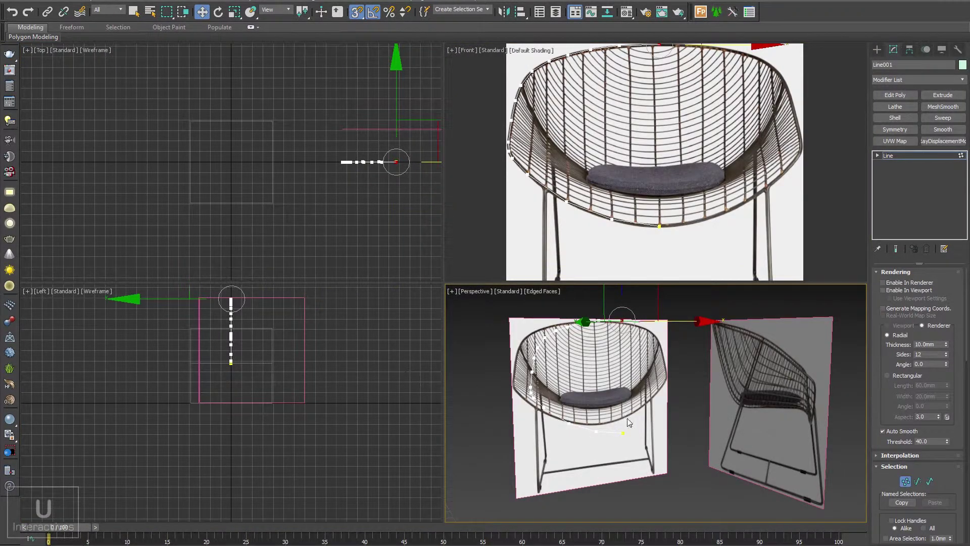
{"action": "right_click", "coordinate": [627, 419]}
{"action": "middle_click_drag", "start_coordinate": [623, 193], "coordinate": [668, 196], "text": "alt"}
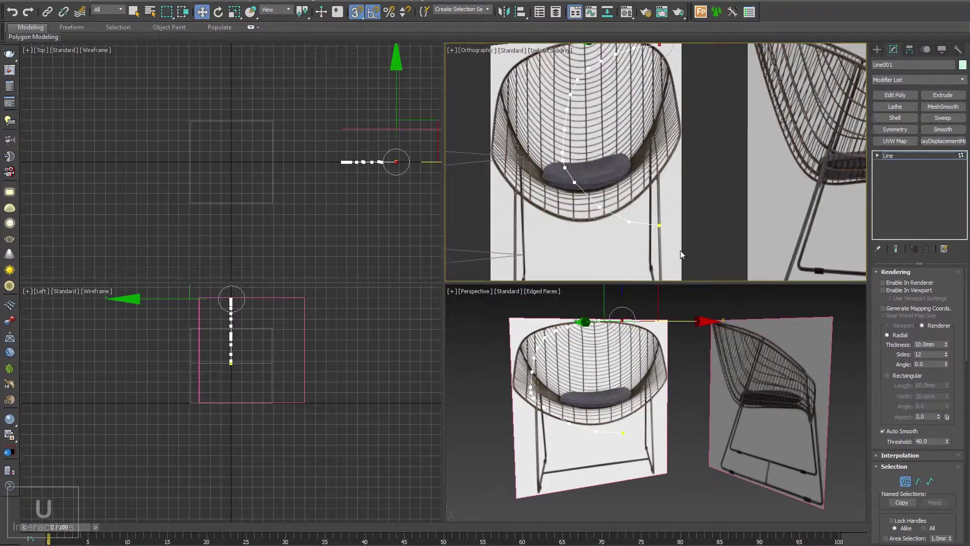
{"action": "key", "text": "alt+w"}
{"action": "middle_click_drag", "start_coordinate": [684, 400], "coordinate": [571, 386], "text": "alt"}
{"action": "left_click", "coordinate": [389, 375]}
{"action": "key", "text": "s"}
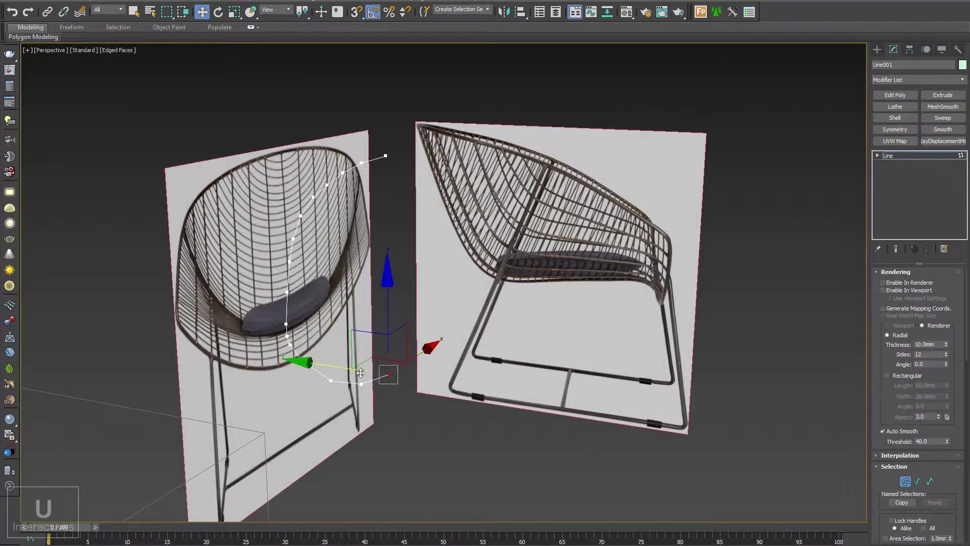
{"action": "left_click_drag", "start_coordinate": [515, 384], "coordinate": [517, 383]}
Step: Show the Left view shaded and fine-tune the bottom end vertex's depth against the front lip of the side-view photo
{"action": "key", "text": "f"}
{"action": "key", "text": "alt+w"}
{"action": "mouse_move", "coordinate": [260, 389]}
{"action": "middle_mouse_down"}
{"action": "mouse_move", "coordinate": [273, 442]}
{"action": "mouse_move", "coordinate": [273, 400]}
{"action": "mouse_move", "coordinate": [280, 451]}
{"action": "middle_mouse_up"}
{"action": "key", "text": "F3"}
{"action": "scroll", "coordinate": [286, 397], "scroll_direction": "up", "scroll_amount": 5}
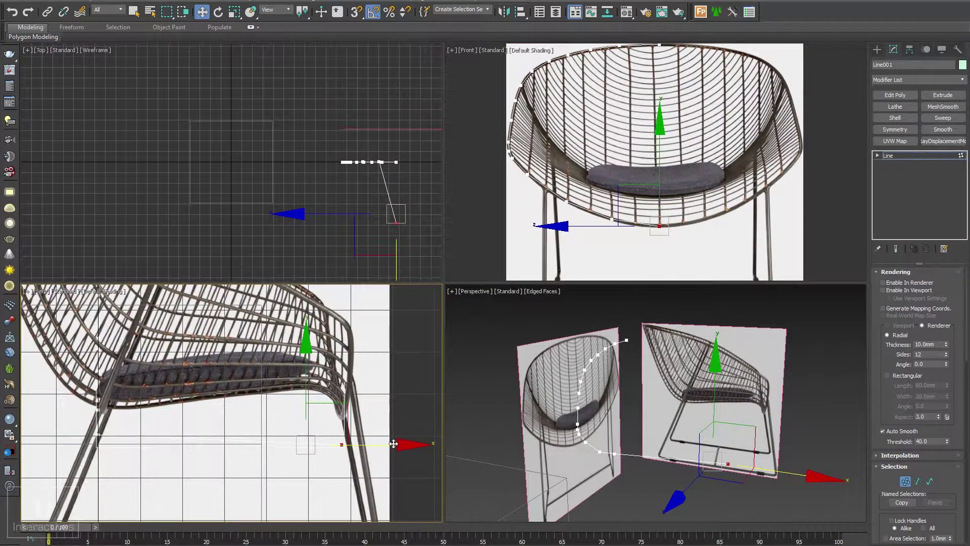
{"action": "left_click_drag", "start_coordinate": [393, 444], "coordinate": [390, 443]}
{"action": "middle_click_drag", "start_coordinate": [388, 430], "coordinate": [391, 432]}
Step: Move the second and third vertices from the bottom end forward along Y to the front edge of the seat
{"action": "middle_click_drag", "start_coordinate": [705, 498], "coordinate": [692, 499], "text": "alt"}
{"action": "left_click", "coordinate": [619, 446]}
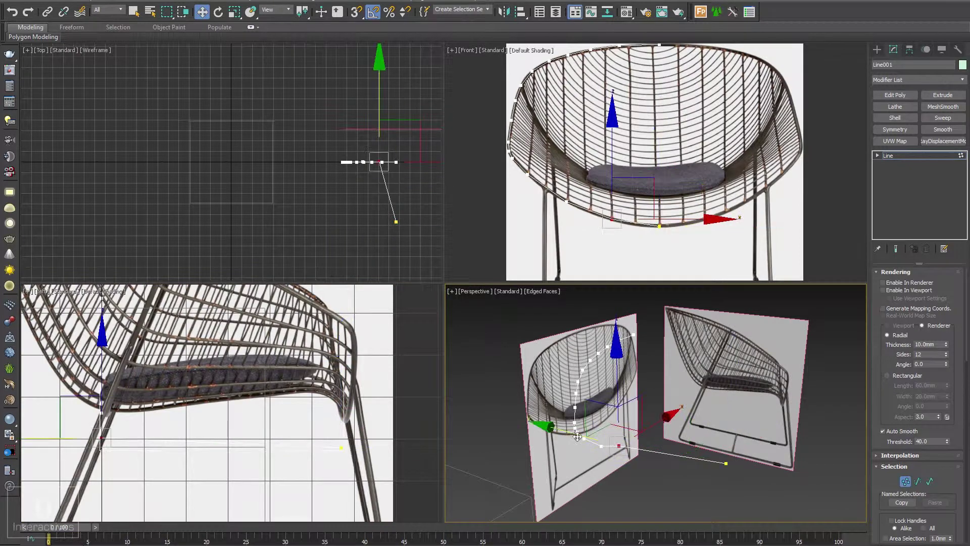
{"action": "left_click", "coordinate": [714, 471]}
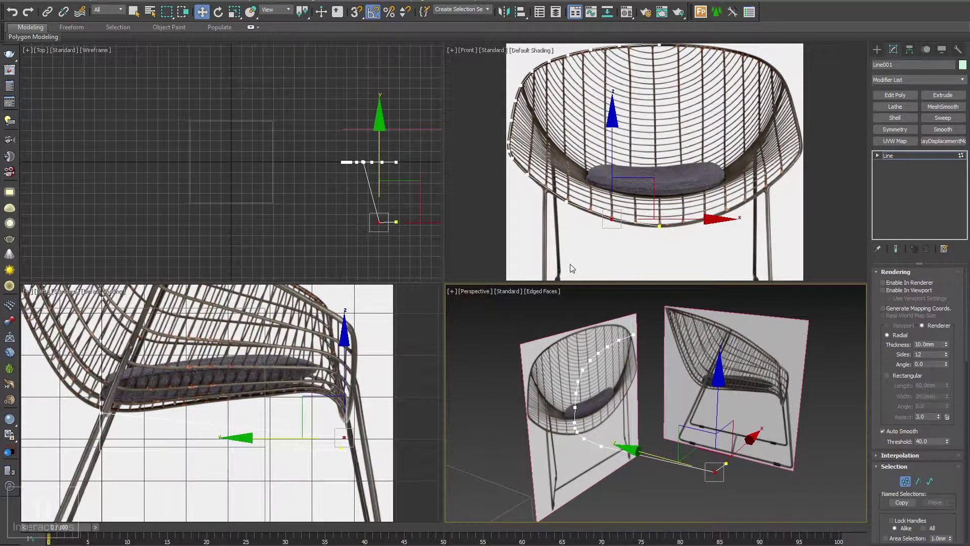
{"action": "left_click", "coordinate": [567, 201]}
{"action": "right_click", "coordinate": [263, 414]}
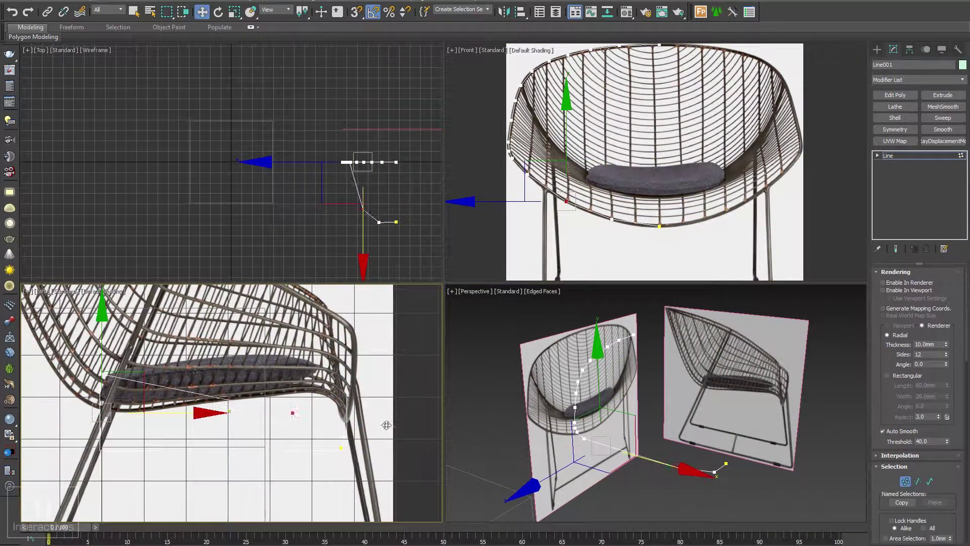
{"action": "left_click_drag", "start_coordinate": [440, 430], "coordinate": [441, 430]}
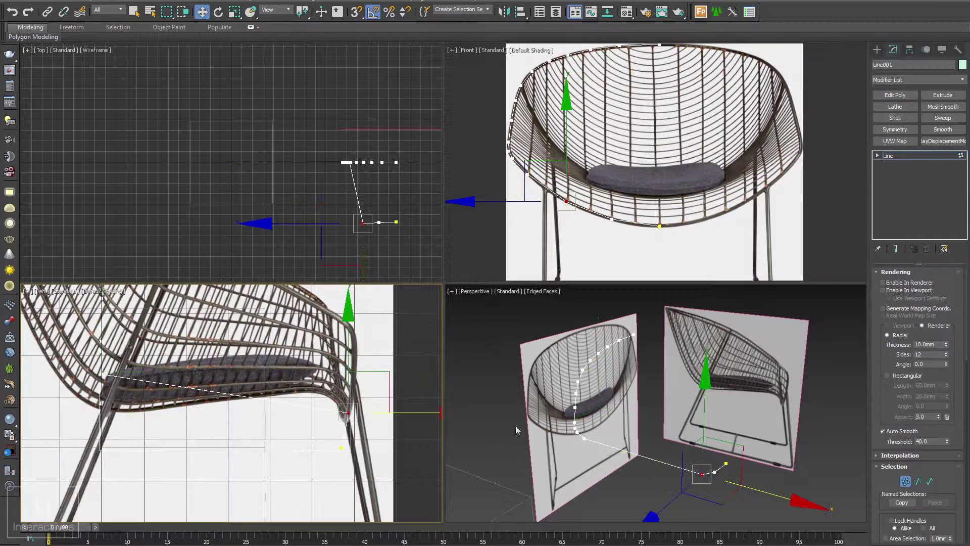
Step: Move the fourth and fifth vertices from the bottom end forward along Y to the rim's front corner in the side photo
{"action": "left_click", "coordinate": [526, 177]}
{"action": "right_click", "coordinate": [151, 422]}
{"action": "key", "text": "ctrl+z"}
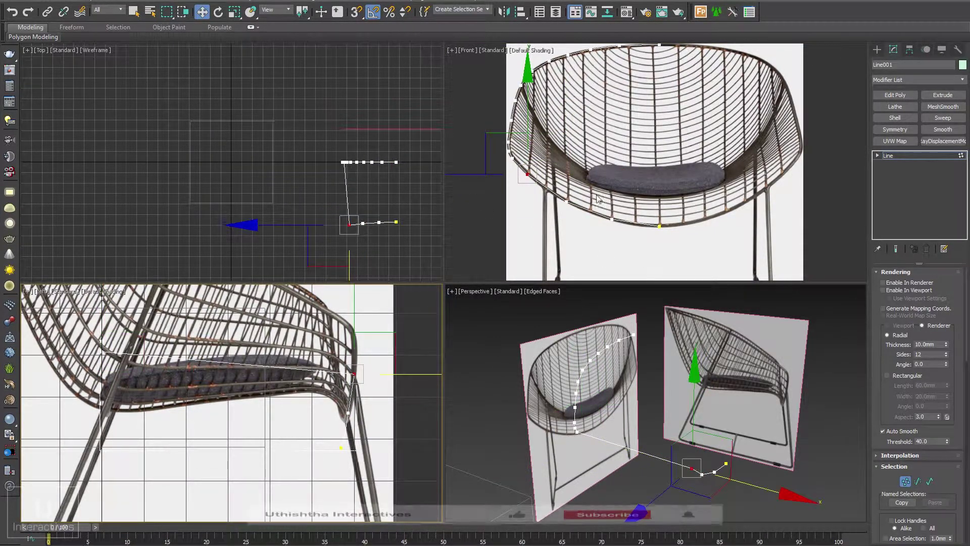
{"action": "left_click_drag", "start_coordinate": [577, 432], "coordinate": [636, 404]}
{"action": "key", "text": "ctrl+z"}
{"action": "left_click_drag", "start_coordinate": [537, 419], "coordinate": [645, 442]}
{"action": "scroll", "coordinate": [645, 441], "scroll_direction": "up", "scroll_amount": 3}
{"action": "middle_click_drag", "start_coordinate": [646, 441], "coordinate": [580, 394], "text": "alt"}
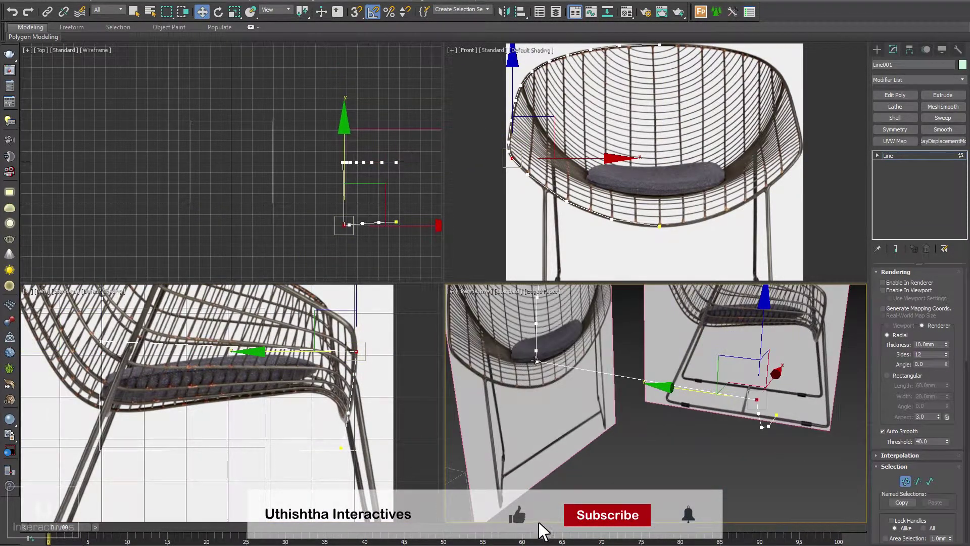
Step: Move the vertices at the rim's widest point forward along Y onto the front bend of the side-view rim
{"action": "left_click_drag", "start_coordinate": [537, 361], "coordinate": [757, 367]}
{"action": "left_click", "coordinate": [508, 143]}
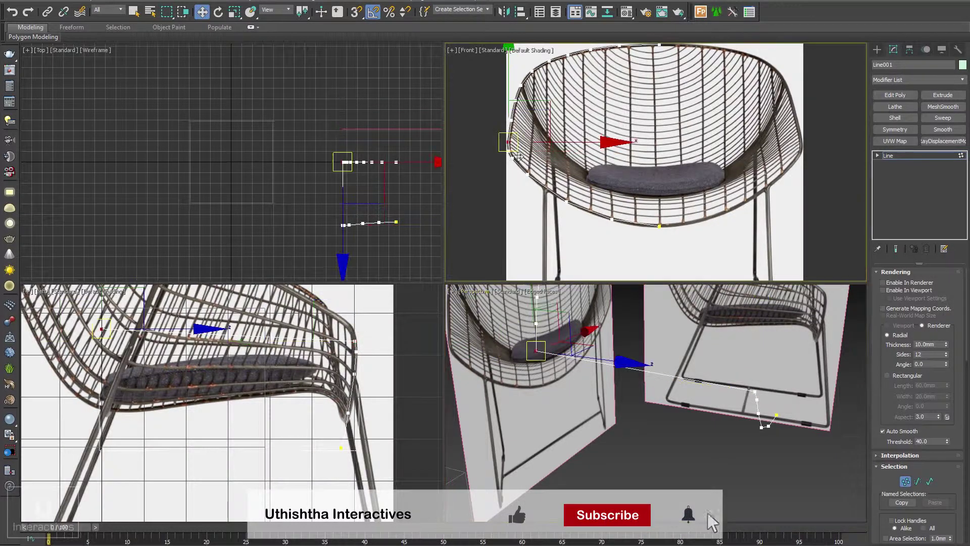
{"action": "right_click", "coordinate": [192, 328]}
{"action": "left_click_drag", "start_coordinate": [439, 361], "coordinate": [438, 362]}
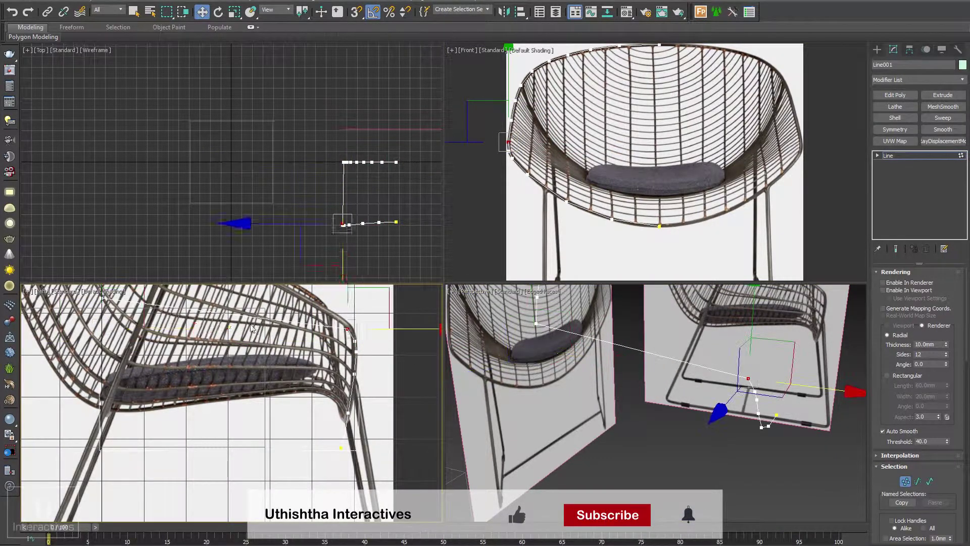
Step: Move the next two vertices above the rim's widest point forward along Y onto the sloping side-view rim
{"action": "right_click", "coordinate": [250, 315]}
{"action": "left_click", "coordinate": [225, 359]}
{"action": "middle_click_drag", "start_coordinate": [225, 359], "coordinate": [272, 434]}
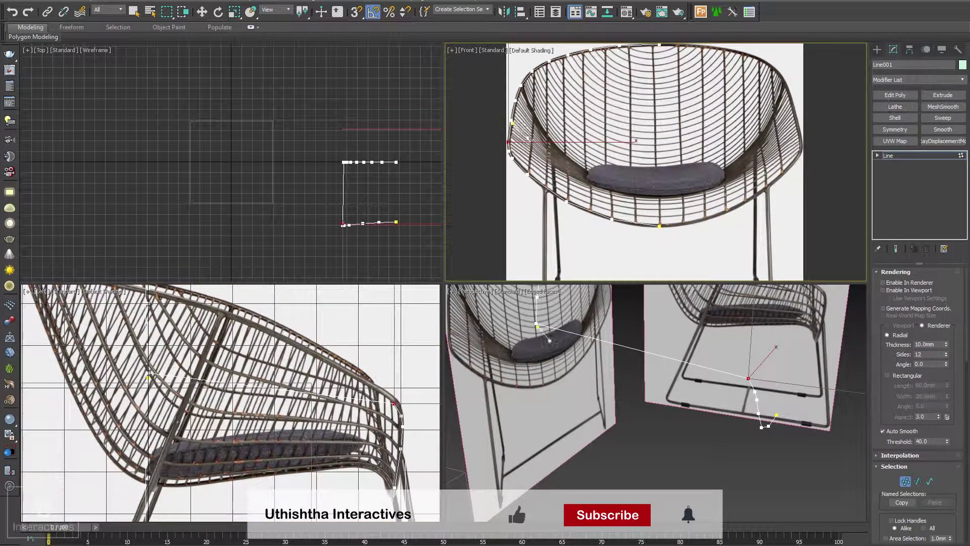
{"action": "key", "text": "w"}
{"action": "left_click", "coordinate": [511, 121]}
{"action": "left_click_drag", "start_coordinate": [212, 374], "coordinate": [414, 386]}
{"action": "middle_click_drag", "start_coordinate": [543, 344], "coordinate": [541, 376], "text": "alt"}
{"action": "left_click", "coordinate": [539, 372]}
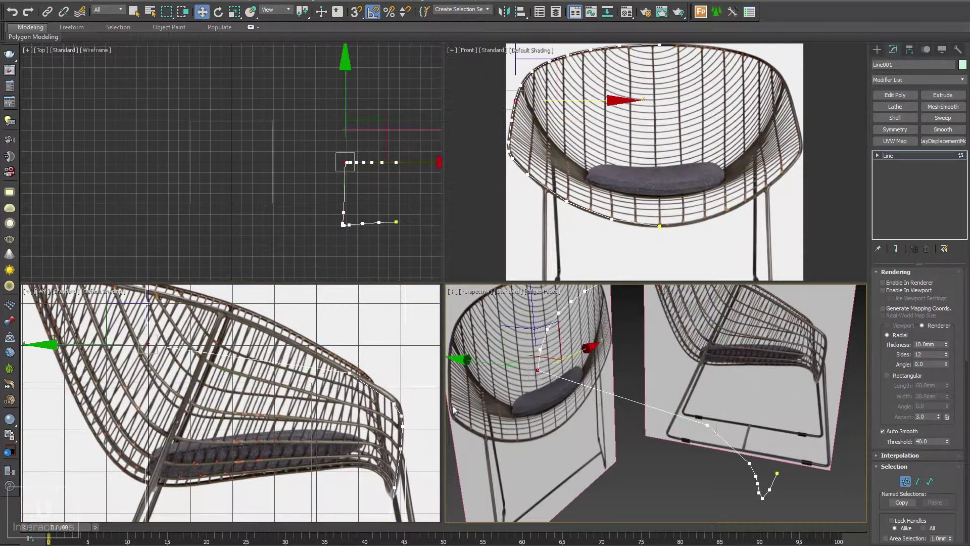
{"action": "left_click", "coordinate": [106, 349]}
{"action": "key", "text": "ctrl+z"}
{"action": "left_click_drag", "start_coordinate": [192, 345], "coordinate": [338, 344]}
Step: Move two more vertices on the rim's upper side along Y to match the side-view rim near the diagonal leg bar
{"action": "left_click", "coordinate": [522, 85]}
{"action": "middle_click_drag", "start_coordinate": [210, 326], "coordinate": [280, 379]}
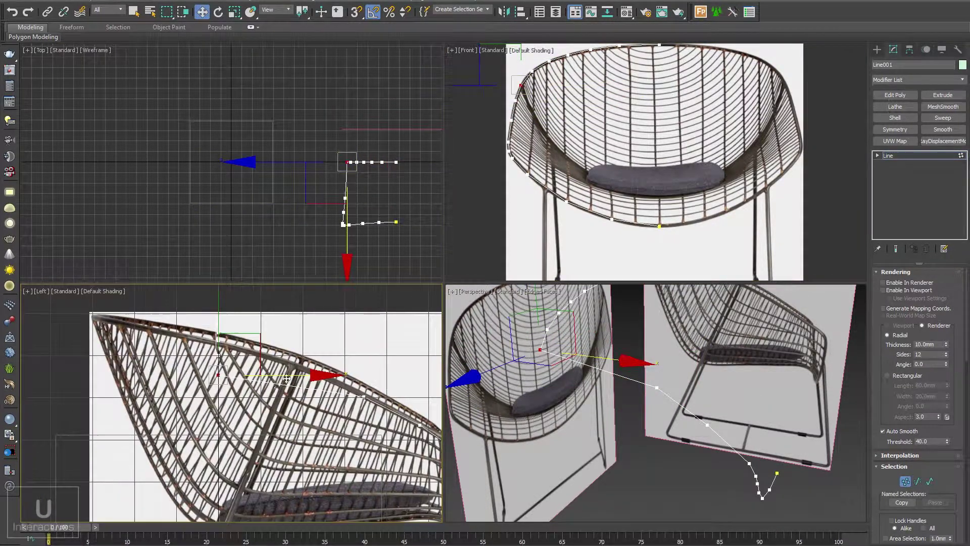
{"action": "left_click_drag", "start_coordinate": [284, 375], "coordinate": [382, 375]}
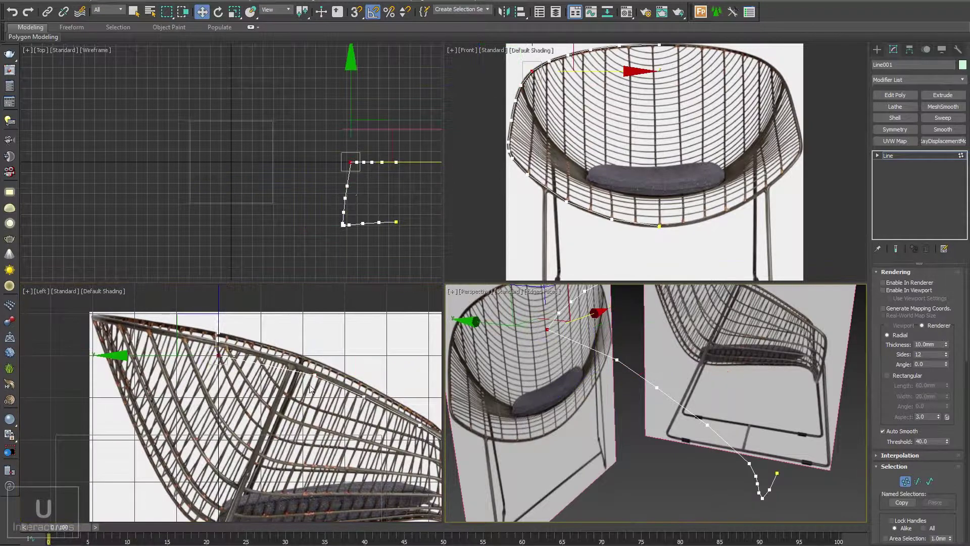
{"action": "left_click", "coordinate": [283, 357]}
{"action": "left_click_drag", "start_coordinate": [329, 355], "coordinate": [330, 355]}
Step: Shift the remaining upper vertices back along Y so the rim line reaches the rear tip of the side-view photo
{"action": "middle_click_drag", "start_coordinate": [611, 180], "coordinate": [616, 211]}
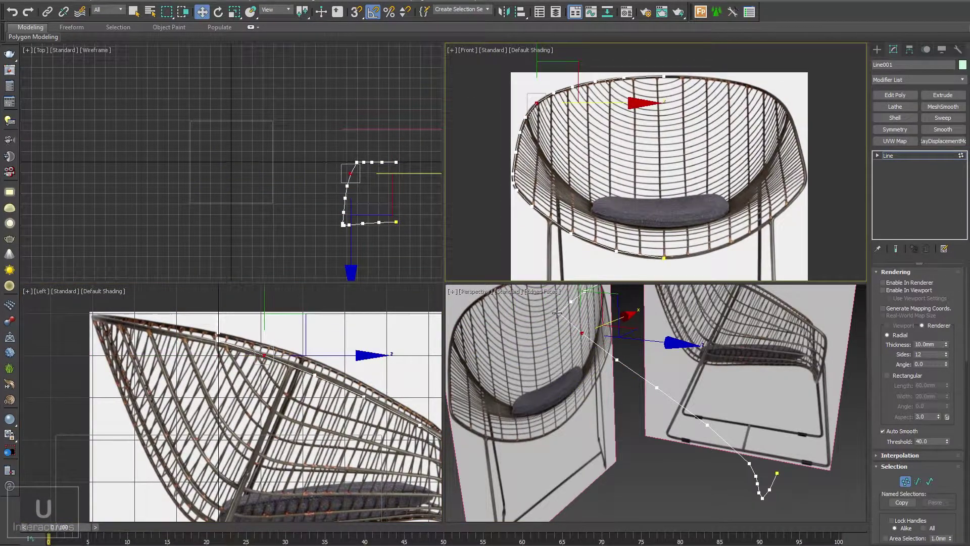
{"action": "left_click", "coordinate": [558, 313]}
{"action": "middle_click_drag", "start_coordinate": [181, 322], "coordinate": [274, 346]}
{"action": "left_click_drag", "start_coordinate": [366, 366], "coordinate": [346, 360]}
{"action": "left_click", "coordinate": [292, 365], "text": "alt"}
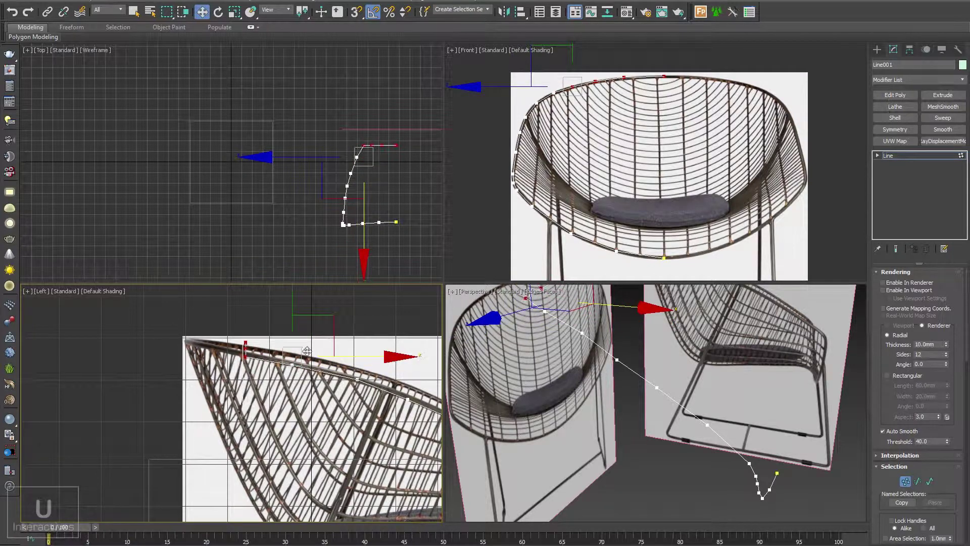
{"action": "key", "text": "ctrl+z"}
{"action": "key", "text": "ctrl+z"}
{"action": "key", "text": "ctrl+z"}
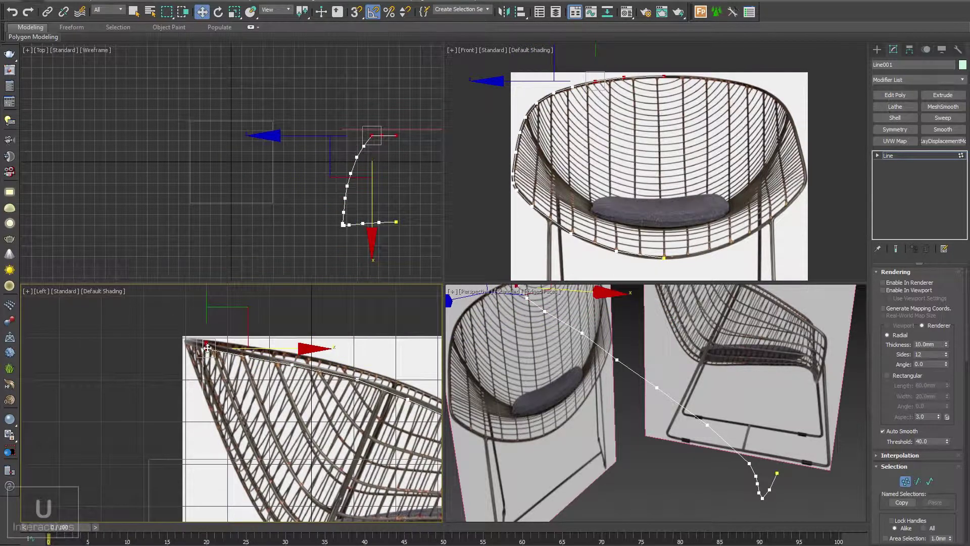
{"action": "left_click_drag", "start_coordinate": [231, 336], "coordinate": [255, 341]}
Step: In the maximized Perspective view, shift three upper side vertices of the rim line outward along X
{"action": "key", "text": "alt+w"}
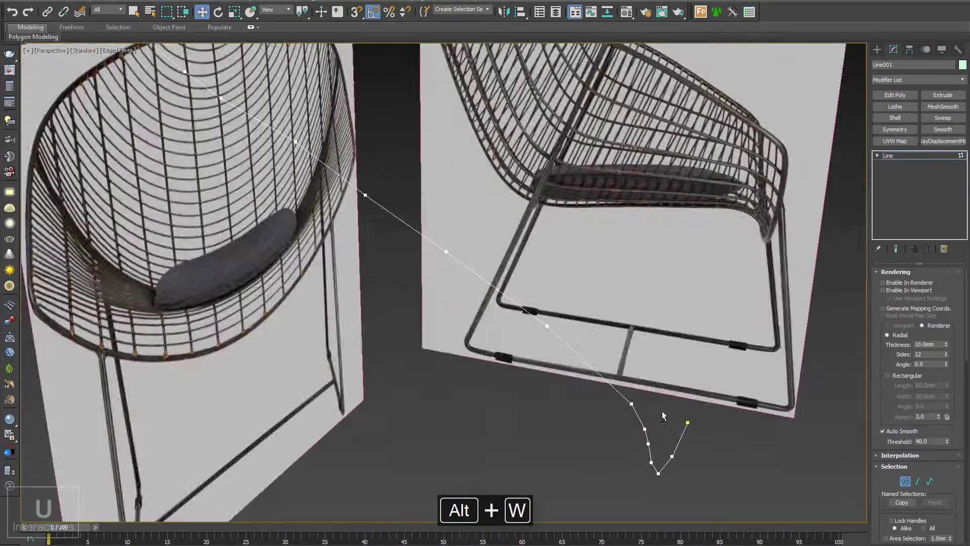
{"action": "middle_click_drag", "start_coordinate": [662, 411], "coordinate": [359, 259], "text": "alt"}
{"action": "left_click_drag", "start_coordinate": [391, 172], "coordinate": [363, 172]}
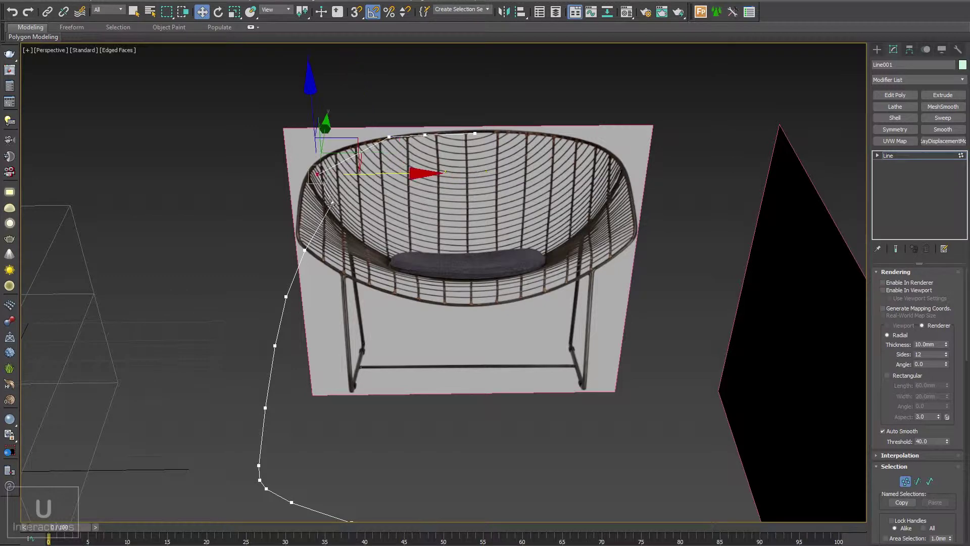
{"action": "left_click_drag", "start_coordinate": [332, 203], "coordinate": [309, 204]}
{"action": "left_click_drag", "start_coordinate": [305, 250], "coordinate": [291, 250]}
{"action": "left_click", "coordinate": [286, 296]}
{"action": "scroll", "coordinate": [306, 252], "scroll_direction": "down", "scroll_amount": 3}
{"action": "middle_click_drag", "start_coordinate": [302, 319], "coordinate": [412, 316]}
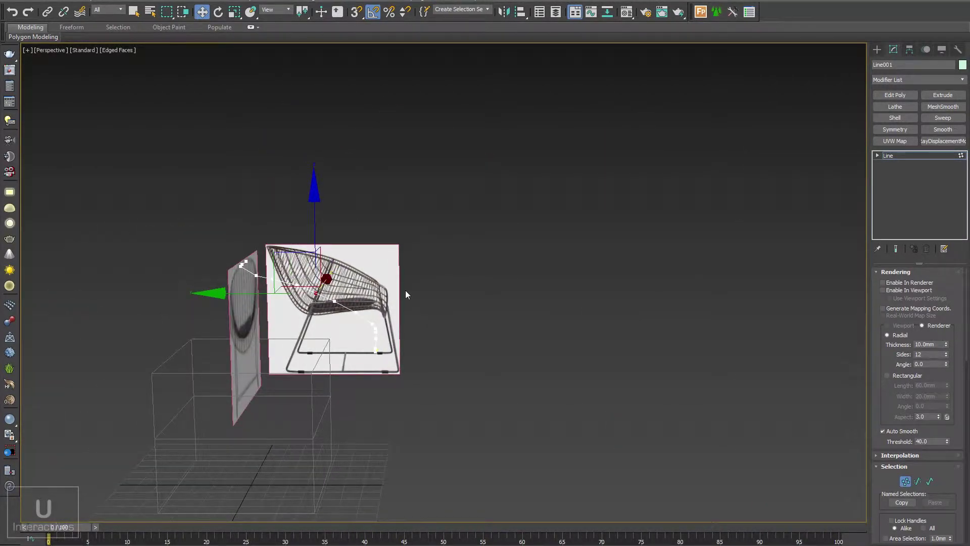
Step: In the maximized Left view, raise the three lowest vertices so the rim line ends at the front lip of the photo
{"action": "right_click", "coordinate": [414, 317]}
{"action": "left_click", "coordinate": [340, 461]}
{"action": "key", "text": "alt+w"}
{"action": "key", "text": "f"}
{"action": "key", "text": "alt+w"}
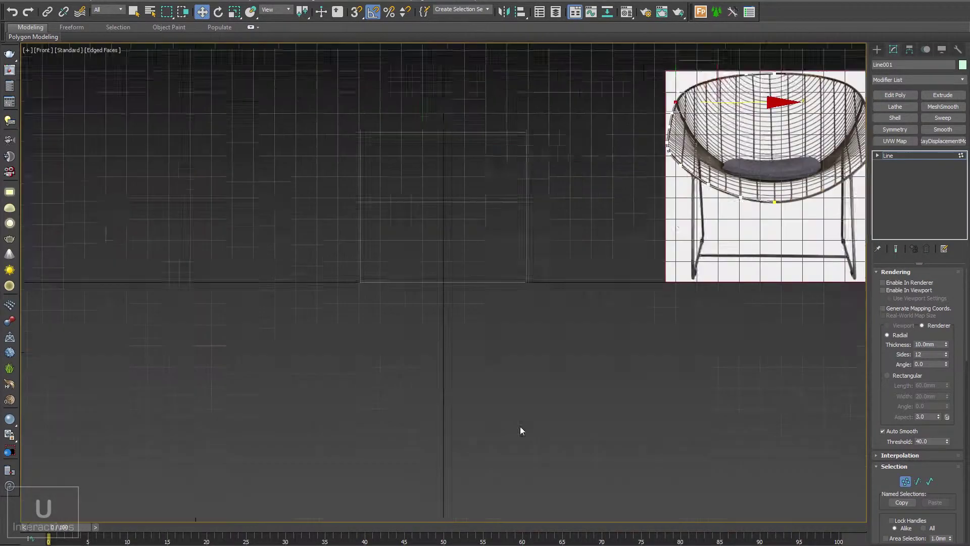
{"action": "middle_click_drag", "start_coordinate": [617, 337], "coordinate": [369, 405]}
{"action": "key", "text": "alt+w"}
{"action": "right_click", "coordinate": [237, 372]}
{"action": "key", "text": "alt+w"}
{"action": "middle_click_drag", "start_coordinate": [596, 424], "coordinate": [253, 348]}
{"action": "middle_click_drag", "start_coordinate": [511, 461], "coordinate": [325, 317]}
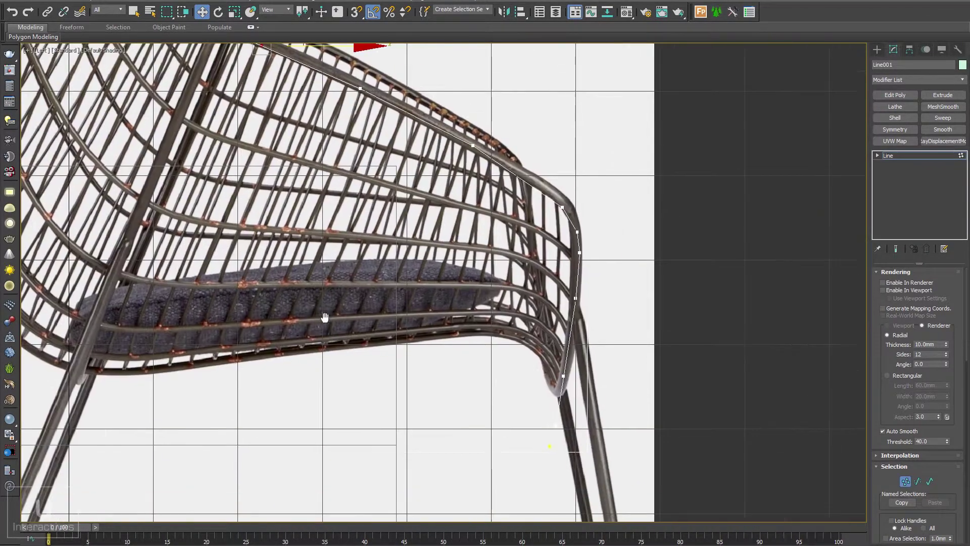
{"action": "scroll", "coordinate": [577, 430], "scroll_direction": "up", "scroll_amount": 2}
{"action": "left_click_drag", "start_coordinate": [586, 511], "coordinate": [510, 312]}
{"action": "left_click", "coordinate": [600, 505]}
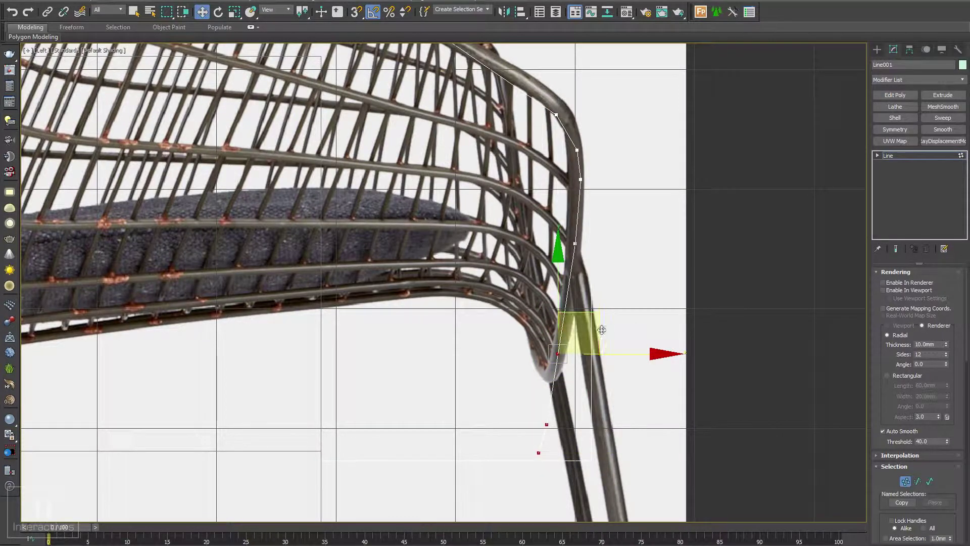
{"action": "left_click", "coordinate": [615, 255]}
{"action": "middle_click_drag", "start_coordinate": [614, 255], "coordinate": [580, 313]}
Step: Reposition the vertices just above the front lip to follow the rim's front edge in the side photo
{"action": "left_click", "coordinate": [541, 301]}
{"action": "left_click_drag", "start_coordinate": [580, 280], "coordinate": [581, 270]}
{"action": "left_click", "coordinate": [581, 223]}
{"action": "middle_click_drag", "start_coordinate": [576, 217], "coordinate": [573, 298]}
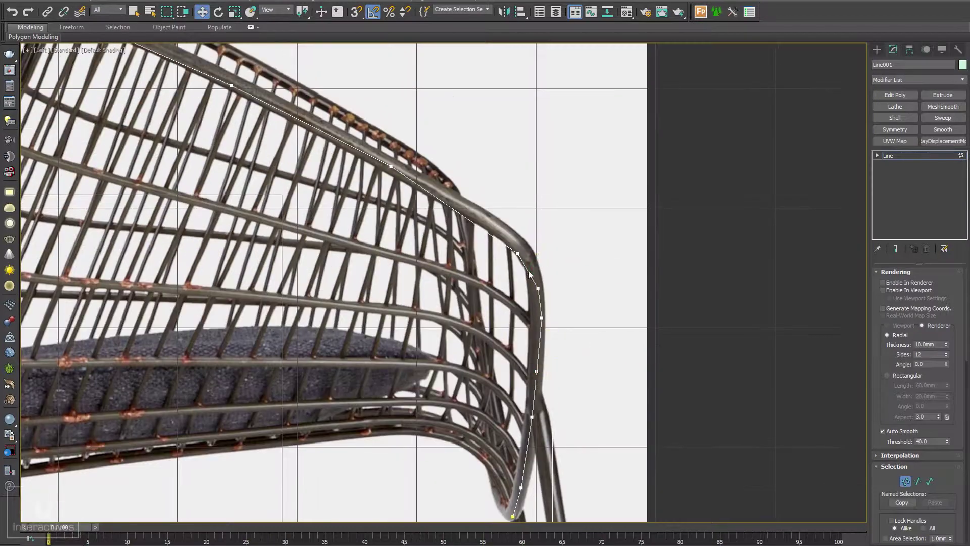
Step: Move the vertices around the rim's front corner and down its front edge onto the centre of the photographed tube
{"action": "left_click_drag", "start_coordinate": [517, 253], "coordinate": [509, 231]}
{"action": "left_click_drag", "start_coordinate": [536, 286], "coordinate": [531, 262]}
{"action": "left_click", "coordinate": [539, 304]}
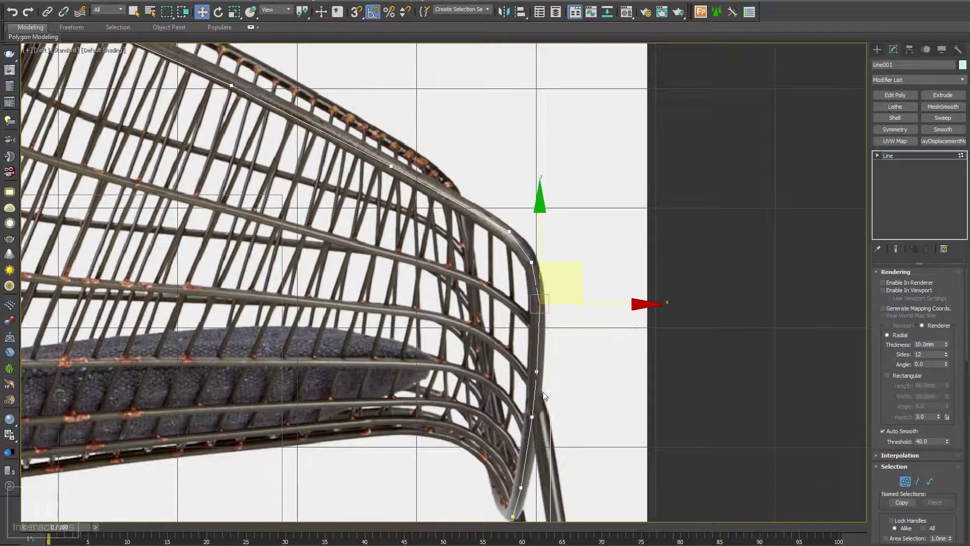
{"action": "left_click", "coordinate": [536, 368]}
{"action": "left_click", "coordinate": [532, 417]}
{"action": "left_click", "coordinate": [522, 486]}
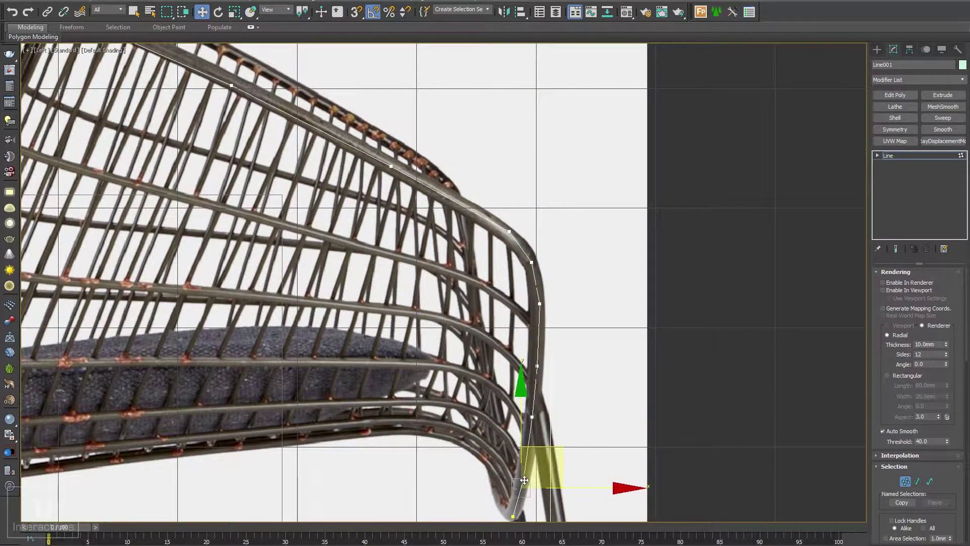
Step: Fit the vertices along the rim's sloping front section to the photographed tube, spacing them towards the corner
{"action": "scroll", "coordinate": [524, 480], "scroll_direction": "down", "scroll_amount": 2}
{"action": "middle_click_drag", "start_coordinate": [524, 480], "coordinate": [560, 477]}
{"action": "left_click_drag", "start_coordinate": [550, 302], "coordinate": [549, 301]}
{"action": "middle_click_drag", "start_coordinate": [547, 302], "coordinate": [554, 313]}
{"action": "left_click_drag", "start_coordinate": [474, 266], "coordinate": [491, 274]}
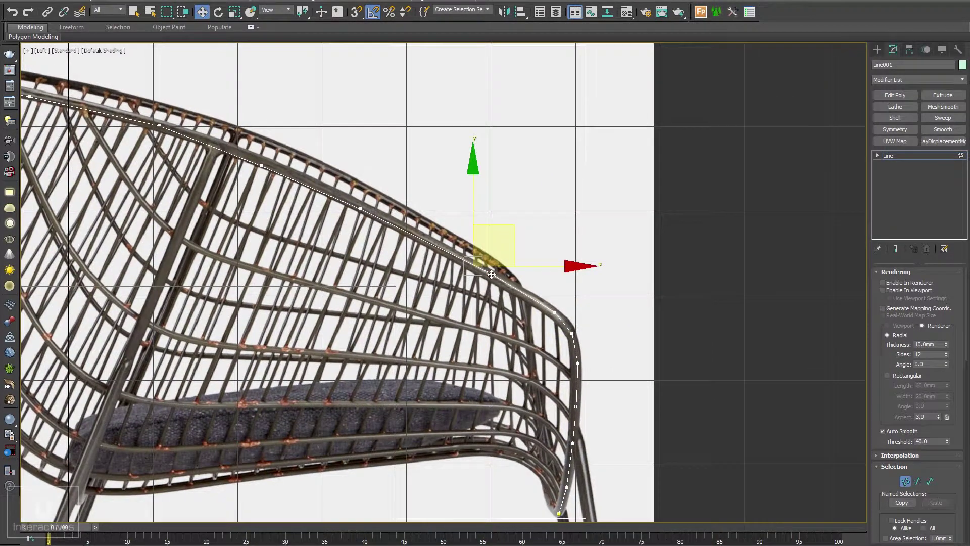
{"action": "left_click", "coordinate": [492, 273]}
{"action": "middle_click_drag", "start_coordinate": [492, 274], "coordinate": [535, 308]}
{"action": "left_click", "coordinate": [528, 307]}
{"action": "left_click_drag", "start_coordinate": [426, 263], "coordinate": [427, 261]}
Step: In the side view, space the vertices evenly along the rim's upper back section, keeping them on the photographed tube
{"action": "key", "text": "u"}
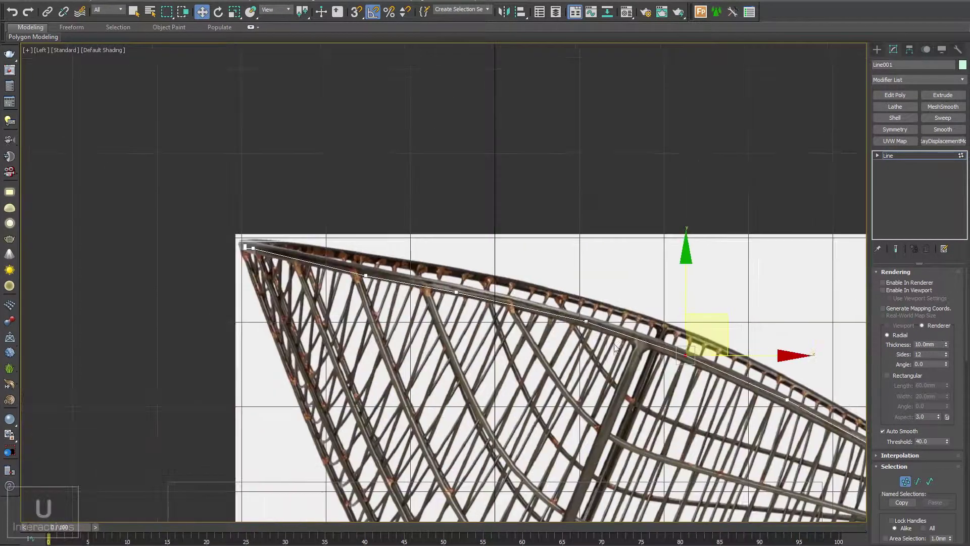
{"action": "left_click", "coordinate": [588, 321]}
{"action": "left_click", "coordinate": [475, 293]}
{"action": "left_click", "coordinate": [365, 273]}
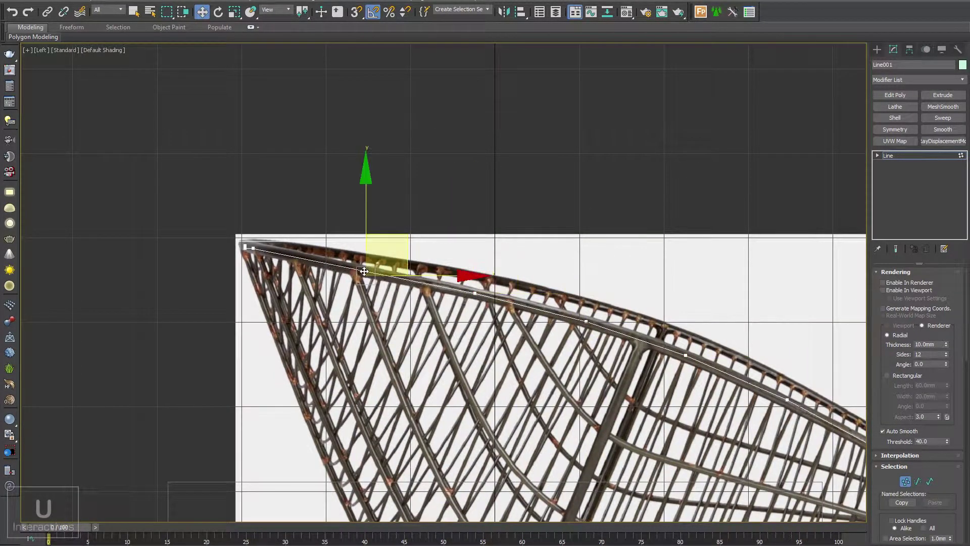
Step: In a perspective view, leave vertex editing and enable the line in renderer and viewport as a radial tube 25 mm thick
{"action": "key", "text": "alt+w"}
{"action": "right_click", "coordinate": [587, 451]}
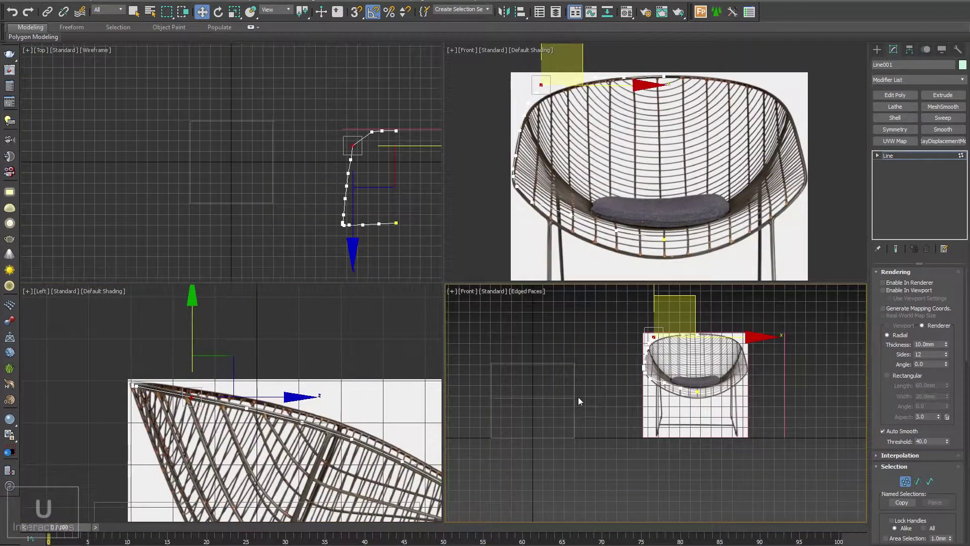
{"action": "key", "text": "alt+w"}
{"action": "key", "text": "z"}
{"action": "middle_click_drag", "start_coordinate": [577, 377], "coordinate": [533, 323], "text": "alt"}
{"action": "scroll", "coordinate": [477, 380], "scroll_direction": "down", "scroll_amount": 10}
{"action": "middle_click_drag", "start_coordinate": [401, 329], "coordinate": [412, 330]}
{"action": "left_click", "coordinate": [889, 156]}
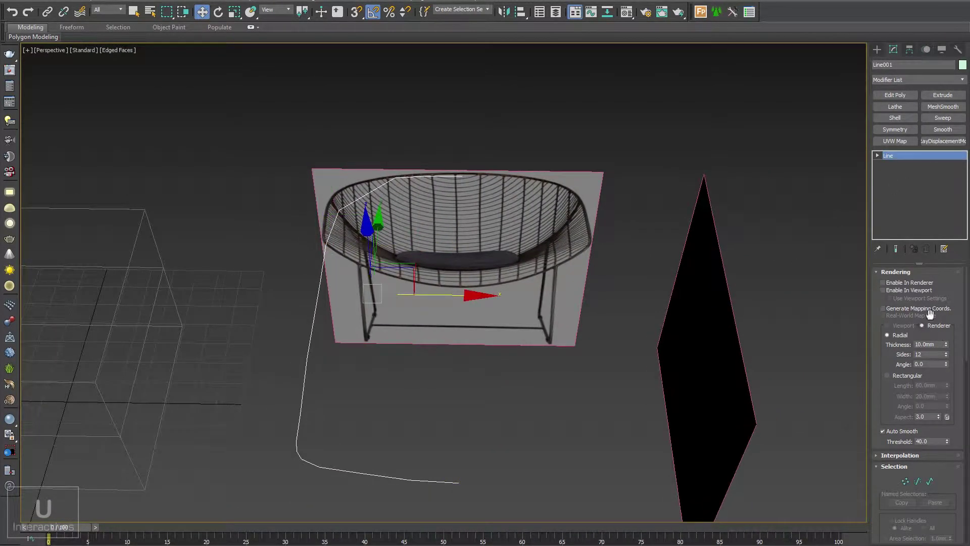
{"action": "left_click", "coordinate": [883, 282]}
{"action": "left_click", "coordinate": [882, 290]}
{"action": "type", "text": "25"}
{"action": "key", "text": "Return"}
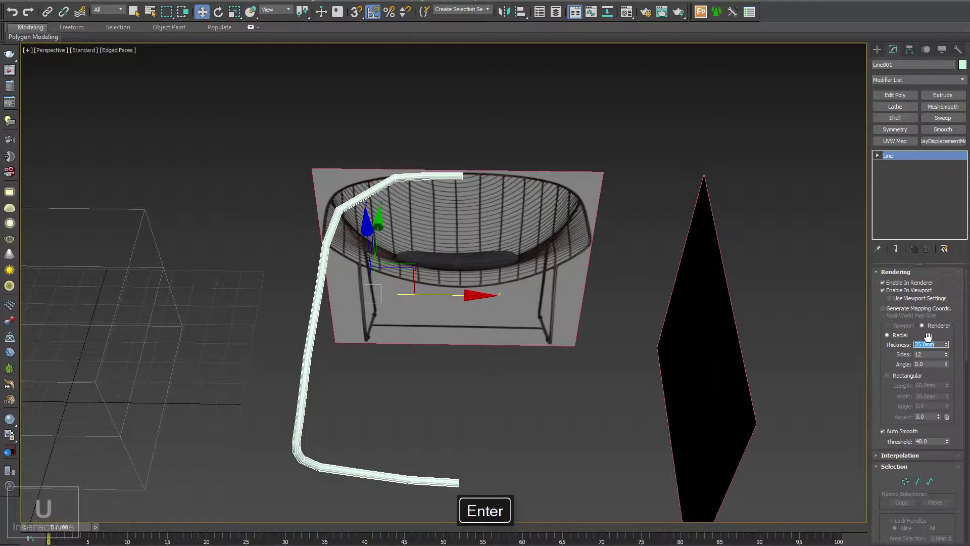
Step: Reduce the rim tube's radial thickness to 10 mm and turn off the edged-faces display
{"action": "middle_click_drag", "start_coordinate": [735, 363], "coordinate": [750, 337], "text": "alt"}
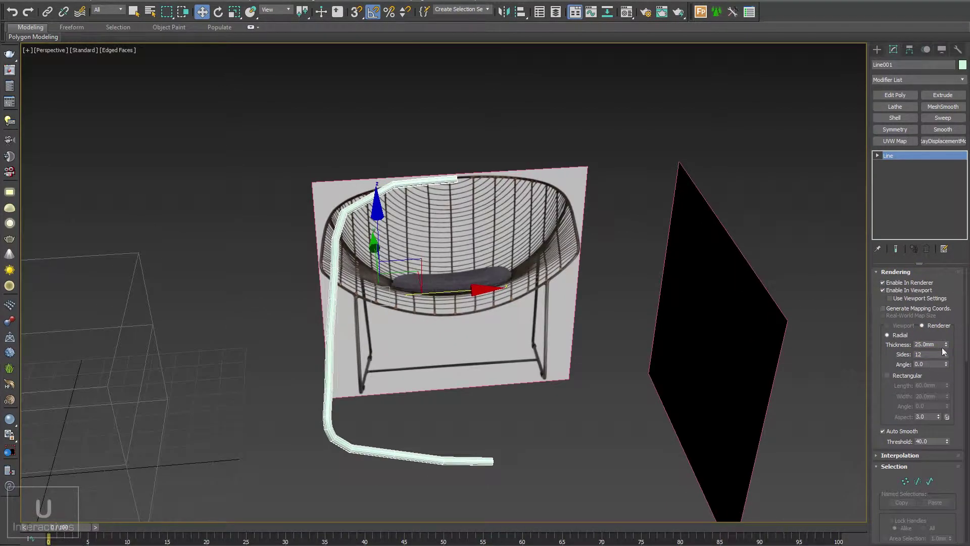
{"action": "left_click_drag", "start_coordinate": [945, 345], "coordinate": [949, 372]}
{"action": "key", "text": "F4"}
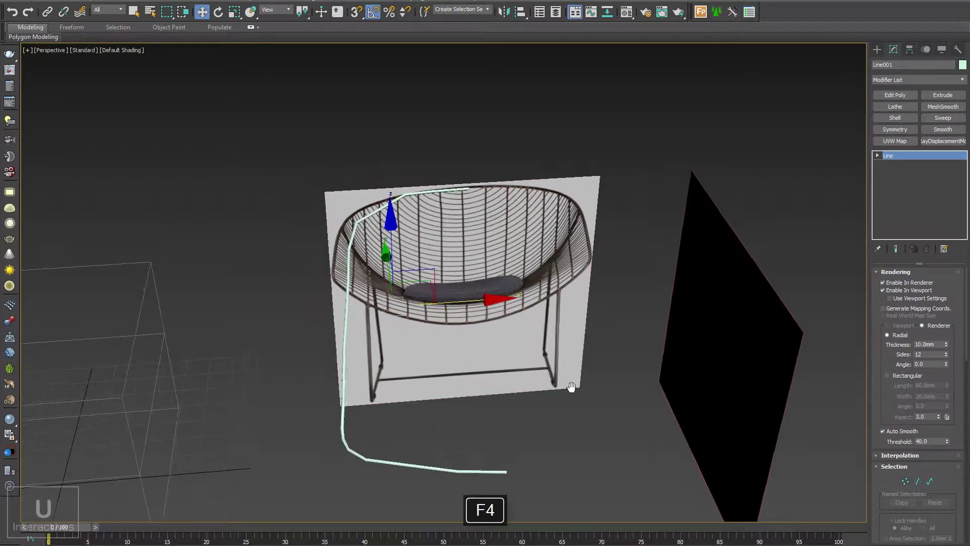
{"action": "mouse_move", "coordinate": [570, 389]}
{"action": "middle_mouse_down", "text": "alt"}
{"action": "mouse_move", "coordinate": [567, 403]}
{"action": "mouse_move", "coordinate": [505, 318]}
{"action": "mouse_move", "coordinate": [514, 338]}
{"action": "mouse_move", "coordinate": [656, 283]}
{"action": "mouse_move", "coordinate": [742, 223]}
{"action": "middle_mouse_up", "text": "alt"}
Step: Add a Symmetry modifier with flipped X mirroring and move its mirror plane to the chair's centre line so both rim halves meet
{"action": "left_click", "coordinate": [895, 129]}
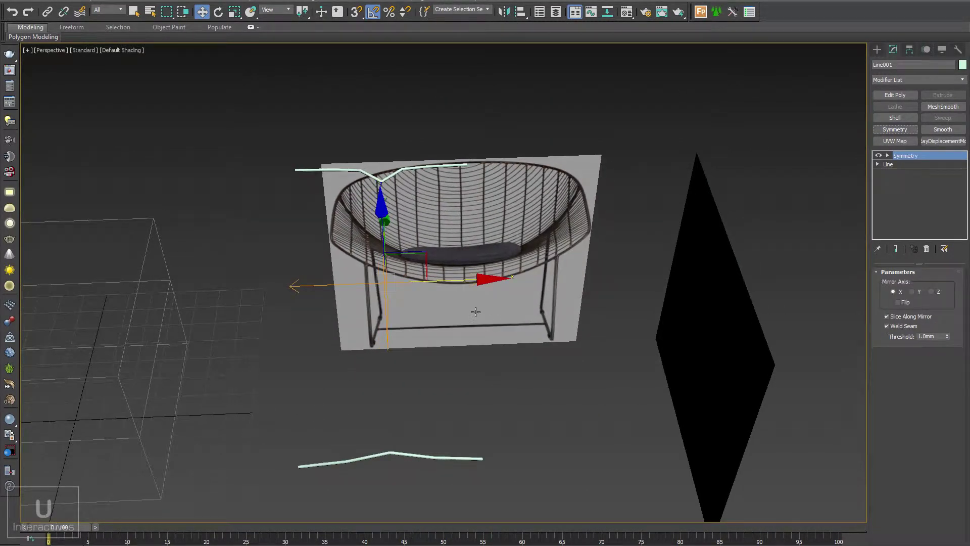
{"action": "left_click", "coordinate": [898, 302]}
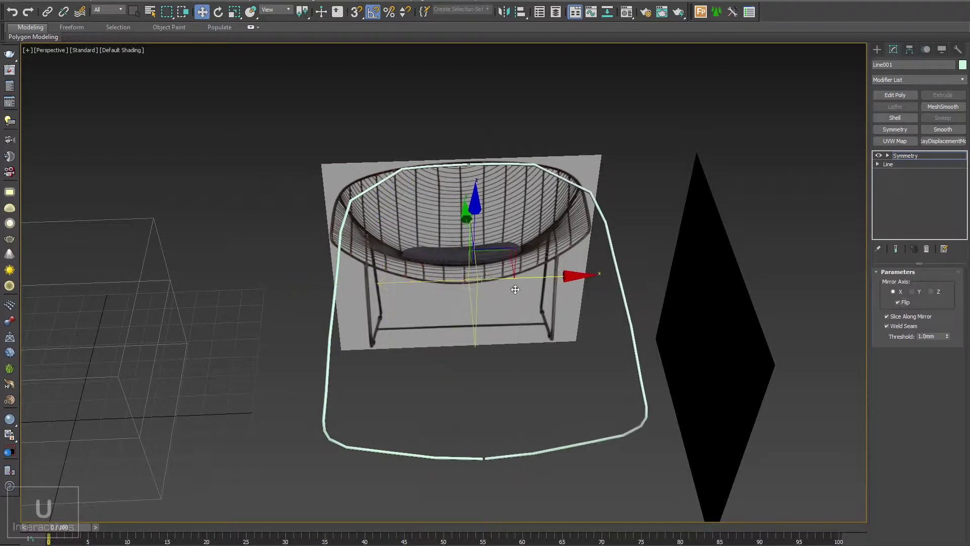
{"action": "key", "text": "f"}
{"action": "left_click_drag", "start_coordinate": [490, 277], "coordinate": [485, 281]}
{"action": "middle_click_drag", "start_coordinate": [485, 281], "coordinate": [495, 294]}
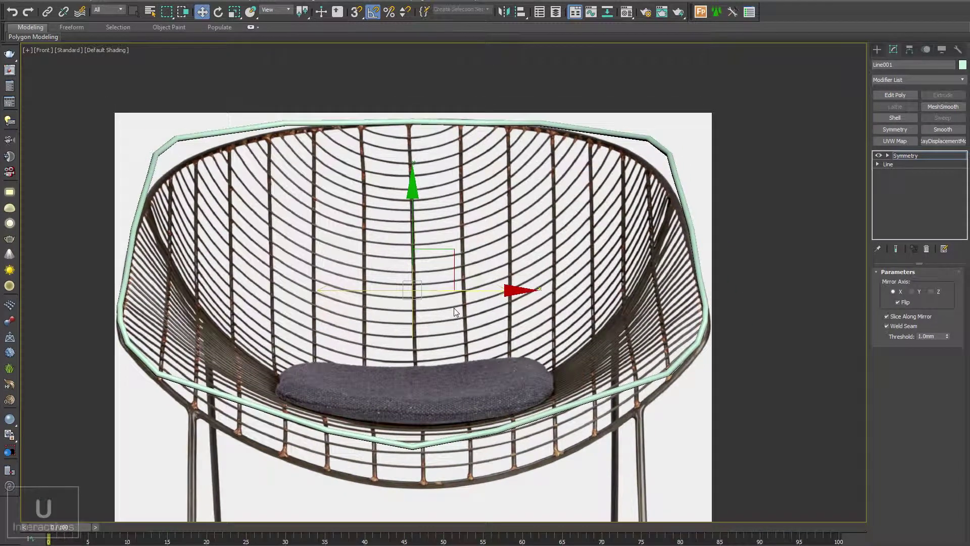
{"action": "key", "text": "t"}
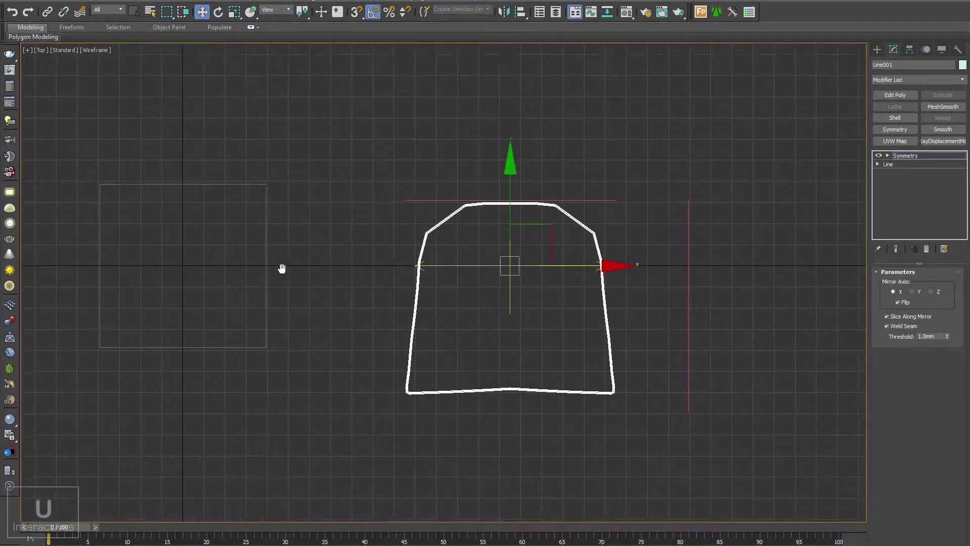
{"action": "key", "text": "F3"}
{"action": "key", "text": "p"}
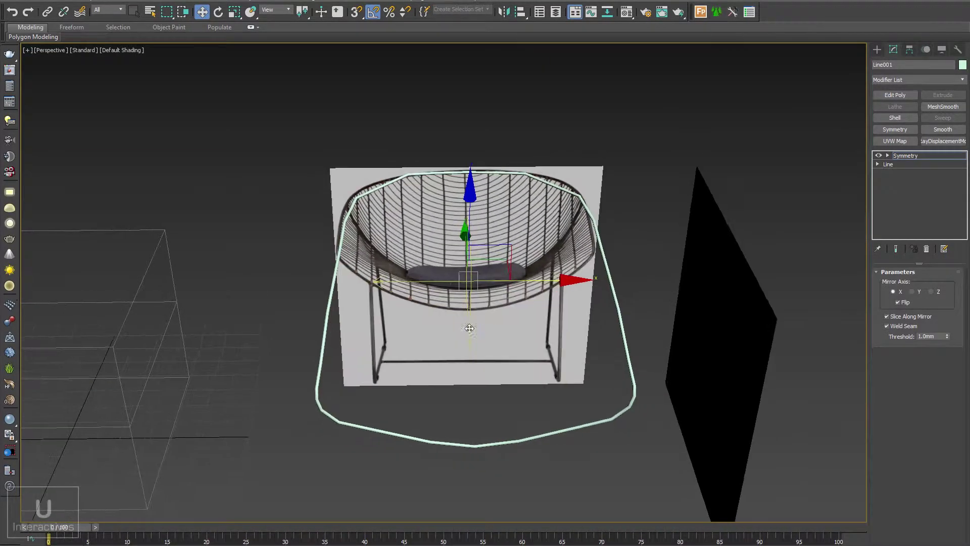
{"action": "middle_click_drag", "start_coordinate": [469, 329], "coordinate": [491, 311], "text": "alt"}
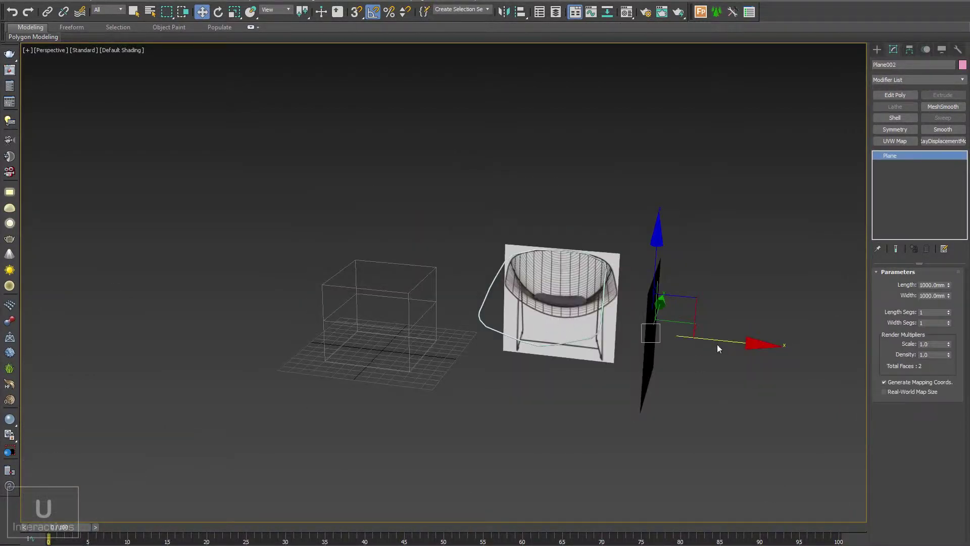
Step: Move the side photo plane and the front photo plane further away from the rim
{"action": "left_click_drag", "start_coordinate": [717, 344], "coordinate": [729, 395]}
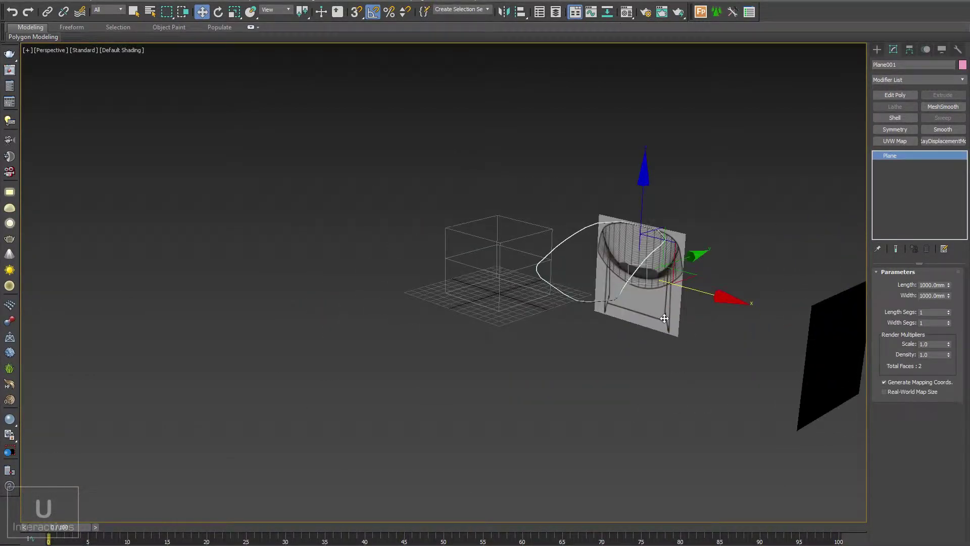
{"action": "left_click_drag", "start_coordinate": [713, 252], "coordinate": [736, 244]}
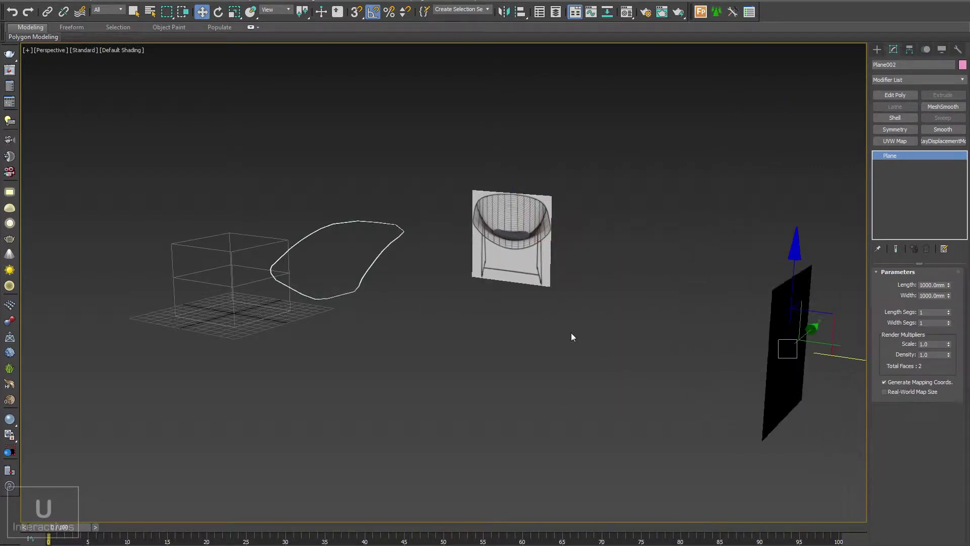
{"action": "left_click", "coordinate": [511, 237]}
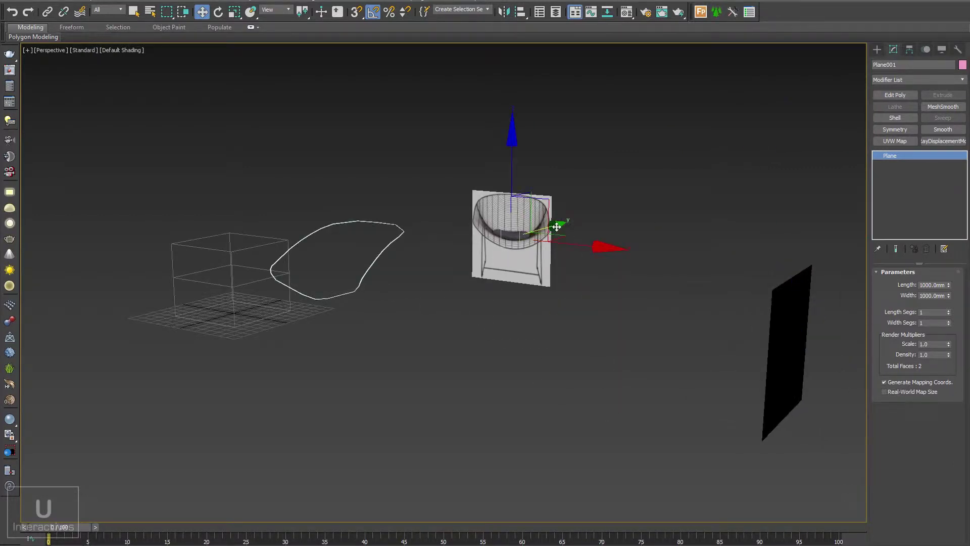
{"action": "middle_click_drag", "start_coordinate": [512, 238], "coordinate": [506, 278], "text": "alt"}
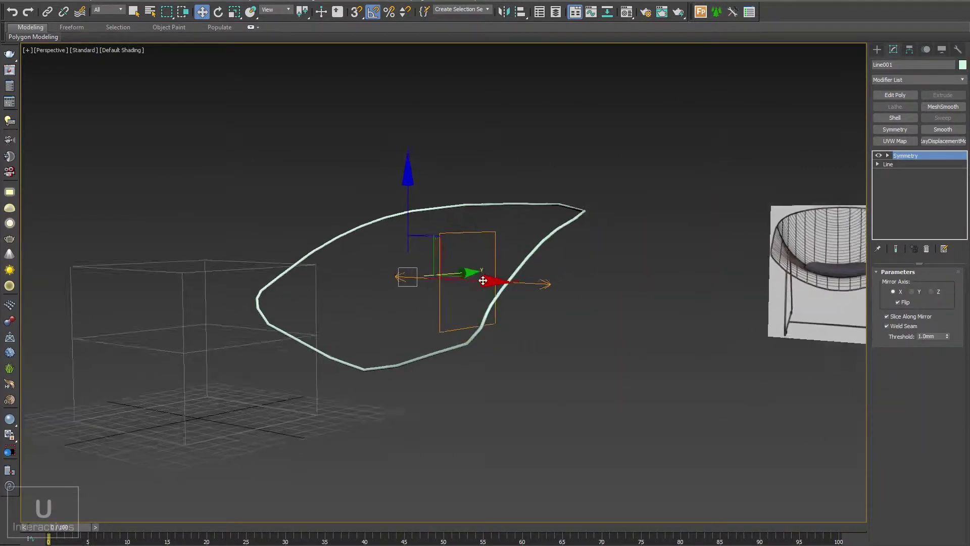
Step: Add a MeshSmooth modifier to the mirrored rim with 2 iterations
{"action": "middle_click_drag", "start_coordinate": [483, 280], "coordinate": [536, 275], "text": "alt"}
{"action": "left_click", "coordinate": [943, 107]}
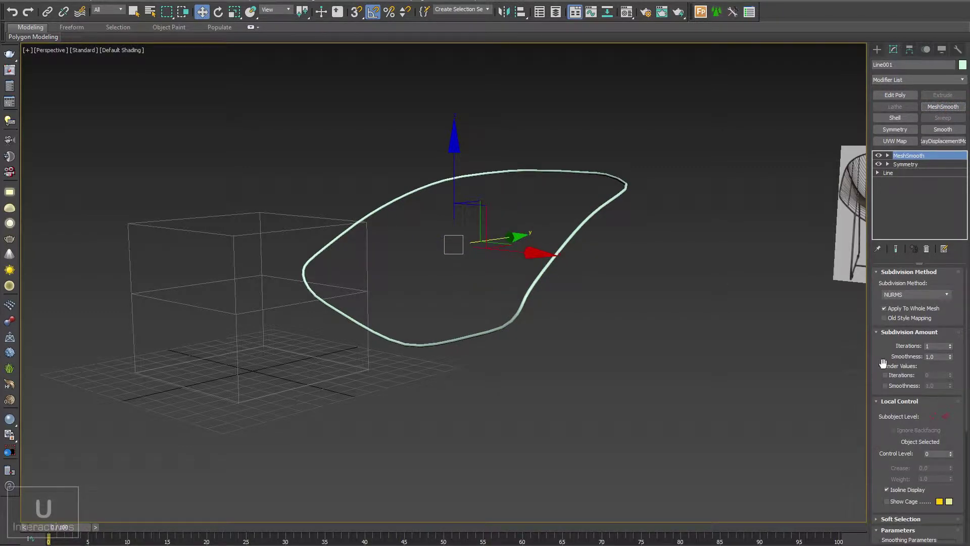
{"action": "middle_click_drag", "start_coordinate": [643, 360], "coordinate": [745, 367], "text": "alt"}
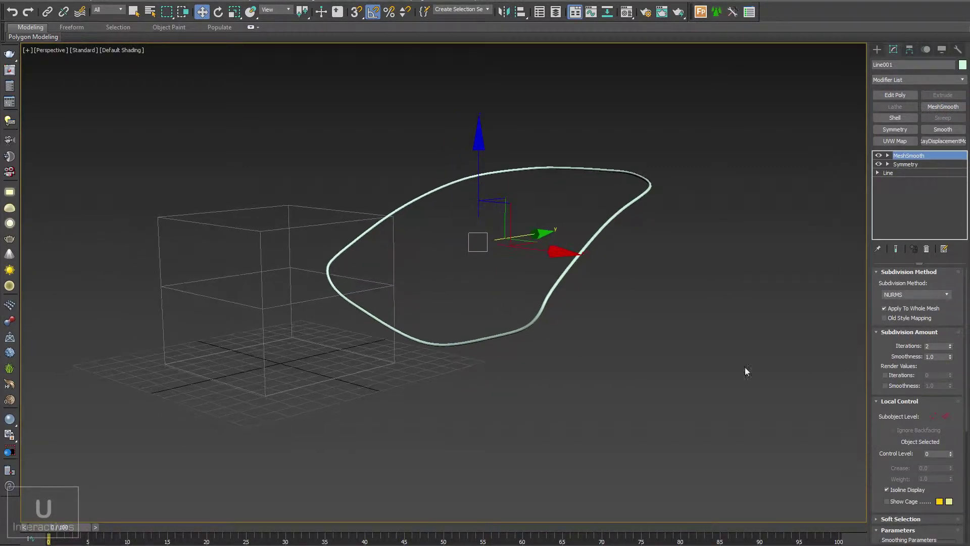
Step: In the top view, open the base Line's vertices for editing with the smoothed, mirrored end result shown
{"action": "key", "text": "t"}
{"action": "scroll", "coordinate": [584, 319], "scroll_direction": "down", "scroll_amount": 5}
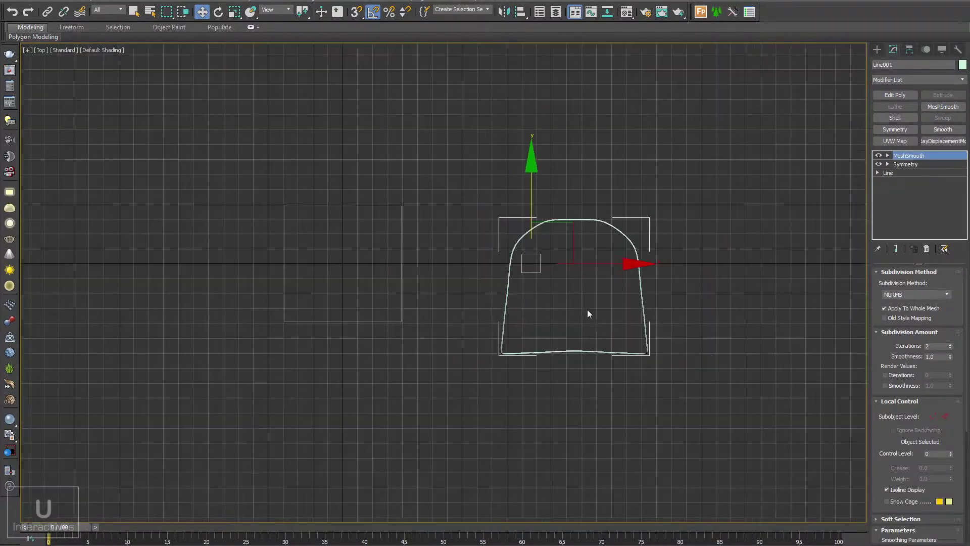
{"action": "scroll", "coordinate": [581, 286], "scroll_direction": "up", "scroll_amount": 4}
{"action": "middle_click_drag", "start_coordinate": [668, 347], "coordinate": [374, 307], "text": "alt"}
{"action": "key", "text": "t"}
{"action": "scroll", "coordinate": [509, 312], "scroll_direction": "up", "scroll_amount": 4}
{"action": "middle_click_drag", "start_coordinate": [509, 313], "coordinate": [534, 375]}
{"action": "key", "text": "1"}
{"action": "middle_click_drag", "start_coordinate": [505, 139], "coordinate": [505, 148]}
{"action": "key", "text": "1"}
{"action": "left_click", "coordinate": [906, 164]}
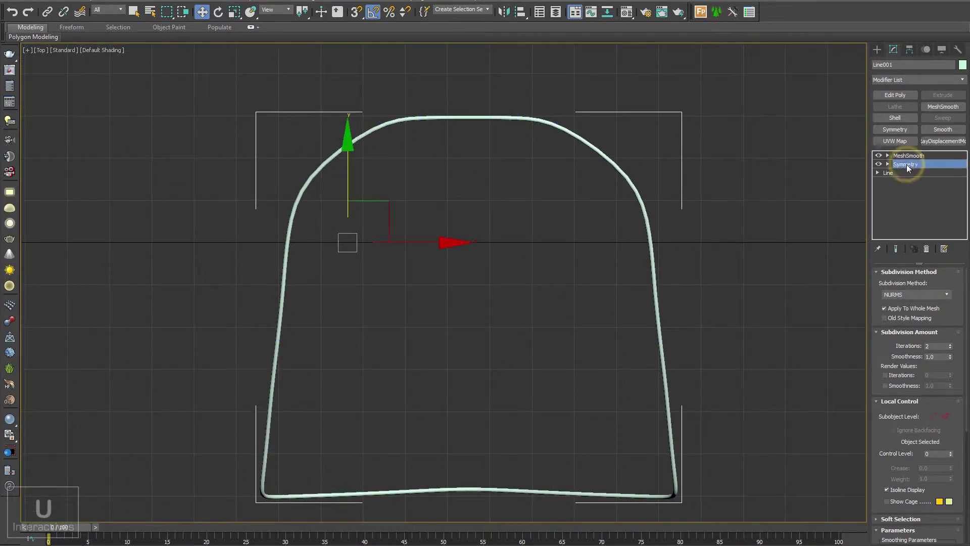
{"action": "left_click", "coordinate": [896, 173]}
{"action": "left_click", "coordinate": [896, 248]}
{"action": "key", "text": "1"}
Step: Reposition the vertices along the rim's back and rear corner so the mirrored outline forms an even round curve
{"action": "middle_click_drag", "start_coordinate": [459, 171], "coordinate": [463, 174]}
{"action": "mouse_move", "coordinate": [392, 138]}
{"action": "left_mouse_down"}
{"action": "mouse_move", "coordinate": [375, 112]}
{"action": "mouse_move", "coordinate": [397, 130]}
{"action": "left_mouse_up"}
{"action": "left_click_drag", "start_coordinate": [431, 135], "coordinate": [429, 132]}
{"action": "left_click", "coordinate": [423, 122]}
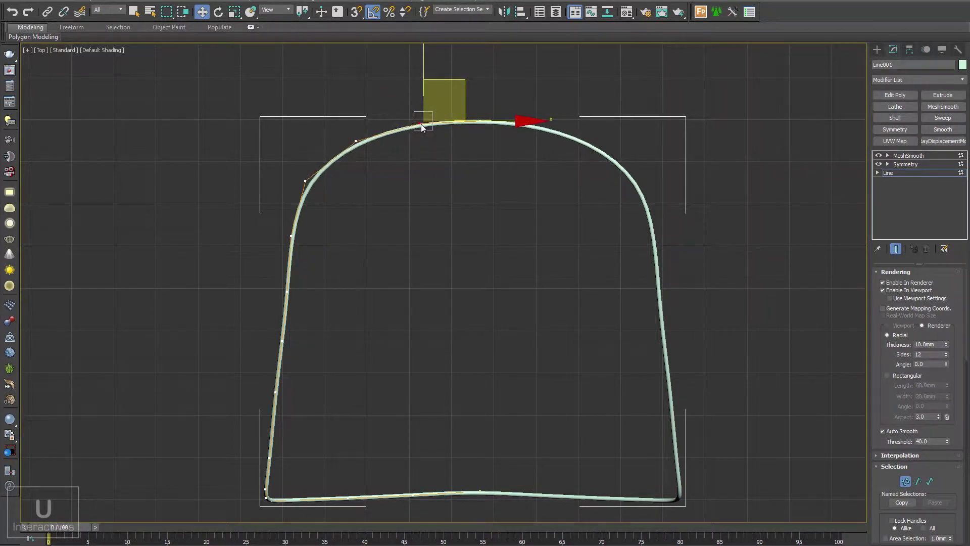
{"action": "middle_click_drag", "start_coordinate": [327, 177], "coordinate": [395, 145]}
{"action": "left_click", "coordinate": [374, 150]}
{"action": "left_click_drag", "start_coordinate": [359, 203], "coordinate": [340, 200]}
{"action": "key", "text": "ctrl+z"}
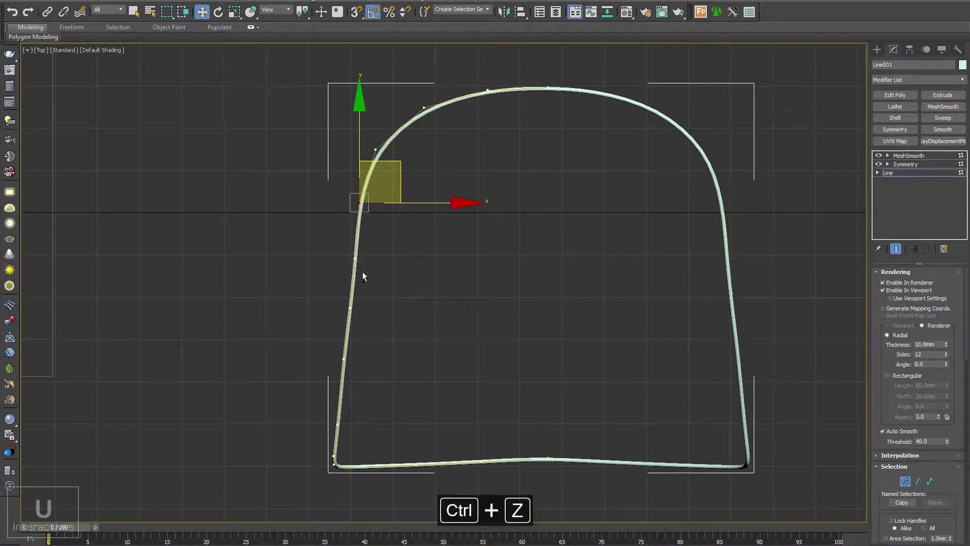
Step: Move the vertices along the rim's side outward in X so the side runs nearly straight from the front corner into the back curve
{"action": "middle_click_drag", "start_coordinate": [390, 352], "coordinate": [389, 313]}
{"action": "left_click", "coordinate": [337, 386]}
{"action": "left_click_drag", "start_coordinate": [394, 387], "coordinate": [390, 383]}
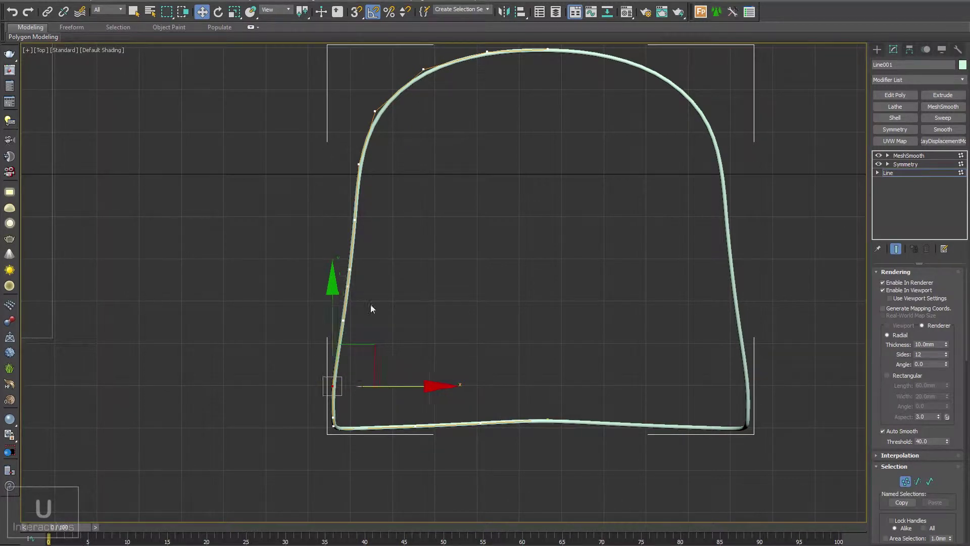
{"action": "left_click", "coordinate": [344, 320]}
{"action": "left_click_drag", "start_coordinate": [390, 321], "coordinate": [381, 319]}
{"action": "left_click", "coordinate": [349, 269]}
{"action": "left_click_drag", "start_coordinate": [394, 270], "coordinate": [379, 269]}
{"action": "left_click_drag", "start_coordinate": [355, 219], "coordinate": [339, 216]}
{"action": "left_click", "coordinate": [346, 162]}
{"action": "left_click", "coordinate": [357, 270]}
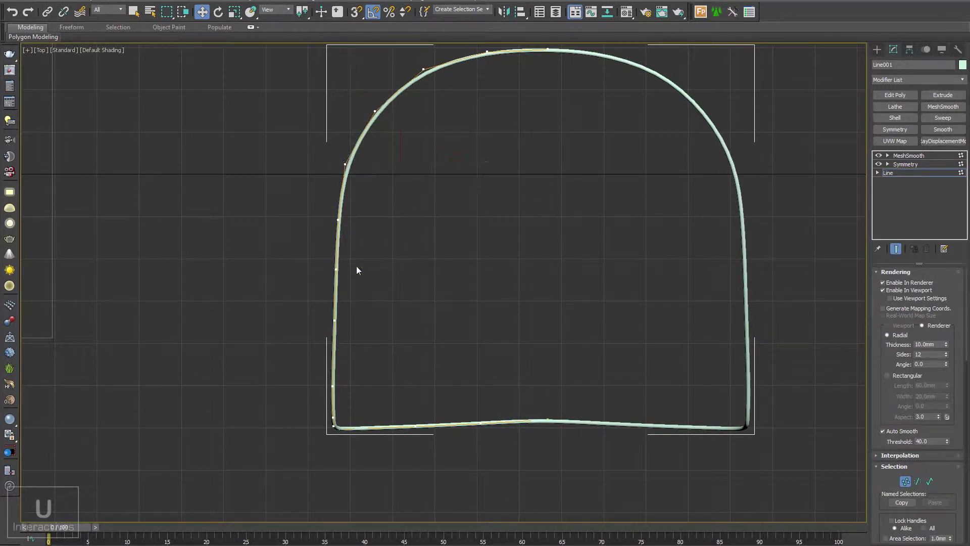
{"action": "left_click_drag", "start_coordinate": [397, 166], "coordinate": [399, 165]}
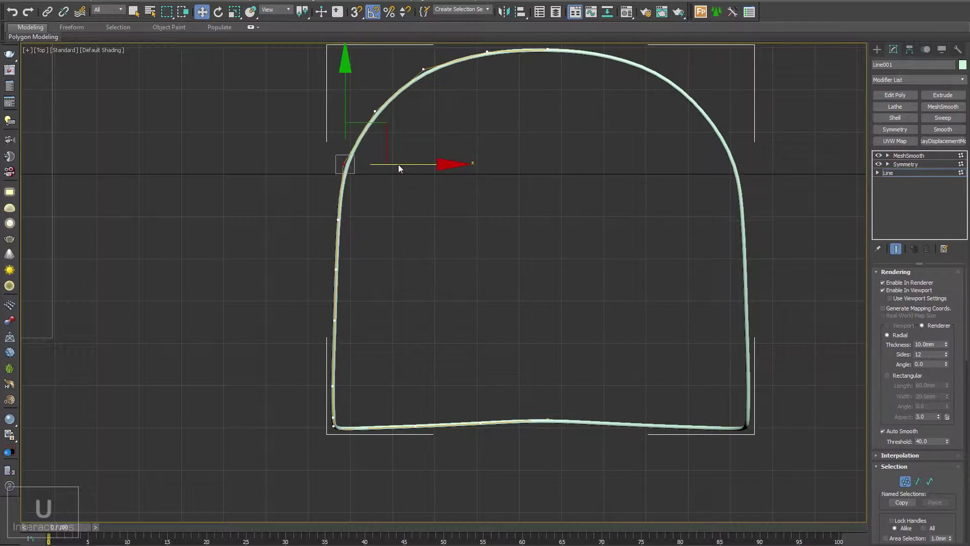
Step: Shrink the transform gizmo and refine the vertices where the rim's side meets the back curve for a smoother transition
{"action": "middle_click_drag", "start_coordinate": [398, 165], "coordinate": [397, 191]}
{"action": "mouse_move", "coordinate": [381, 150]}
{"action": "left_mouse_down"}
{"action": "mouse_move", "coordinate": [348, 126]}
{"action": "mouse_move", "coordinate": [380, 131]}
{"action": "left_mouse_up"}
{"action": "key", "text": "ctrl+z"}
{"action": "key", "text": "minus"}
{"action": "key", "text": "minus"}
{"action": "key", "text": "minus"}
{"action": "key", "text": "minus"}
{"action": "key", "text": "minus"}
{"action": "left_click", "coordinate": [373, 137]}
{"action": "left_click", "coordinate": [417, 217]}
{"action": "left_click", "coordinate": [341, 192]}
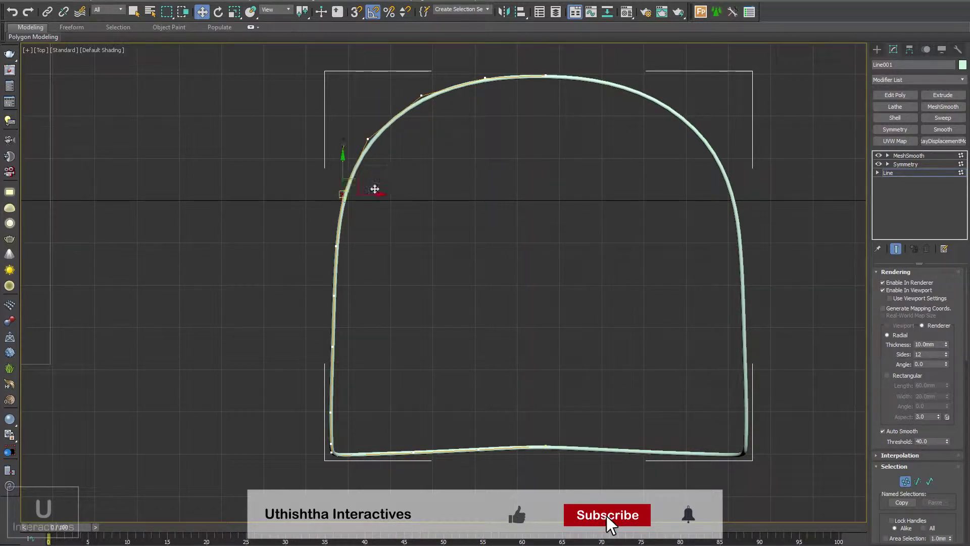
Step: Level the front edge's centre vertex with its neighbour and disable the Symmetry and MeshSmooth modifiers
{"action": "middle_click_drag", "start_coordinate": [445, 400], "coordinate": [430, 350]}
{"action": "middle_click_drag", "start_coordinate": [517, 396], "coordinate": [514, 338]}
{"action": "left_click_drag", "start_coordinate": [528, 312], "coordinate": [530, 317]}
{"action": "left_click", "coordinate": [880, 156]}
{"action": "left_click", "coordinate": [880, 164]}
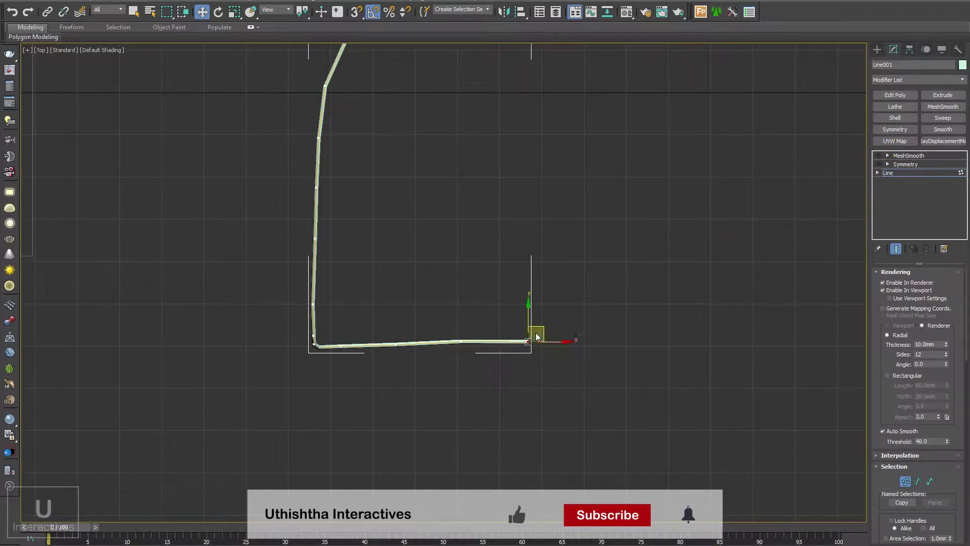
Step: Hide the tube thickness, show the wireframe, and snap the remaining front-edge vertices level with the centre vertex to straighten the edge
{"action": "key", "text": "F3"}
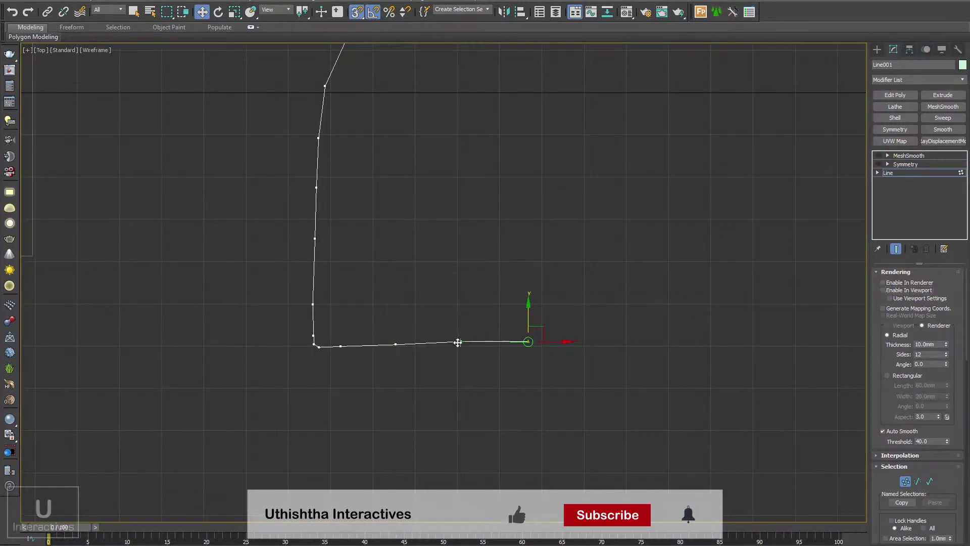
{"action": "left_click_drag", "start_coordinate": [400, 345], "coordinate": [397, 345]}
{"action": "left_click_drag", "start_coordinate": [543, 379], "coordinate": [374, 309]}
{"action": "left_click_drag", "start_coordinate": [529, 321], "coordinate": [341, 346]}
Step: Leave vertex editing, turn Symmetry and MeshSmooth back on, and re-enable the line in renderer and viewport
{"action": "left_click", "coordinate": [891, 172]}
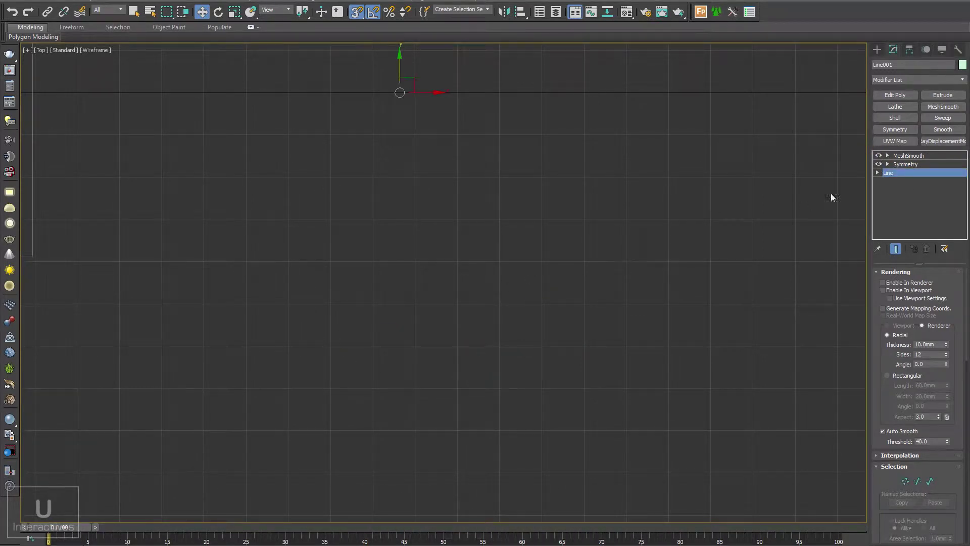
{"action": "middle_click_drag", "start_coordinate": [648, 189], "coordinate": [608, 311]}
{"action": "scroll", "coordinate": [608, 310], "scroll_direction": "down", "scroll_amount": 3}
{"action": "left_click", "coordinate": [908, 156]}
{"action": "middle_click_drag", "start_coordinate": [724, 231], "coordinate": [699, 228]}
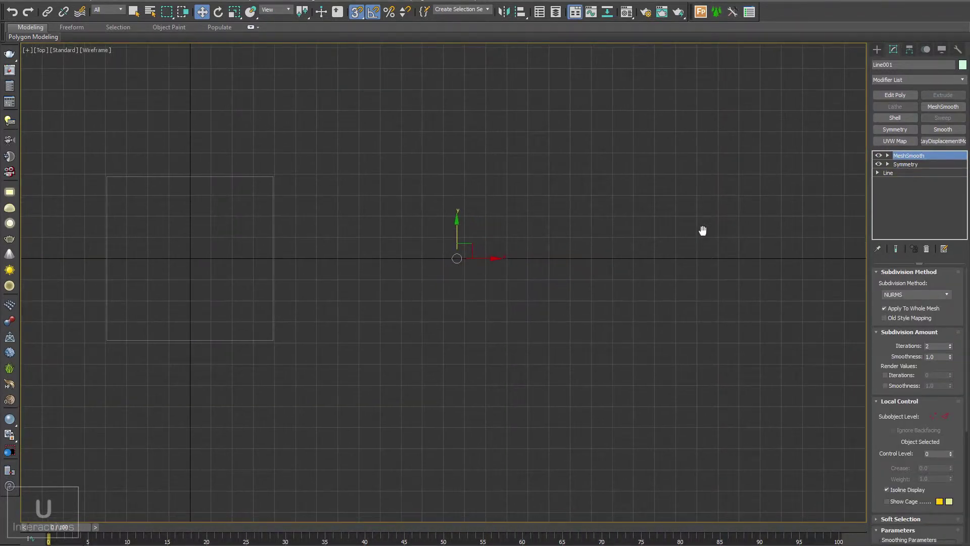
{"action": "key", "text": "alt+w"}
{"action": "middle_click", "coordinate": [468, 316]}
{"action": "key", "text": "alt+w"}
{"action": "middle_click_drag", "start_coordinate": [834, 276], "coordinate": [873, 288], "text": "alt"}
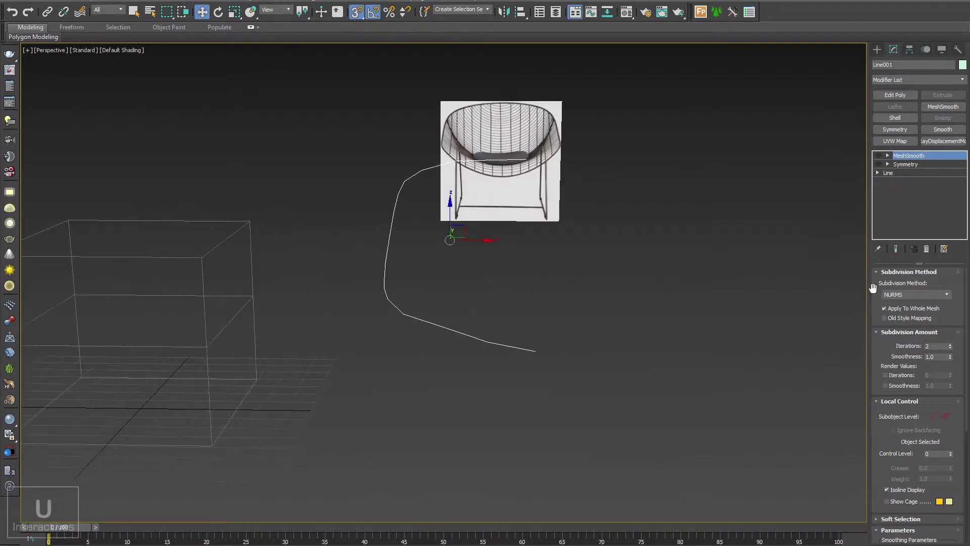
{"action": "left_click", "coordinate": [888, 173]}
{"action": "left_click", "coordinate": [883, 290]}
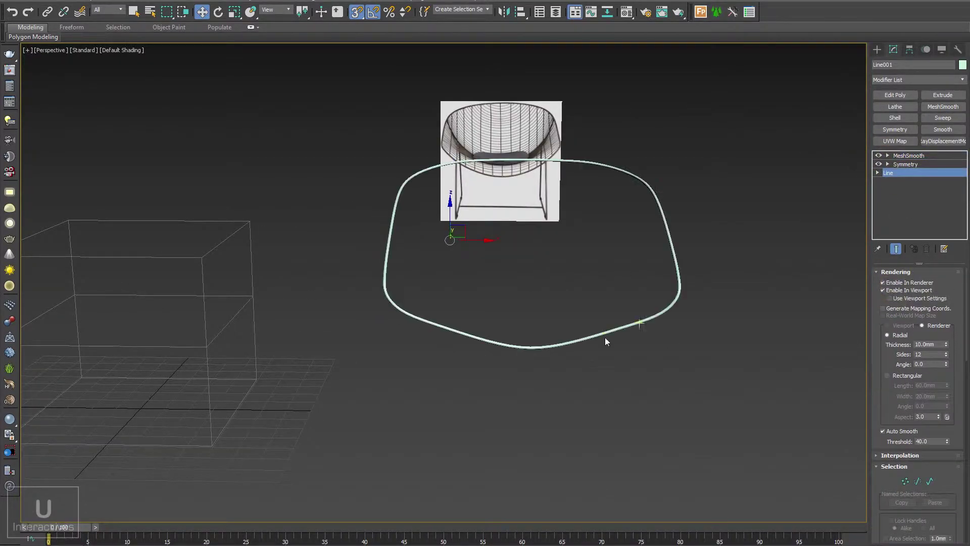
Step: In the top view, delete the line's vertex where the rim's side meets the back curve
{"action": "middle_click_drag", "start_coordinate": [604, 337], "coordinate": [636, 317], "text": "alt"}
{"action": "key", "text": "t"}
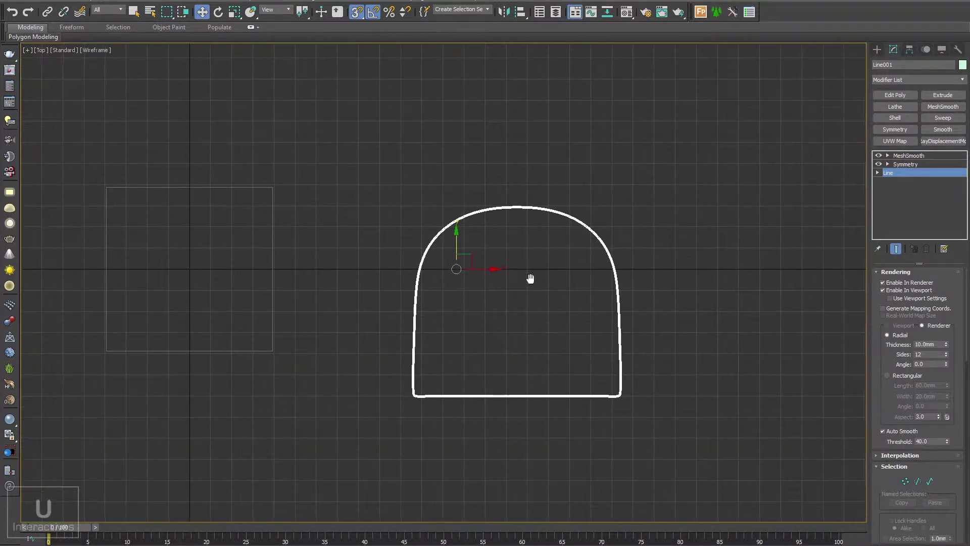
{"action": "key", "text": "1"}
{"action": "scroll", "coordinate": [475, 305], "scroll_direction": "up", "scroll_amount": 2}
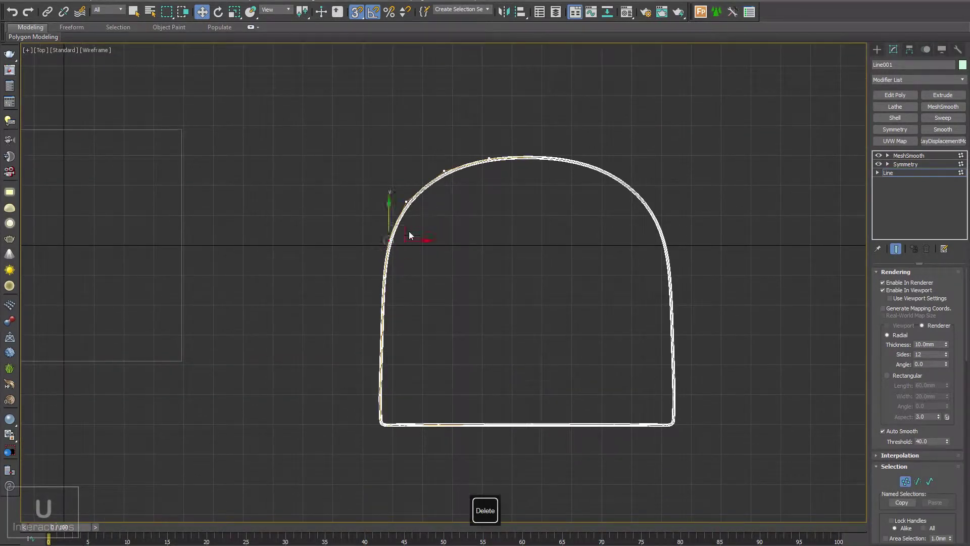
{"action": "key", "text": "Delete"}
Step: Reposition the remaining vertices along the rim's back curve to even out its rounding
{"action": "middle_click_drag", "start_coordinate": [395, 186], "coordinate": [380, 177]}
{"action": "left_click_drag", "start_coordinate": [404, 194], "coordinate": [399, 208]}
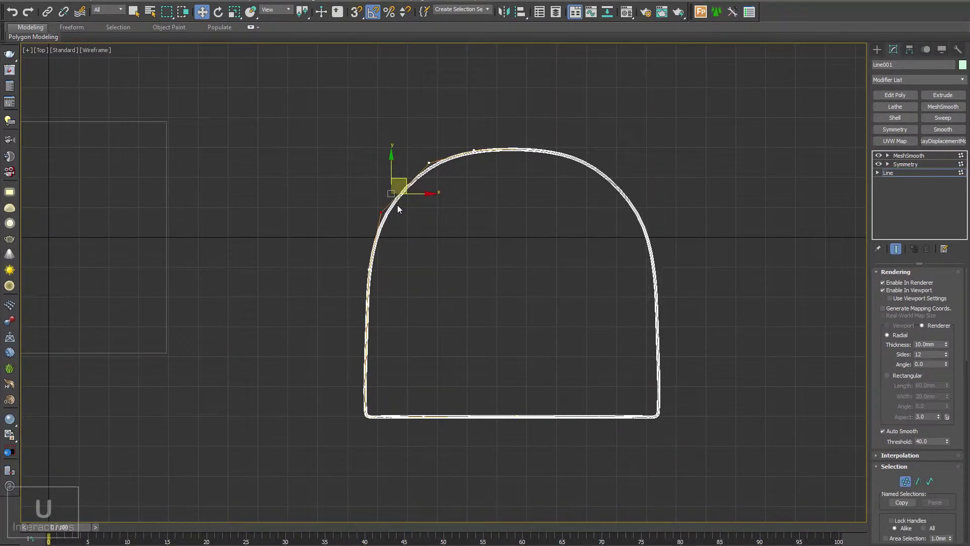
{"action": "left_click_drag", "start_coordinate": [453, 160], "coordinate": [439, 162]}
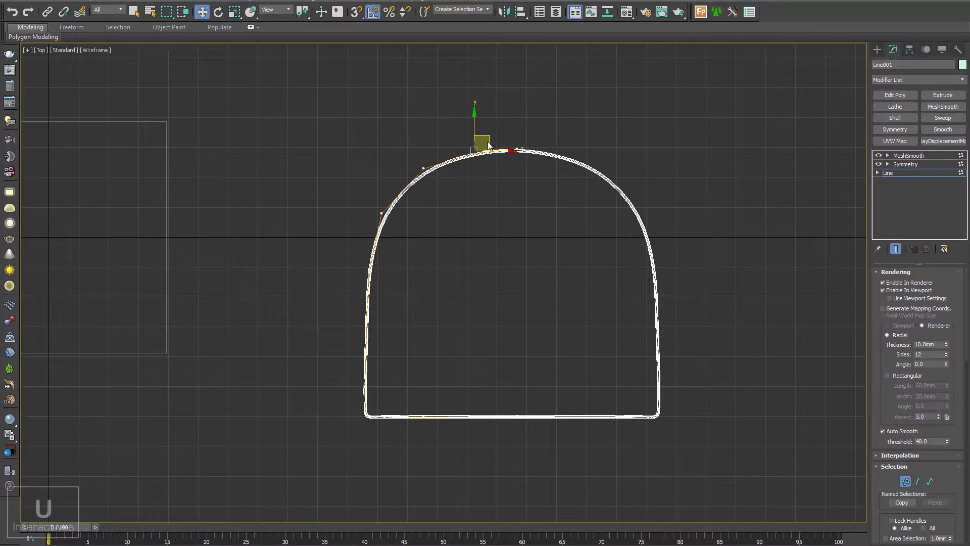
{"action": "left_click", "coordinate": [382, 214]}
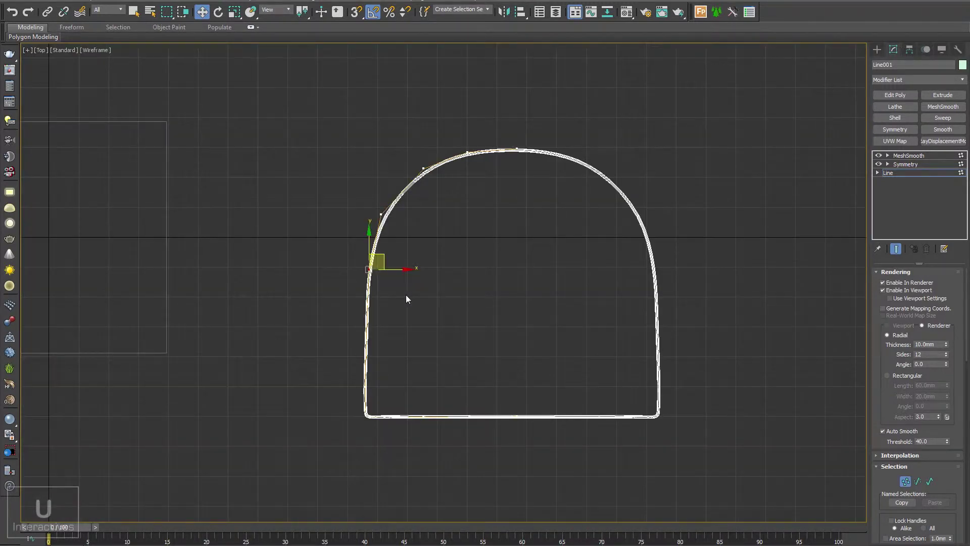
Step: Space out the vertices along the rim's straight side and nudge the rear corner vertices for a smoother curve
{"action": "middle_click_drag", "start_coordinate": [383, 329], "coordinate": [381, 300]}
{"action": "scroll", "coordinate": [376, 299], "scroll_direction": "up", "scroll_amount": 2}
{"action": "left_click_drag", "start_coordinate": [407, 260], "coordinate": [357, 312]}
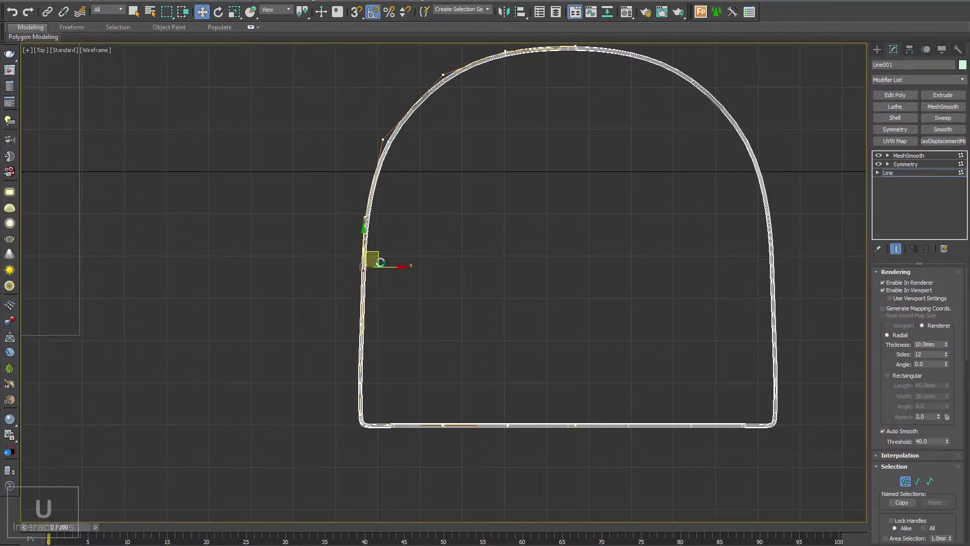
{"action": "left_click_drag", "start_coordinate": [381, 263], "coordinate": [386, 325]}
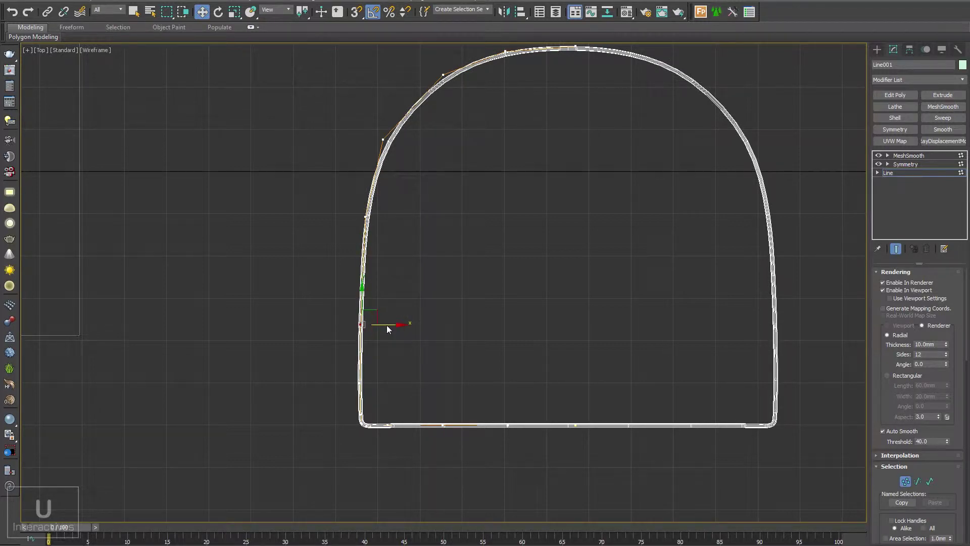
{"action": "left_click_drag", "start_coordinate": [377, 120], "coordinate": [392, 145]}
{"action": "middle_click_drag", "start_coordinate": [446, 81], "coordinate": [420, 155]}
{"action": "left_click_drag", "start_coordinate": [417, 157], "coordinate": [399, 133]}
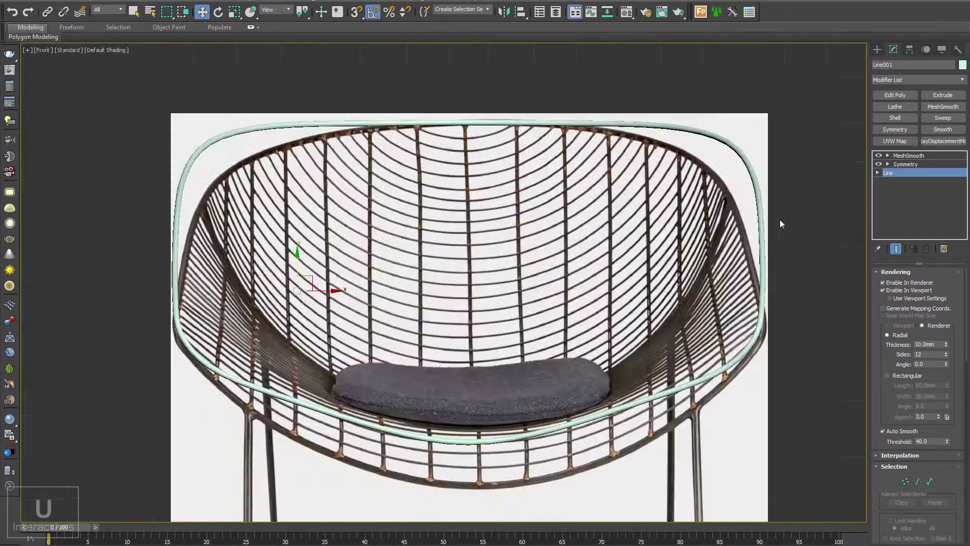
Step: In the front view, lower the line's front-edge vertices to follow the curved lower rim in the reference photo
{"action": "key", "text": "p"}
{"action": "middle_click_drag", "start_coordinate": [604, 296], "coordinate": [552, 329], "text": "alt"}
{"action": "key", "text": "f"}
{"action": "scroll", "coordinate": [544, 377], "scroll_direction": "down", "scroll_amount": 2}
{"action": "scroll", "coordinate": [544, 378], "scroll_direction": "up", "scroll_amount": 3}
{"action": "key", "text": "1"}
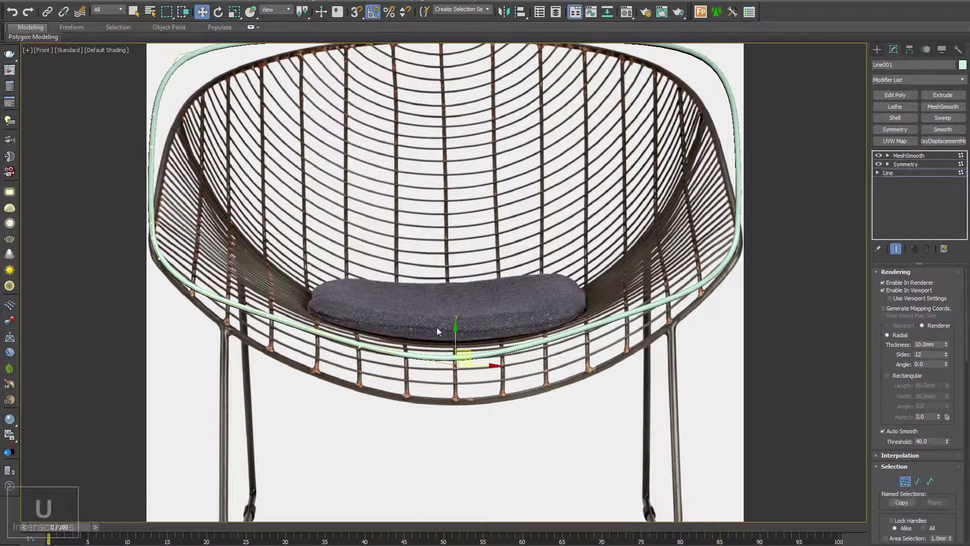
{"action": "left_click", "coordinate": [456, 389]}
{"action": "left_click_drag", "start_coordinate": [456, 389], "coordinate": [458, 383]}
{"action": "left_click_drag", "start_coordinate": [366, 331], "coordinate": [366, 379]}
{"action": "left_click_drag", "start_coordinate": [267, 293], "coordinate": [275, 332]}
{"action": "middle_click_drag", "start_coordinate": [275, 332], "coordinate": [355, 346]}
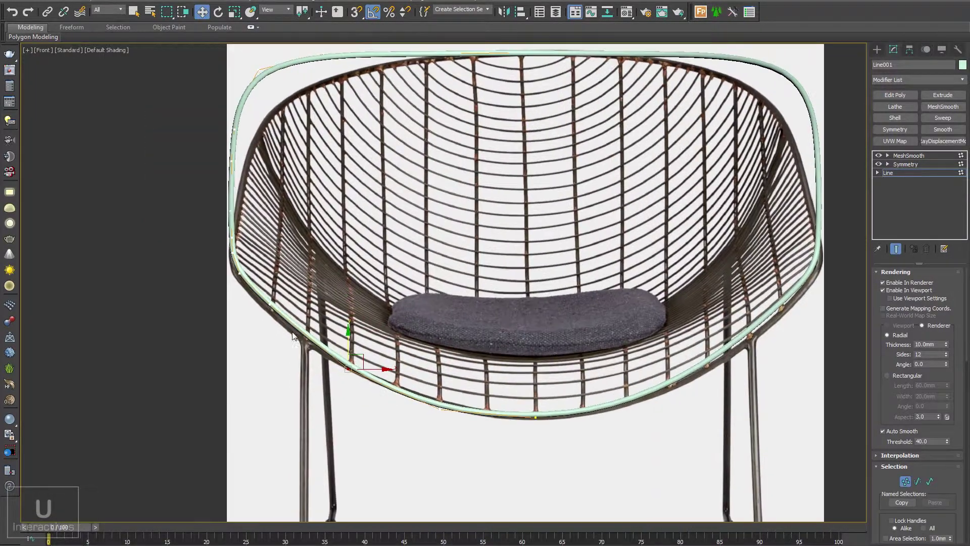
Step: Refine the lower corner and bottom centre vertices so the rim follows the chair outline in the front photo
{"action": "left_click", "coordinate": [270, 304]}
{"action": "left_click_drag", "start_coordinate": [272, 282], "coordinate": [276, 293]}
{"action": "middle_click_drag", "start_coordinate": [276, 297], "coordinate": [314, 307]}
{"action": "left_click_drag", "start_coordinate": [292, 297], "coordinate": [280, 263]}
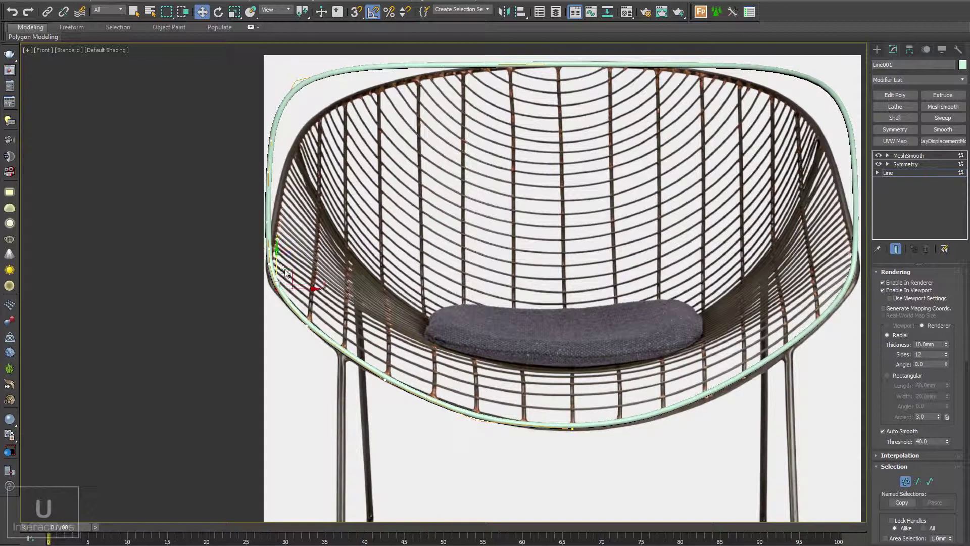
{"action": "middle_click_drag", "start_coordinate": [286, 274], "coordinate": [273, 264]}
{"action": "left_click_drag", "start_coordinate": [560, 391], "coordinate": [561, 393]}
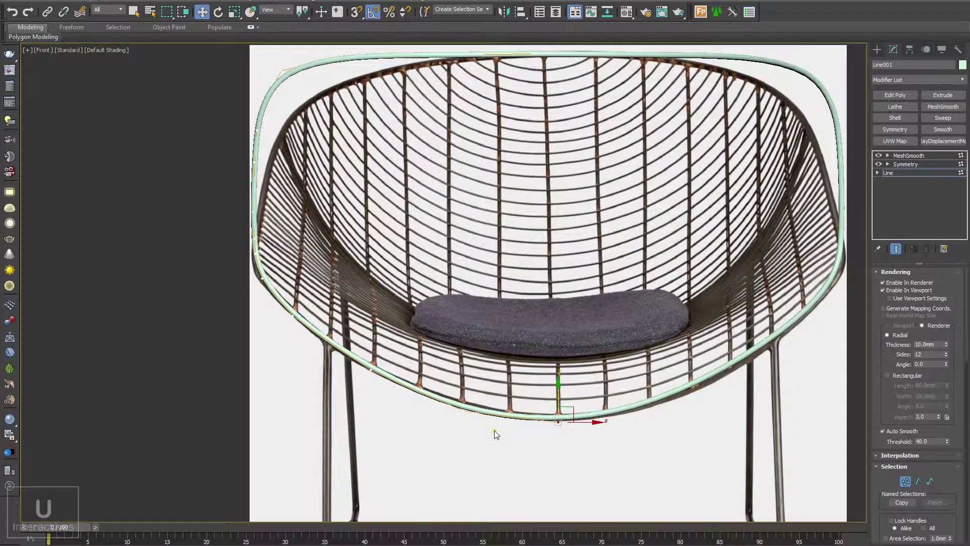
{"action": "left_click_drag", "start_coordinate": [494, 429], "coordinate": [447, 394]}
Step: Check the rim in perspective and adjust its side vertices in the left view to match the side photo
{"action": "key", "text": "p"}
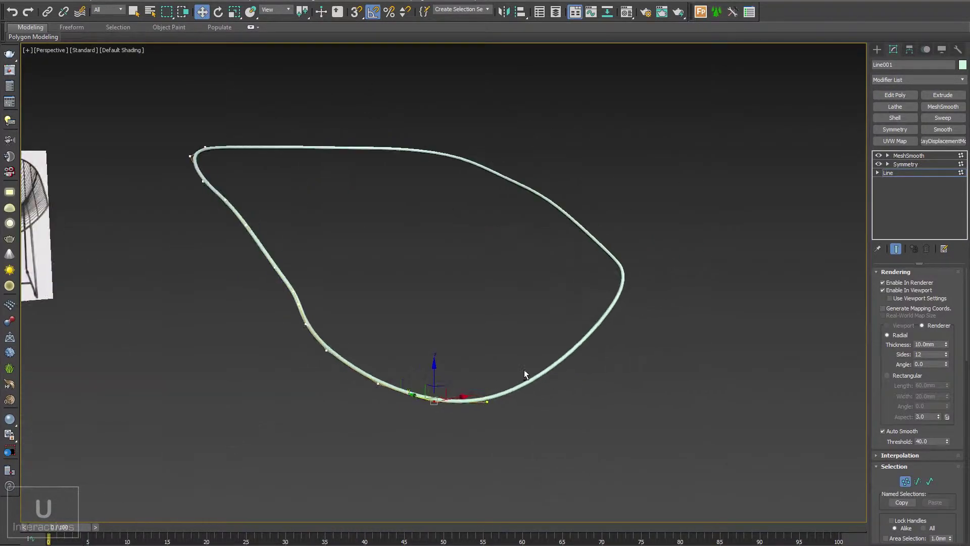
{"action": "mouse_move", "coordinate": [524, 372]}
{"action": "middle_mouse_down", "text": "alt"}
{"action": "mouse_move", "coordinate": [544, 372]}
{"action": "mouse_move", "coordinate": [455, 372]}
{"action": "mouse_move", "coordinate": [523, 375]}
{"action": "middle_mouse_up", "text": "alt"}
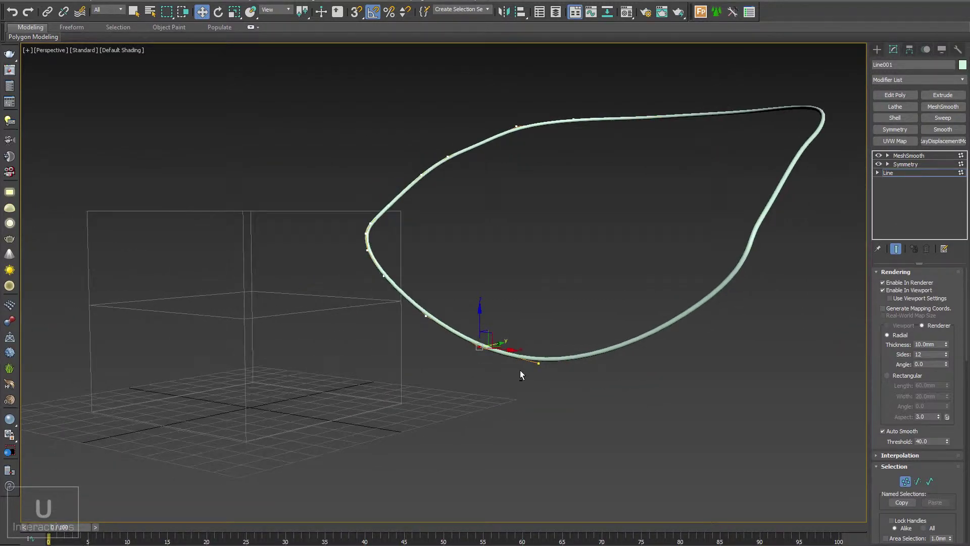
{"action": "middle_click_drag", "start_coordinate": [541, 329], "coordinate": [505, 314], "text": "alt"}
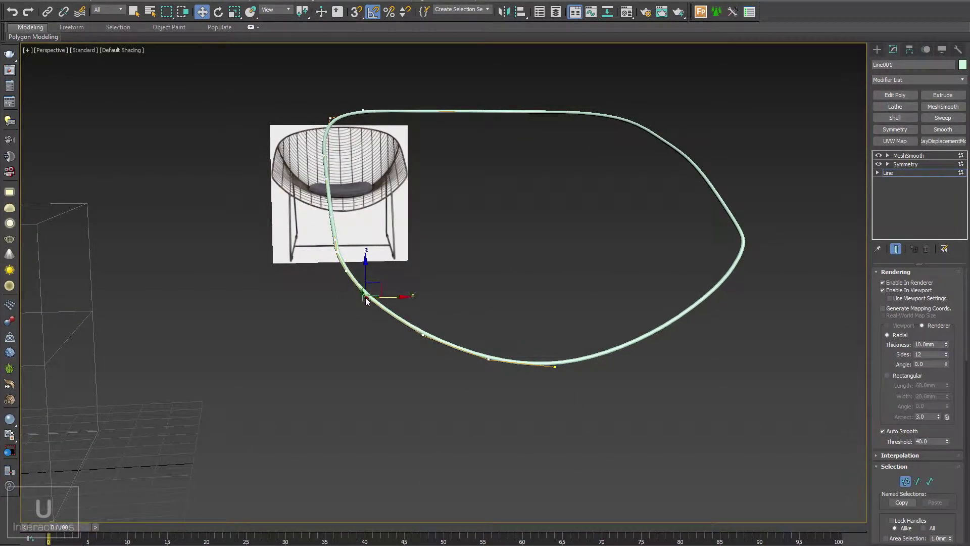
{"action": "middle_click_drag", "start_coordinate": [367, 302], "coordinate": [499, 344], "text": "alt"}
{"action": "key", "text": "f"}
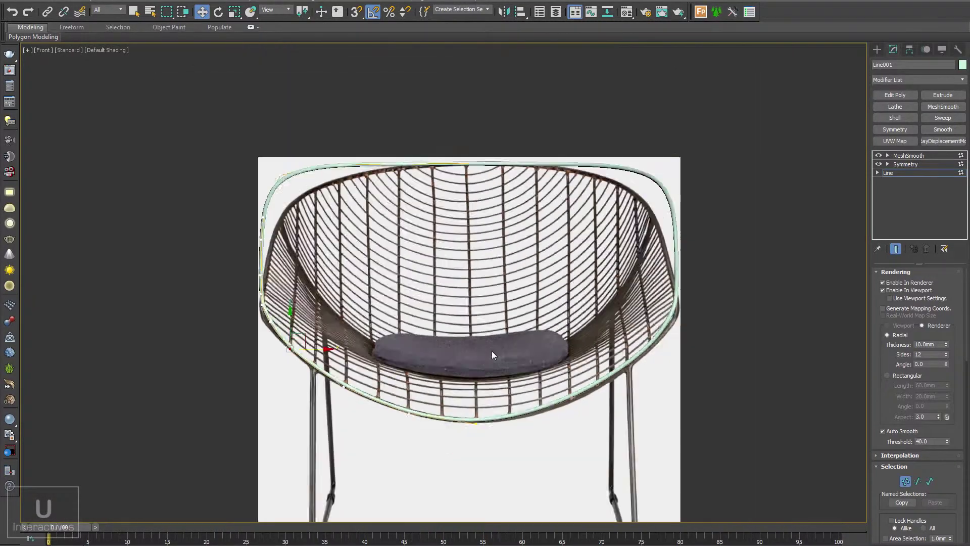
{"action": "key", "text": "l"}
{"action": "scroll", "coordinate": [488, 286], "scroll_direction": "down", "scroll_amount": 5}
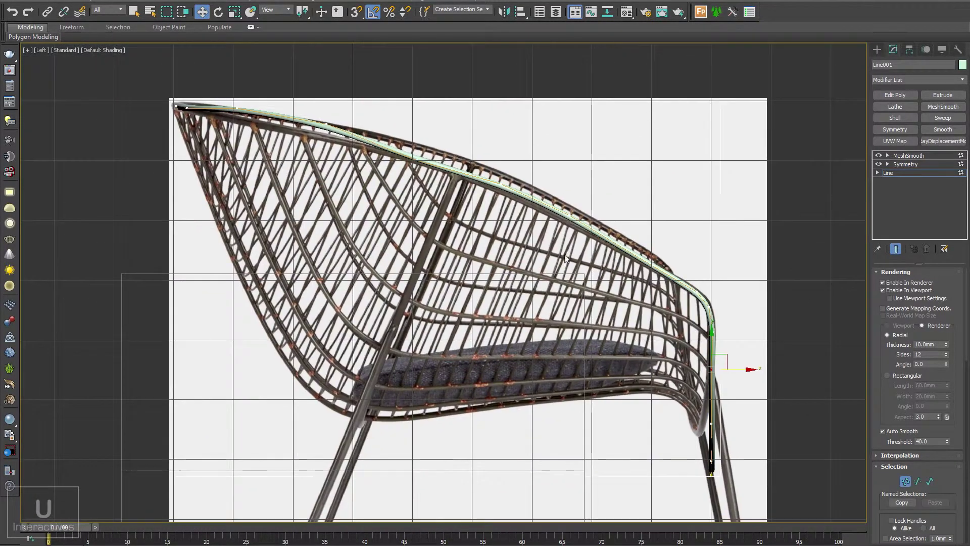
{"action": "scroll", "coordinate": [566, 258], "scroll_direction": "up", "scroll_amount": 3}
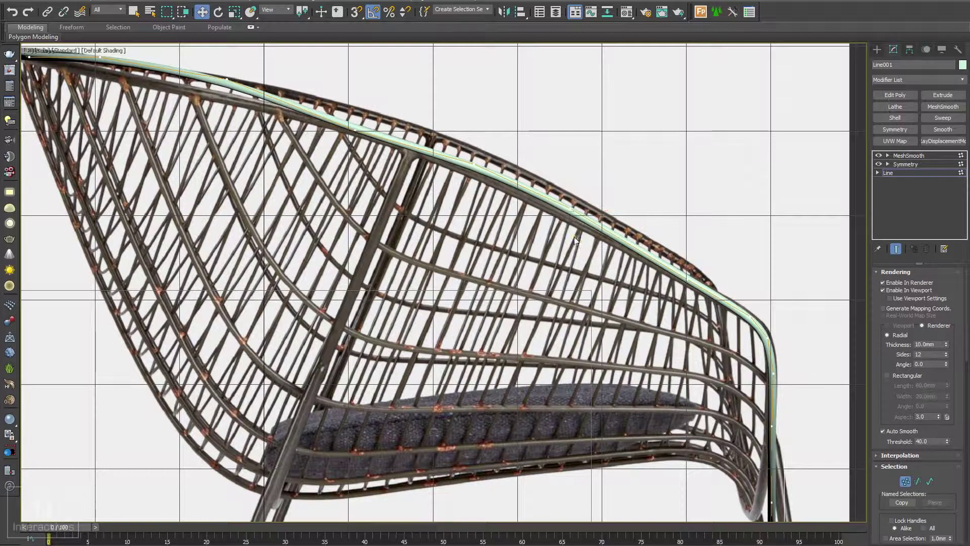
{"action": "left_click_drag", "start_coordinate": [571, 210], "coordinate": [571, 196]}
{"action": "left_click_drag", "start_coordinate": [475, 139], "coordinate": [475, 146]}
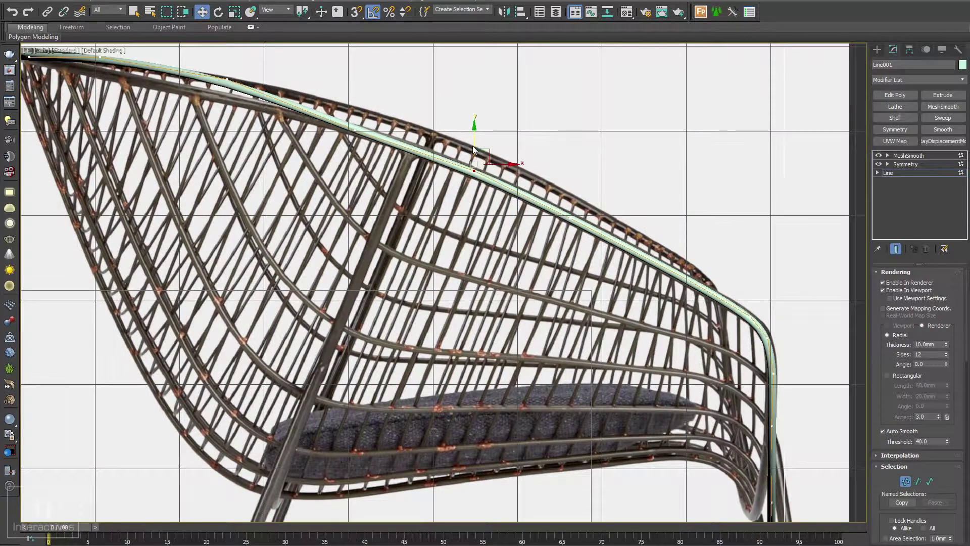
Step: Align the vertices near the rim's upper back with the tube in the side photo and leave vertex editing
{"action": "middle_click_drag", "start_coordinate": [307, 143], "coordinate": [475, 232]}
{"action": "left_click_drag", "start_coordinate": [432, 201], "coordinate": [394, 169]}
{"action": "middle_click_drag", "start_coordinate": [271, 155], "coordinate": [322, 176]}
{"action": "left_click_drag", "start_coordinate": [323, 175], "coordinate": [321, 190]}
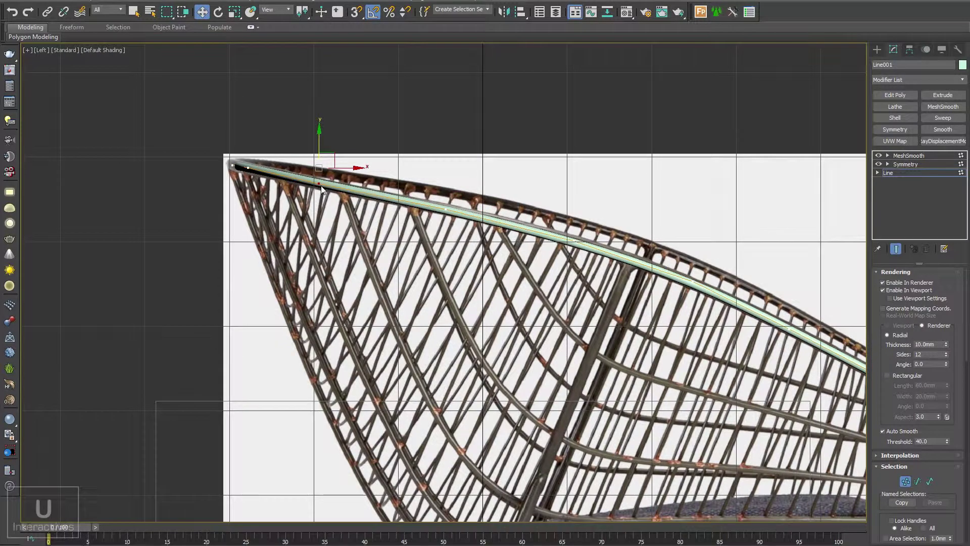
{"action": "middle_click_drag", "start_coordinate": [246, 175], "coordinate": [469, 253]}
{"action": "scroll", "coordinate": [469, 253], "scroll_direction": "up", "scroll_amount": 4}
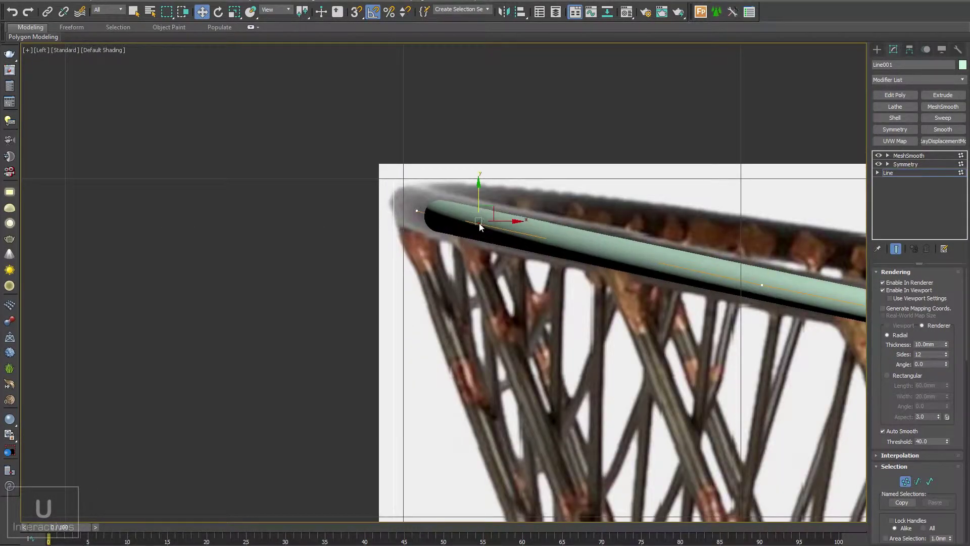
{"action": "left_click", "coordinate": [899, 172]}
Step: In perspective, resume vertex editing and adjust the vertices along the rim's side to smooth its slope
{"action": "key", "text": "f"}
{"action": "key", "text": "p"}
{"action": "scroll", "coordinate": [409, 343], "scroll_direction": "down", "scroll_amount": 3}
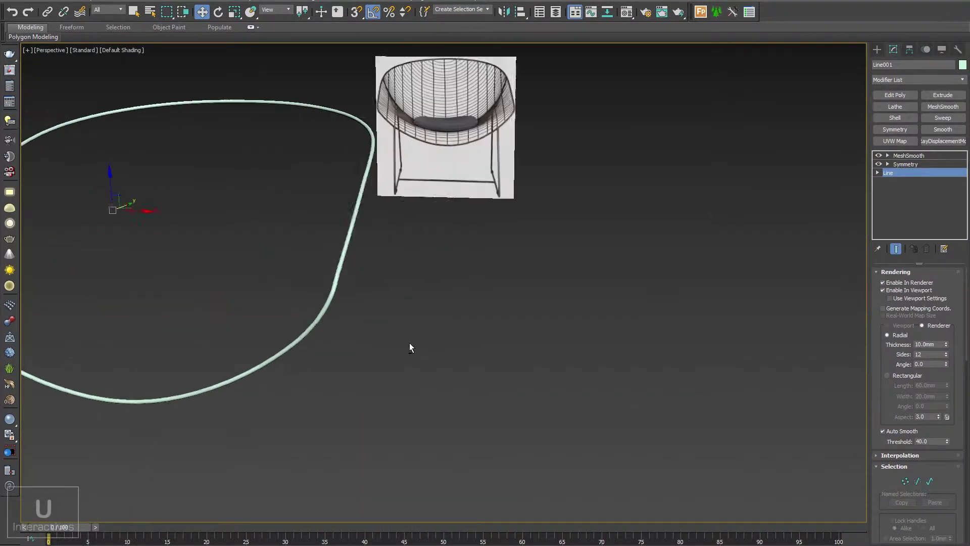
{"action": "middle_click_drag", "start_coordinate": [410, 342], "coordinate": [622, 357]}
{"action": "scroll", "coordinate": [617, 355], "scroll_direction": "up", "scroll_amount": 3}
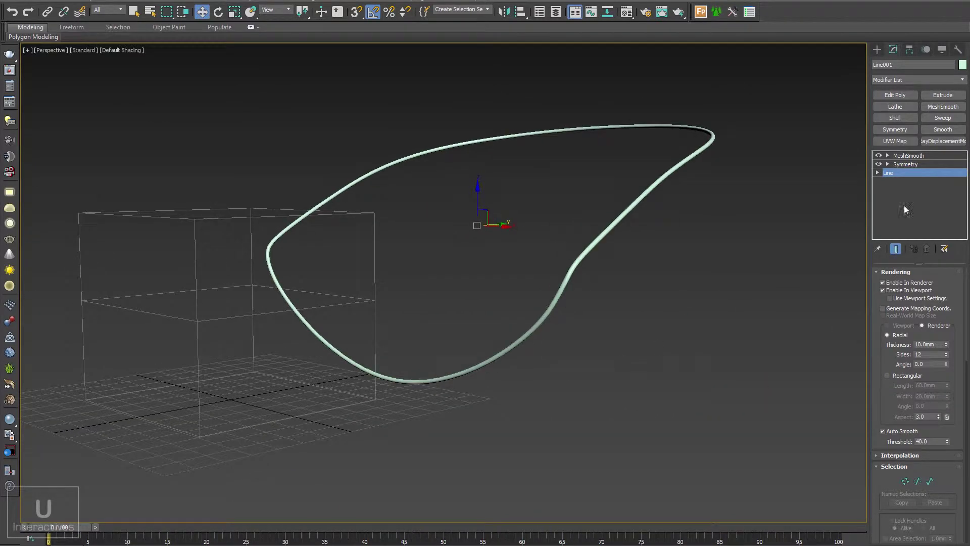
{"action": "left_click", "coordinate": [902, 173]}
{"action": "middle_click_drag", "start_coordinate": [411, 194], "coordinate": [361, 170]}
{"action": "left_click_drag", "start_coordinate": [348, 203], "coordinate": [331, 158]}
{"action": "left_click_drag", "start_coordinate": [307, 225], "coordinate": [279, 202]}
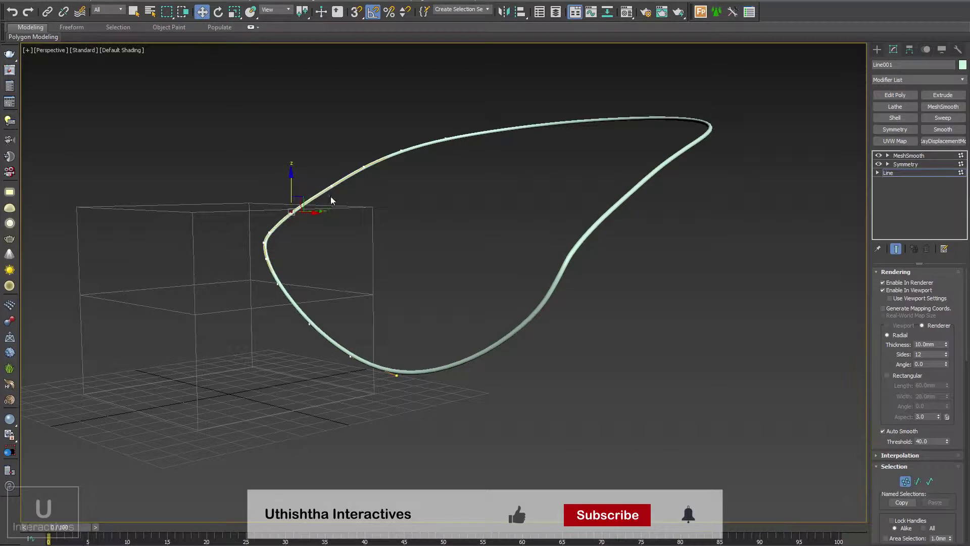
{"action": "left_click", "coordinate": [364, 167]}
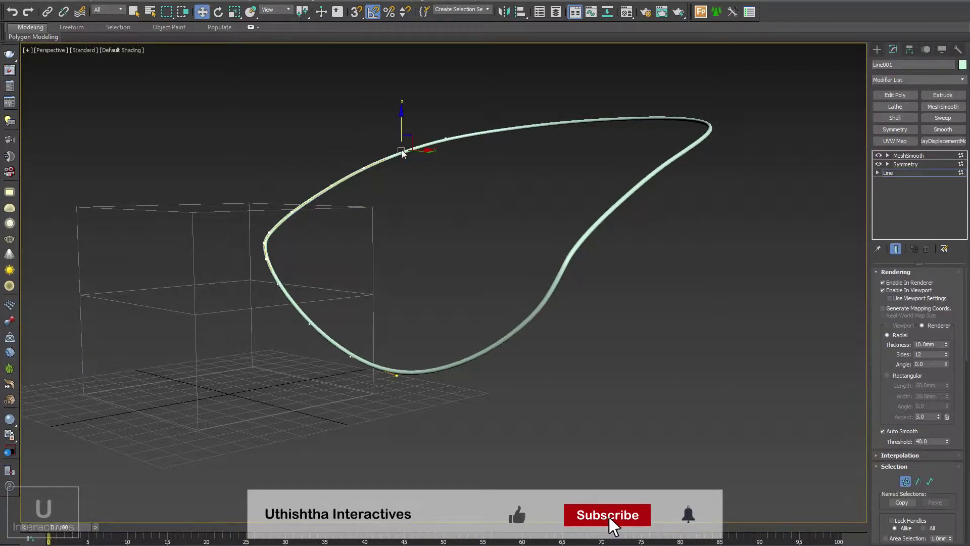
Step: Examine the rim's overall shape and switch to Windows Photo Viewer to study the angled chair photo
{"action": "middle_click_drag", "start_coordinate": [612, 227], "coordinate": [652, 203]}
{"action": "middle_click_drag", "start_coordinate": [652, 204], "coordinate": [674, 256], "text": "alt"}
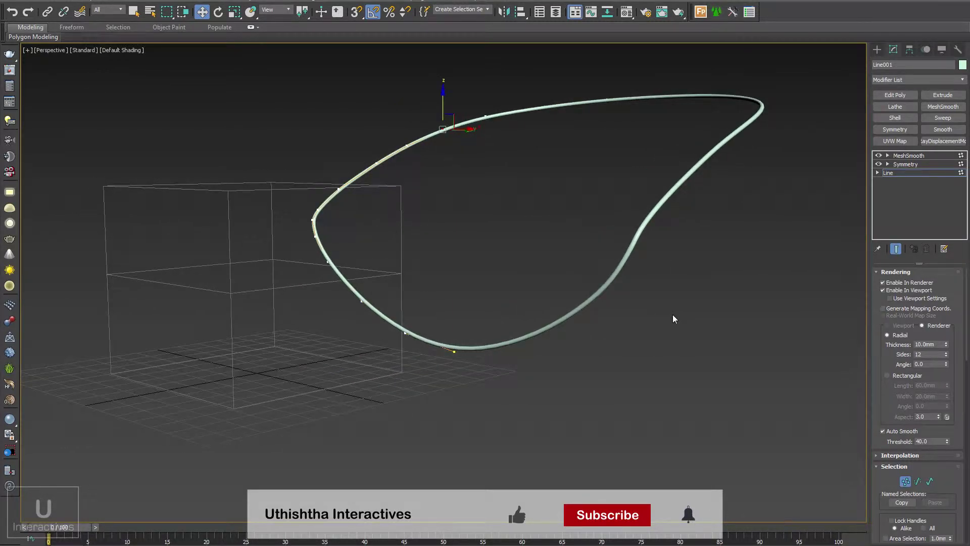
{"action": "middle_click_drag", "start_coordinate": [672, 316], "coordinate": [719, 348], "text": "alt"}
{"action": "middle_click_drag", "start_coordinate": [719, 348], "coordinate": [420, 326]}
{"action": "scroll", "coordinate": [724, 335], "scroll_direction": "down", "scroll_amount": 3}
{"action": "key", "text": "alt+Tab"}
{"action": "key", "text": "alt+Tab"}
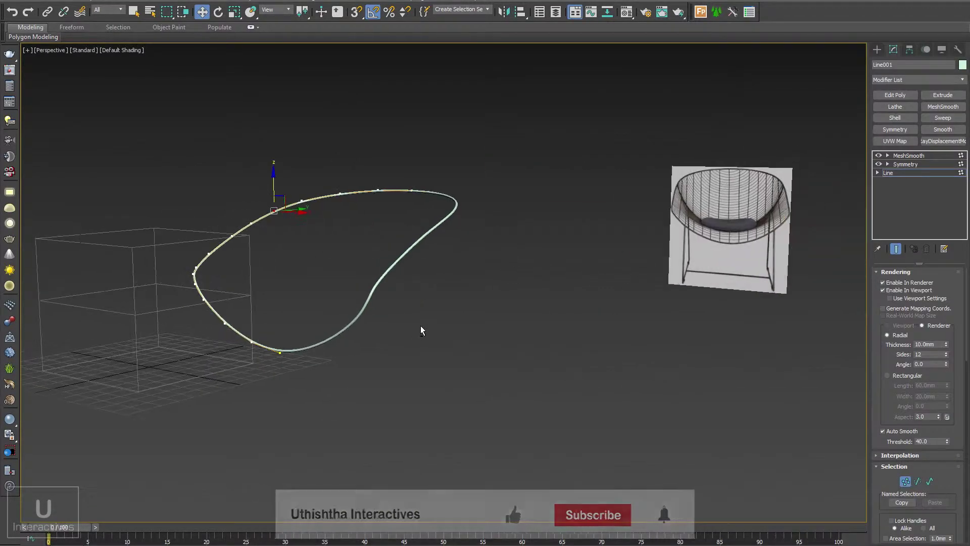
{"action": "key", "text": "alt+Tab"}
{"action": "key", "text": "alt+Tab"}
{"action": "middle_click_drag", "start_coordinate": [615, 279], "coordinate": [578, 361]}
{"action": "key", "text": "alt+Tab"}
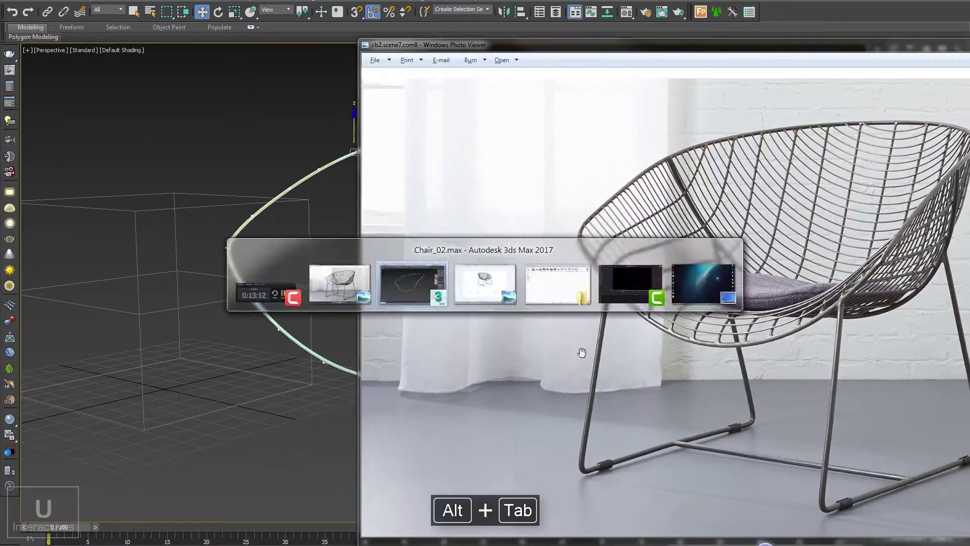
{"action": "key", "text": "alt+Tab"}
{"action": "key", "text": "alt+Tab"}
{"action": "key", "text": "alt+Tab"}
Step: Shrink the chair photo's window beside the rim and compare both from a similar angle
{"action": "left_click_drag", "start_coordinate": [845, 45], "coordinate": [667, 49]}
{"action": "scroll", "coordinate": [653, 303], "scroll_direction": "down", "scroll_amount": 4}
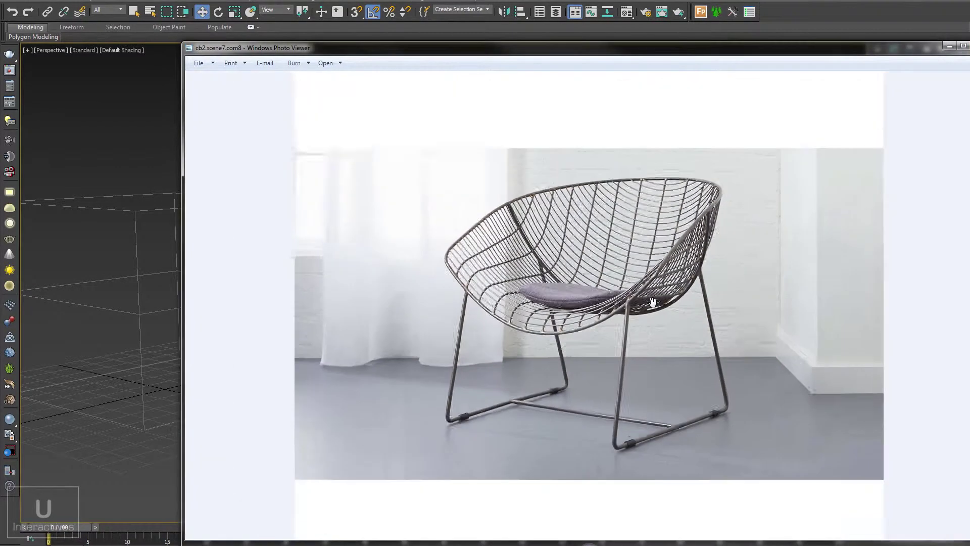
{"action": "scroll", "coordinate": [653, 301], "scroll_direction": "down", "scroll_amount": 1}
{"action": "left_click_drag", "start_coordinate": [179, 39], "coordinate": [485, 180]}
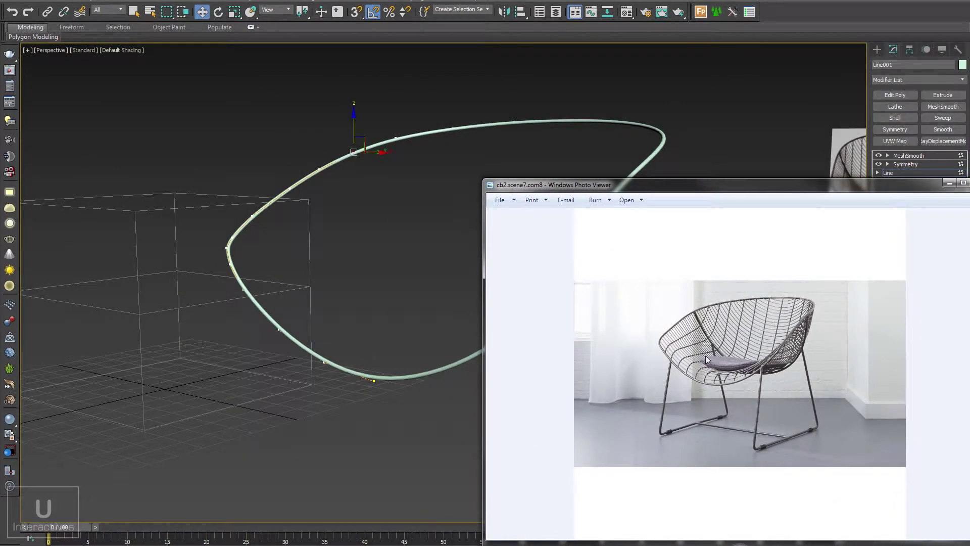
{"action": "scroll", "coordinate": [249, 275], "scroll_direction": "down", "scroll_amount": 3}
{"action": "middle_click_drag", "start_coordinate": [379, 248], "coordinate": [302, 291], "text": "alt"}
{"action": "key", "text": "alt+Tab"}
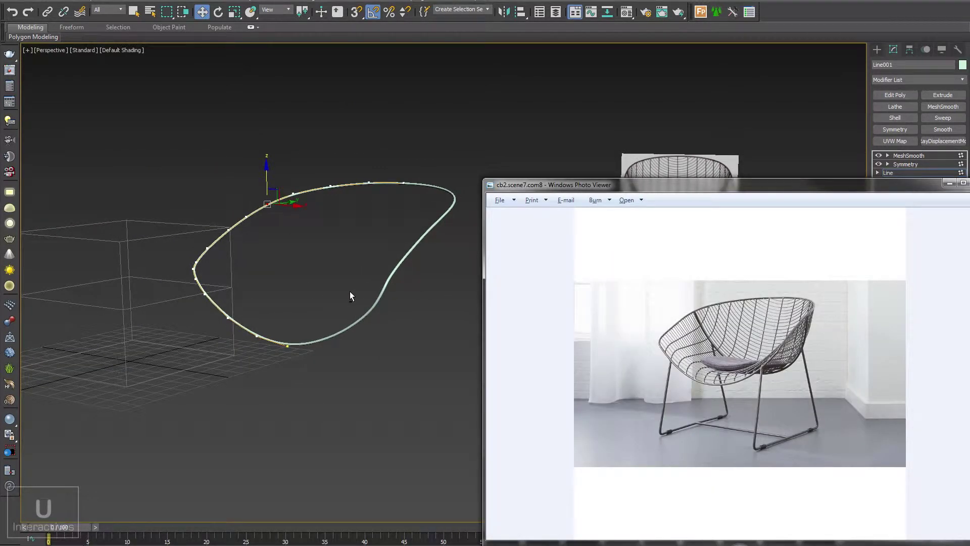
{"action": "key", "text": "alt+Tab"}
{"action": "key", "text": "alt+Tab"}
Step: In the top view, move the vertices along the rim's side and rear shoulder slightly inward
{"action": "key", "text": "f"}
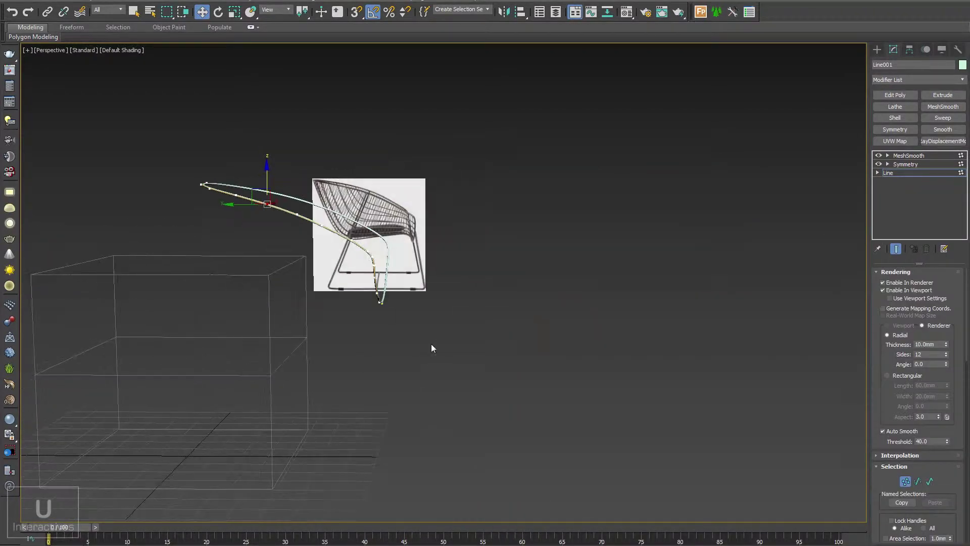
{"action": "scroll", "coordinate": [363, 225], "scroll_direction": "up", "scroll_amount": 2}
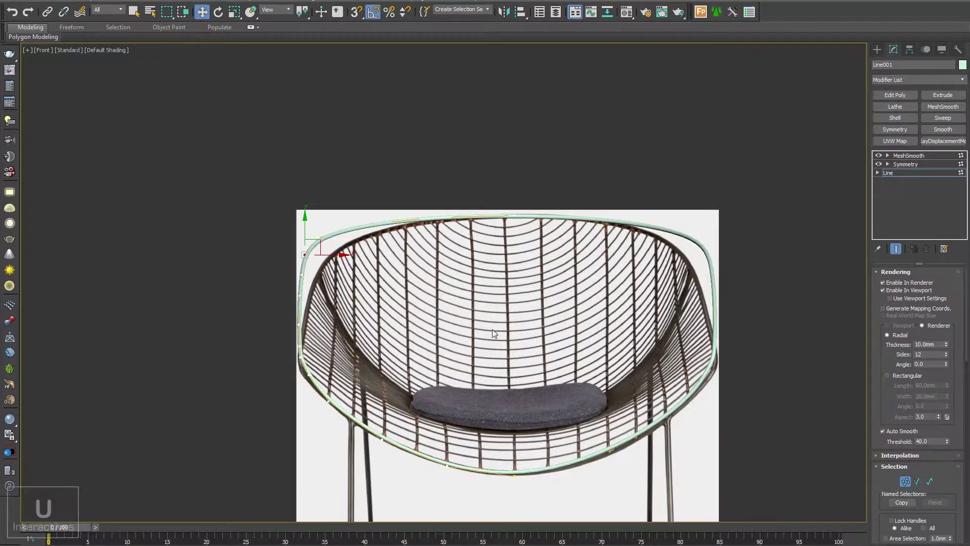
{"action": "middle_click_drag", "start_coordinate": [493, 330], "coordinate": [480, 242]}
{"action": "middle_click_drag", "start_coordinate": [466, 283], "coordinate": [445, 335], "text": "alt"}
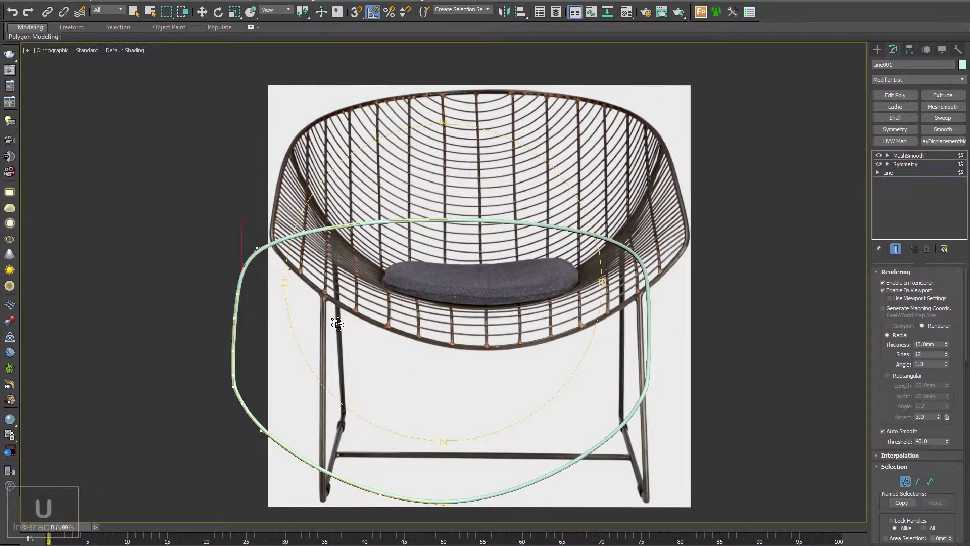
{"action": "key", "text": "t"}
{"action": "key", "text": "w"}
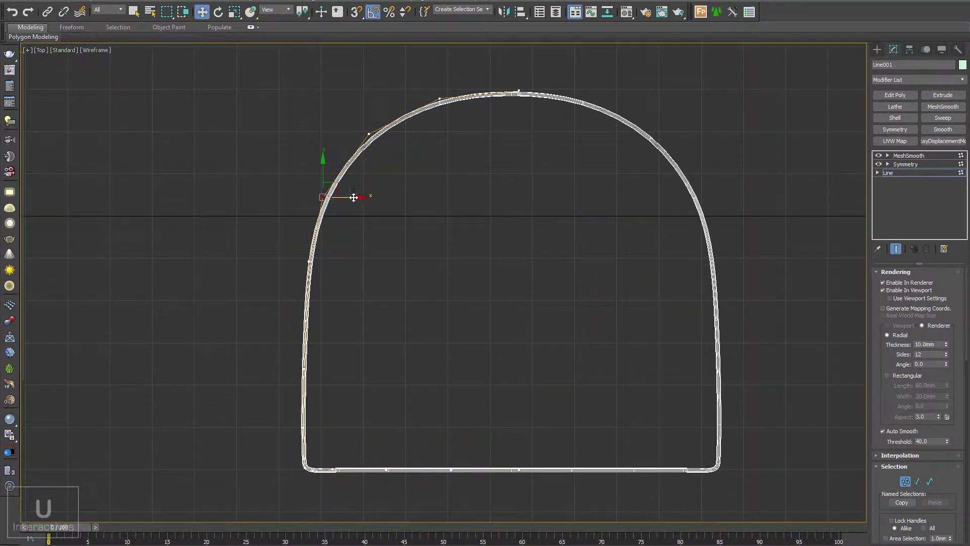
{"action": "left_click_drag", "start_coordinate": [353, 197], "coordinate": [360, 198]}
{"action": "left_click_drag", "start_coordinate": [369, 134], "coordinate": [373, 134]}
{"action": "left_click_drag", "start_coordinate": [308, 262], "coordinate": [322, 264]}
{"action": "left_click_drag", "start_coordinate": [335, 321], "coordinate": [338, 321]}
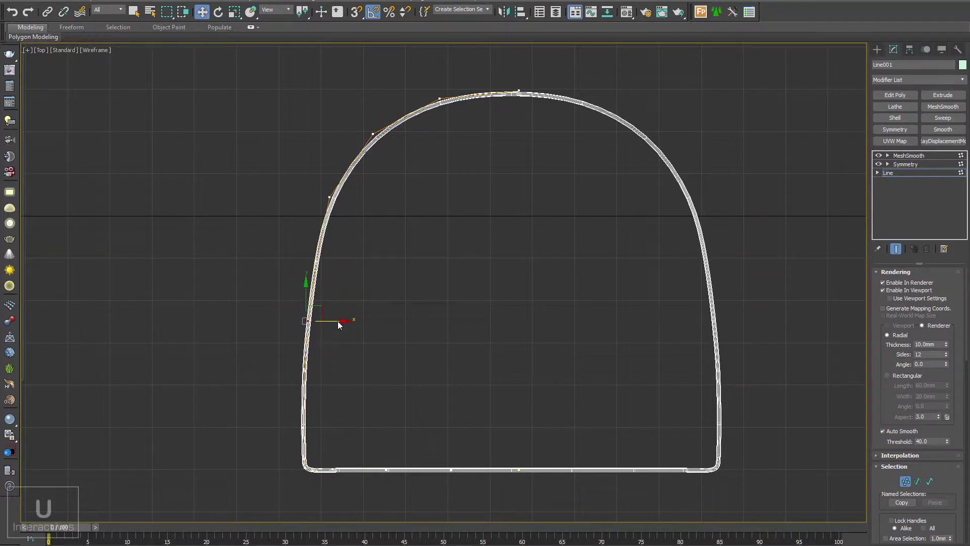
{"action": "left_click", "coordinate": [305, 369]}
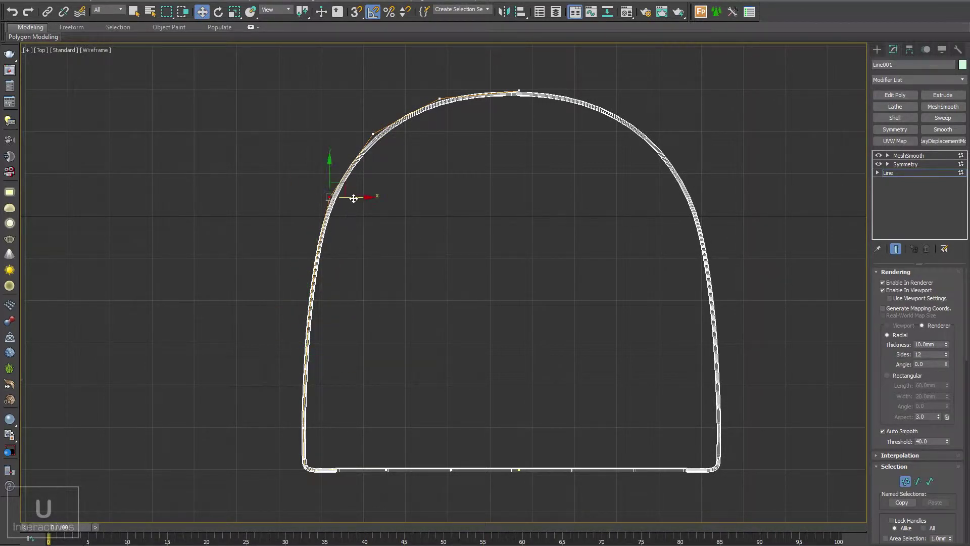
Step: Fine-tune the rear shoulder vertices in the top view to round the transition from side to back
{"action": "left_click_drag", "start_coordinate": [353, 198], "coordinate": [357, 198]}
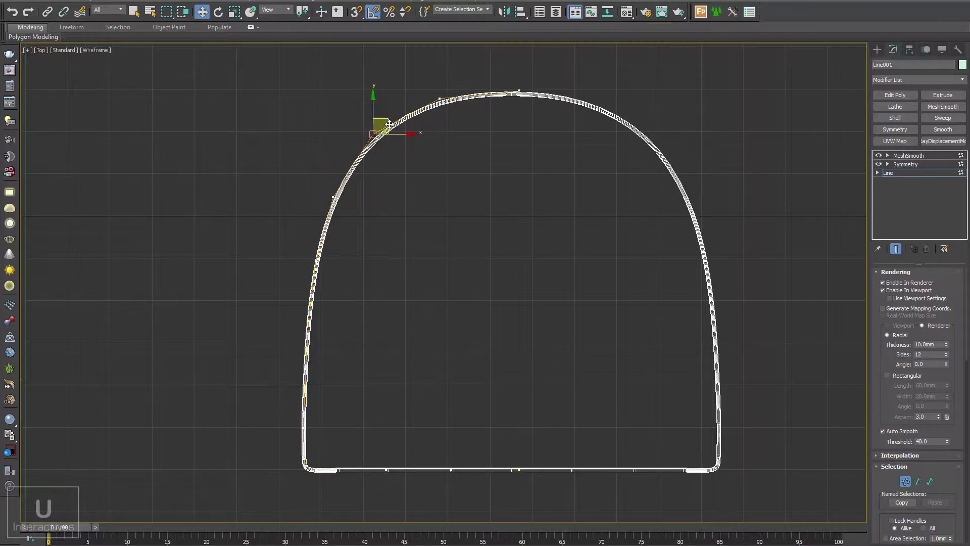
{"action": "left_click_drag", "start_coordinate": [388, 124], "coordinate": [387, 129]}
{"action": "left_click_drag", "start_coordinate": [440, 99], "coordinate": [437, 102]}
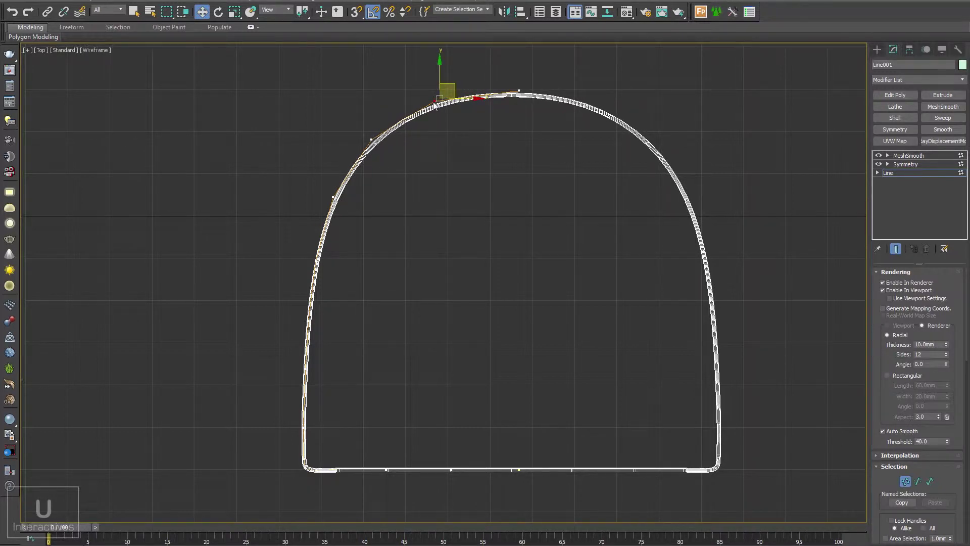
{"action": "left_click", "coordinate": [374, 138]}
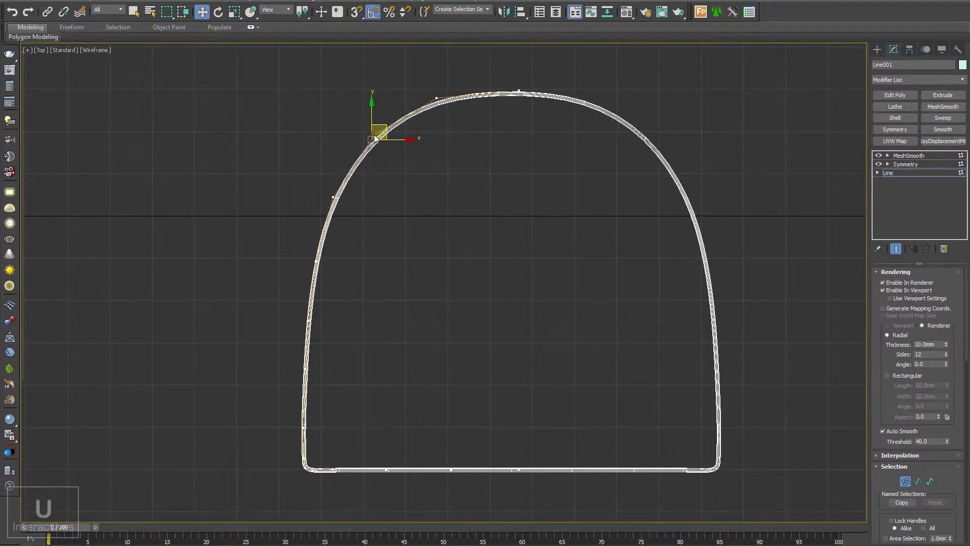
{"action": "left_click_drag", "start_coordinate": [374, 135], "coordinate": [371, 138]}
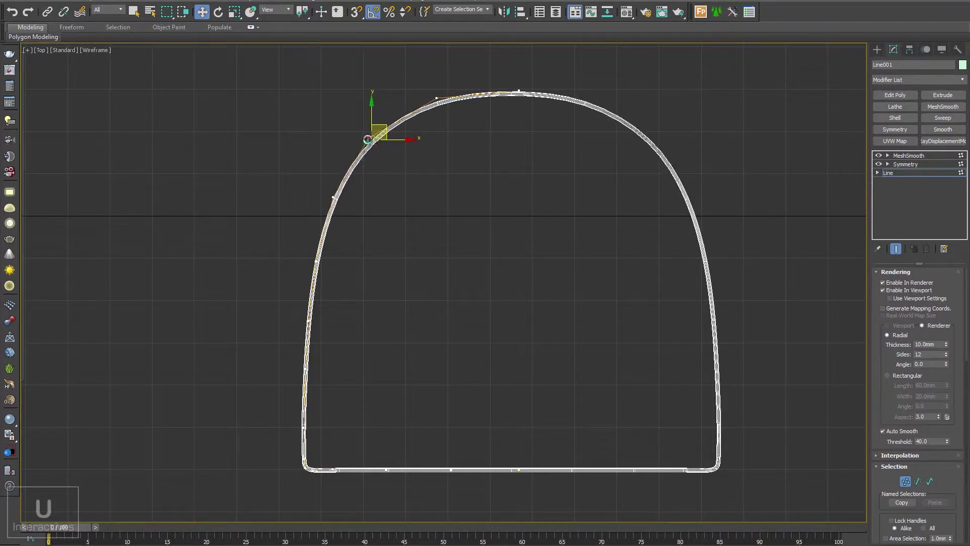
{"action": "left_click", "coordinate": [333, 197]}
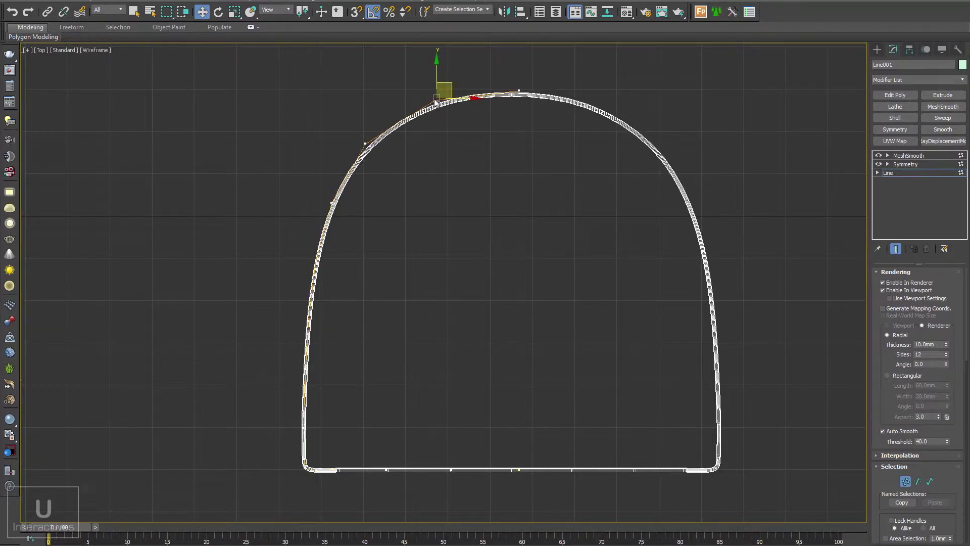
Step: Delete the extra vertex between the rim's side and shoulder and move the two vertices behind it outward
{"action": "left_click", "coordinate": [904, 173]}
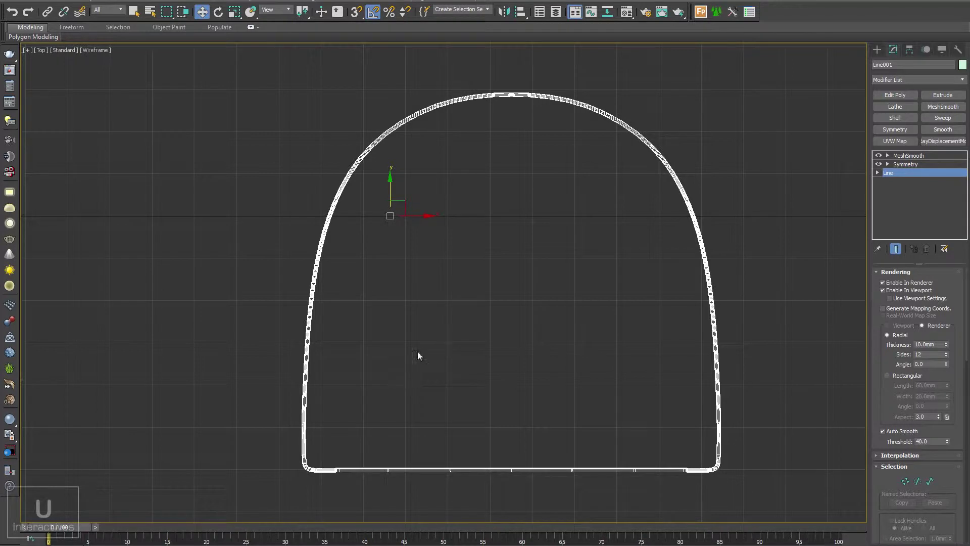
{"action": "key", "text": "1"}
{"action": "key", "text": "Delete"}
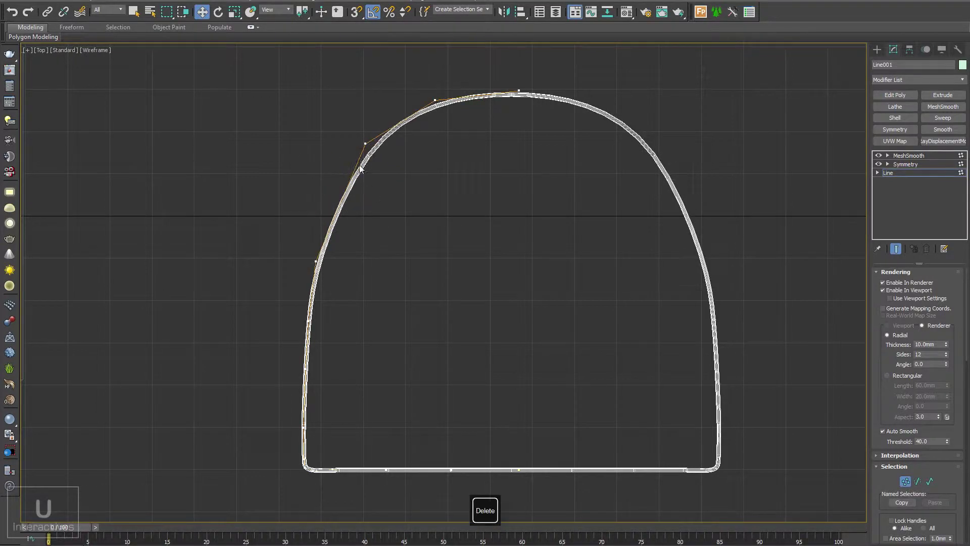
{"action": "left_click_drag", "start_coordinate": [366, 143], "coordinate": [345, 170]}
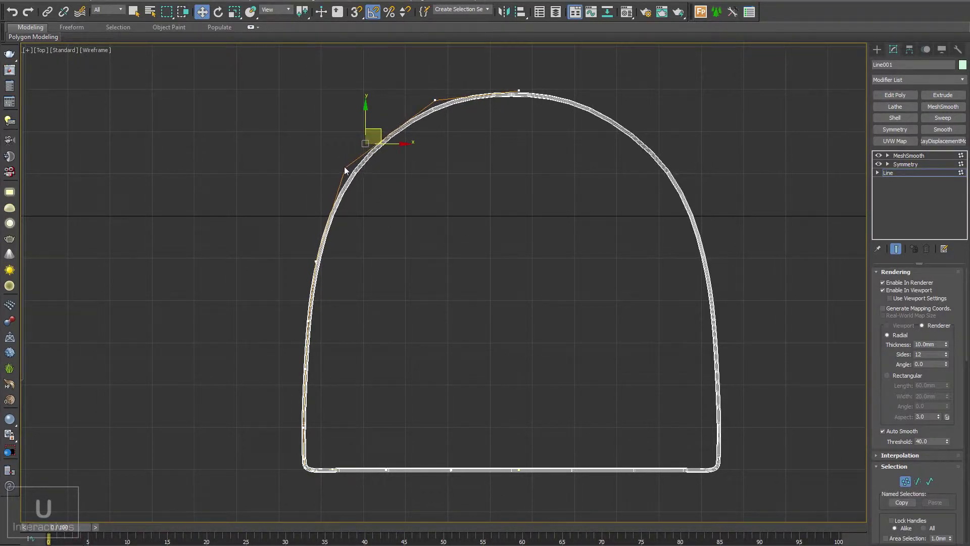
{"action": "left_click_drag", "start_coordinate": [435, 99], "coordinate": [426, 107]}
Step: Reposition the upper side vertices and the shoulder vertex so the rim curves evenly into the back
{"action": "left_click", "coordinate": [315, 262]}
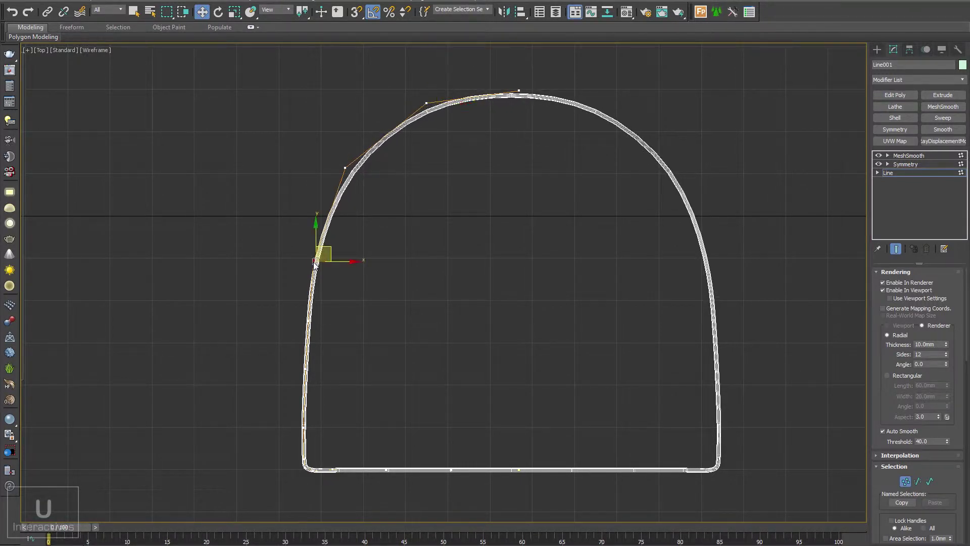
{"action": "left_click_drag", "start_coordinate": [309, 322], "coordinate": [307, 324]}
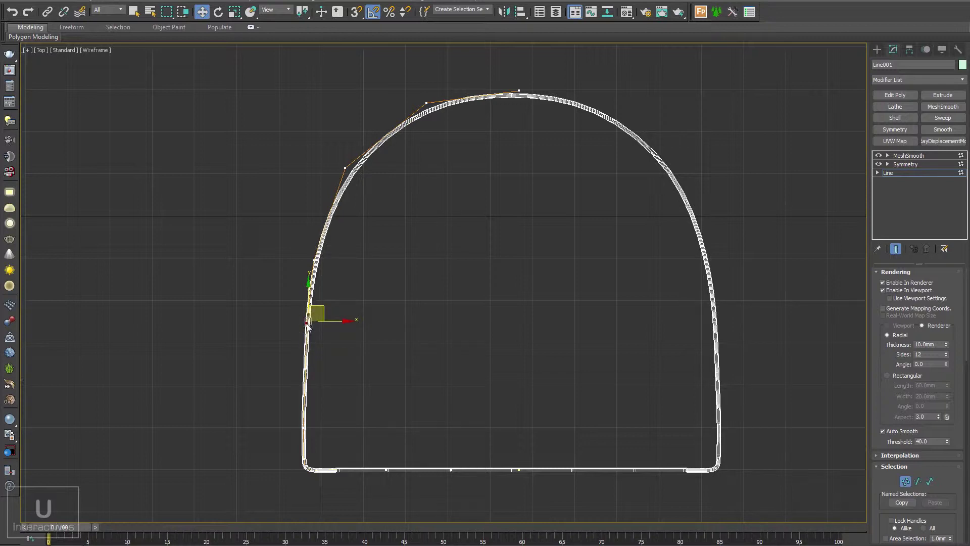
{"action": "left_click", "coordinate": [314, 260]}
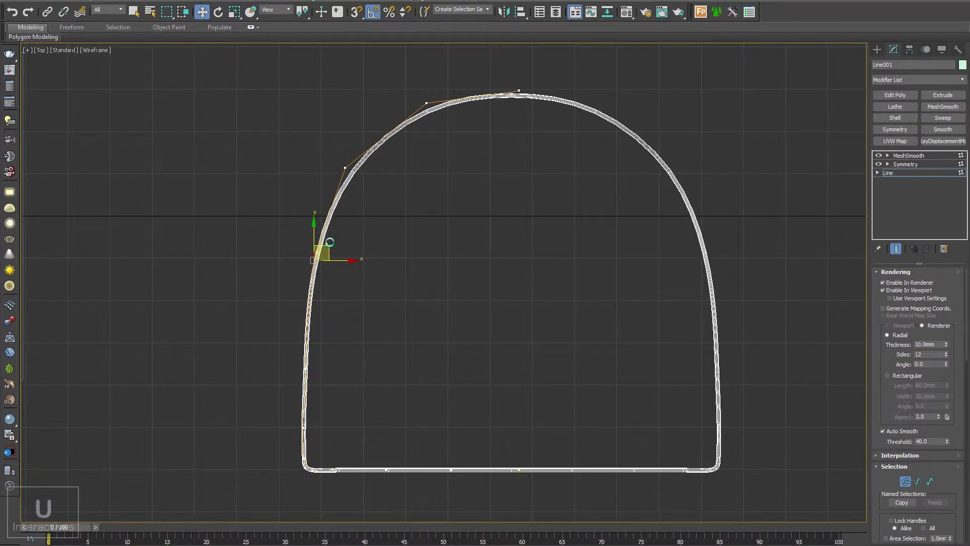
{"action": "left_click", "coordinate": [343, 167]}
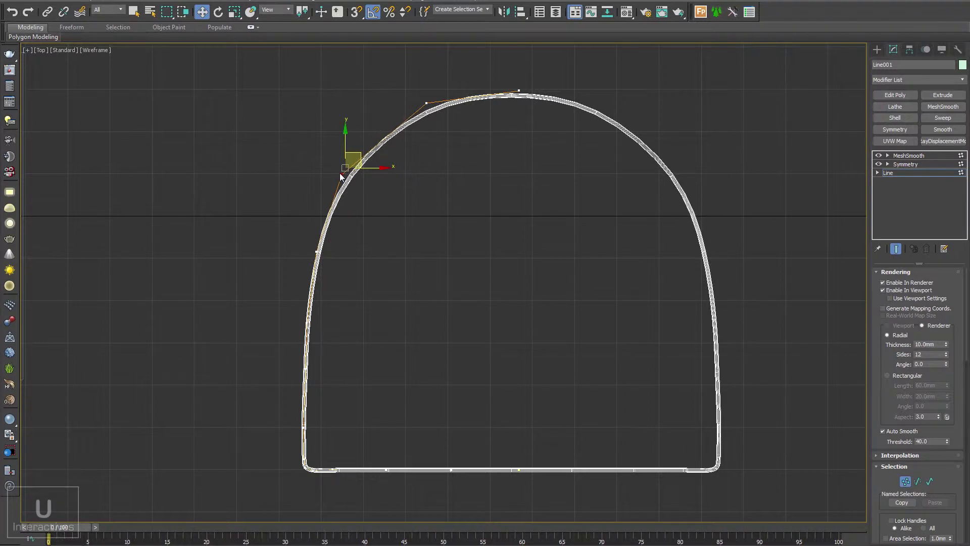
{"action": "left_click_drag", "start_coordinate": [340, 174], "coordinate": [347, 171]}
Step: Examine the reshaped rim in perspective against the angled chair photo and return to the top view
{"action": "key", "text": "f"}
{"action": "key", "text": "p"}
{"action": "mouse_move", "coordinate": [308, 319]}
{"action": "middle_mouse_down", "text": "alt"}
{"action": "mouse_move", "coordinate": [385, 316]}
{"action": "mouse_move", "coordinate": [419, 388]}
{"action": "mouse_move", "coordinate": [498, 320]}
{"action": "mouse_move", "coordinate": [434, 364]}
{"action": "mouse_move", "coordinate": [416, 399]}
{"action": "mouse_move", "coordinate": [448, 362]}
{"action": "middle_mouse_up", "text": "alt"}
{"action": "key", "text": "alt+Tab"}
{"action": "key", "text": "alt+Tab"}
{"action": "key", "text": "t"}
{"action": "scroll", "coordinate": [511, 333], "scroll_direction": "down", "scroll_amount": 2}
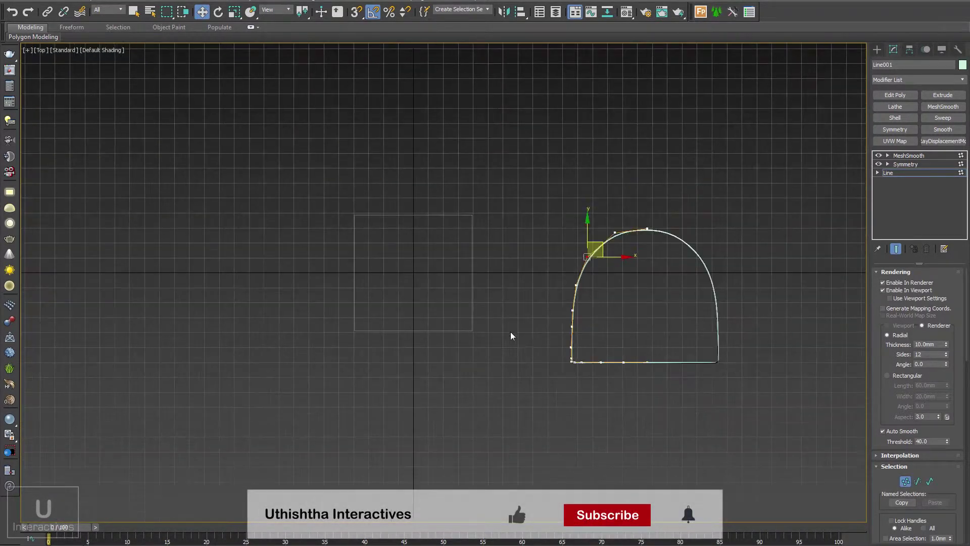
{"action": "left_click", "coordinate": [906, 174]}
{"action": "left_click_drag", "start_coordinate": [568, 270], "coordinate": [337, 239]}
{"action": "key", "text": "ctrl+z"}
Step: In the left view, resume vertex editing and adjust the rim's sloping side against the side photo
{"action": "key", "text": "p"}
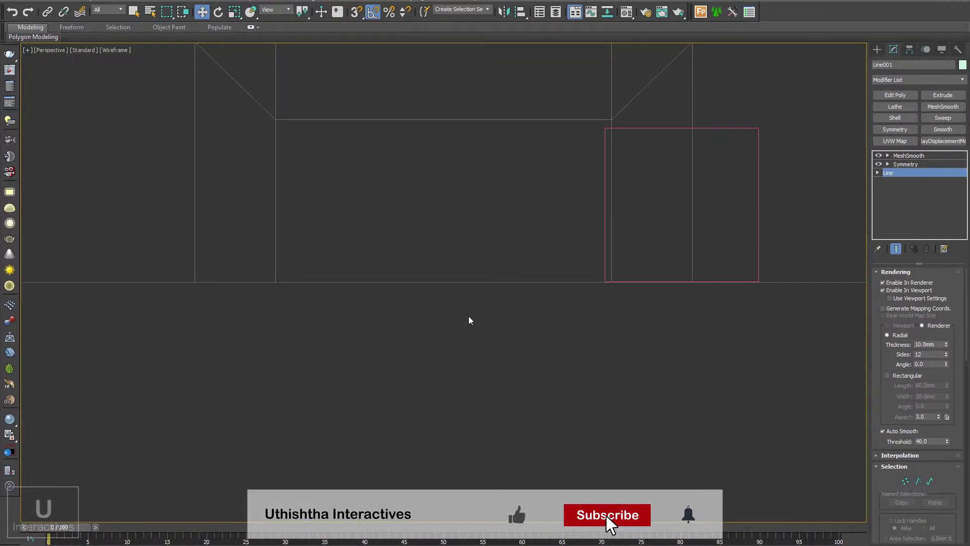
{"action": "middle_click_drag", "start_coordinate": [380, 348], "coordinate": [498, 331], "text": "alt"}
{"action": "key", "text": "f"}
{"action": "key", "text": "t"}
{"action": "key", "text": "l"}
{"action": "scroll", "coordinate": [510, 332], "scroll_direction": "up", "scroll_amount": 5}
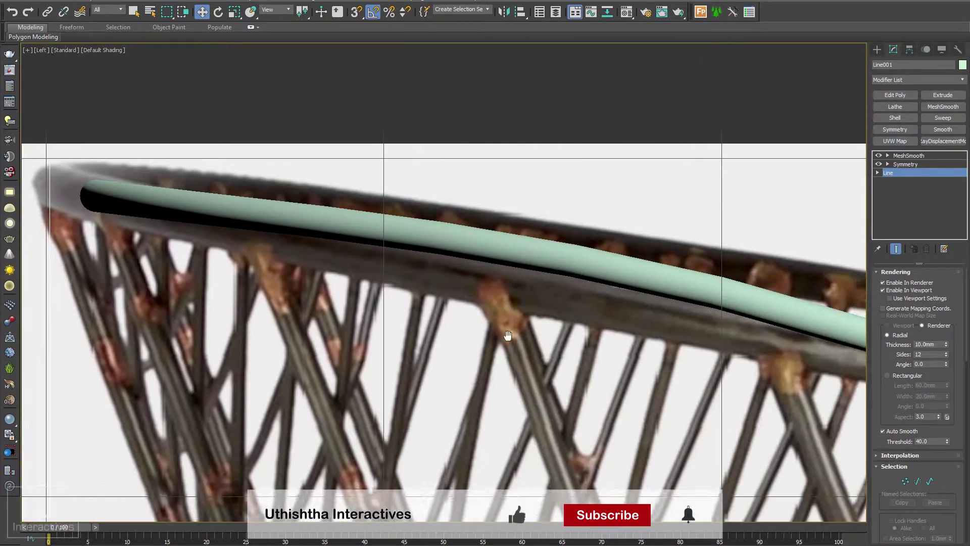
{"action": "scroll", "coordinate": [486, 283], "scroll_direction": "down", "scroll_amount": 8}
{"action": "scroll", "coordinate": [758, 417], "scroll_direction": "up", "scroll_amount": 2}
{"action": "key", "text": "1"}
{"action": "middle_click_drag", "start_coordinate": [775, 358], "coordinate": [601, 337]}
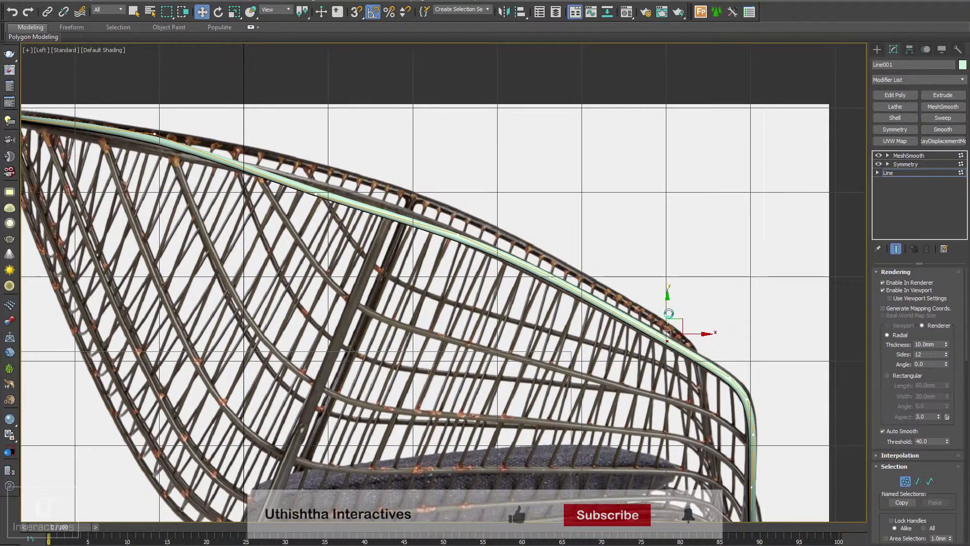
{"action": "scroll", "coordinate": [385, 258], "scroll_direction": "up", "scroll_amount": 2}
{"action": "left_click_drag", "start_coordinate": [369, 197], "coordinate": [382, 184]}
Step: Move the two vertices on the rim's upper slope onto the tube in the side photo
{"action": "middle_click_drag", "start_coordinate": [227, 166], "coordinate": [455, 207]}
{"action": "left_click", "coordinate": [371, 181]}
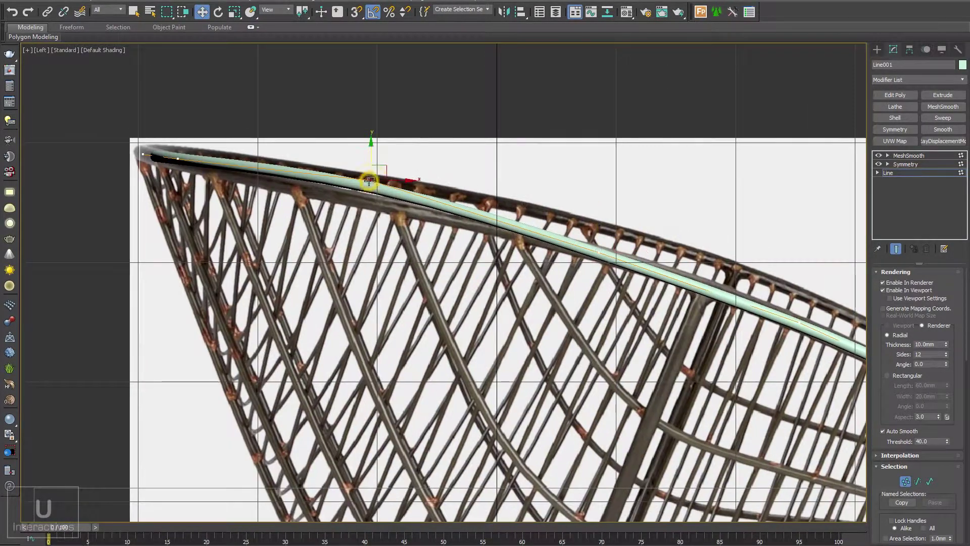
{"action": "left_click_drag", "start_coordinate": [371, 171], "coordinate": [372, 195]}
{"action": "middle_click_drag", "start_coordinate": [601, 254], "coordinate": [499, 215]}
{"action": "left_click_drag", "start_coordinate": [500, 215], "coordinate": [499, 208]}
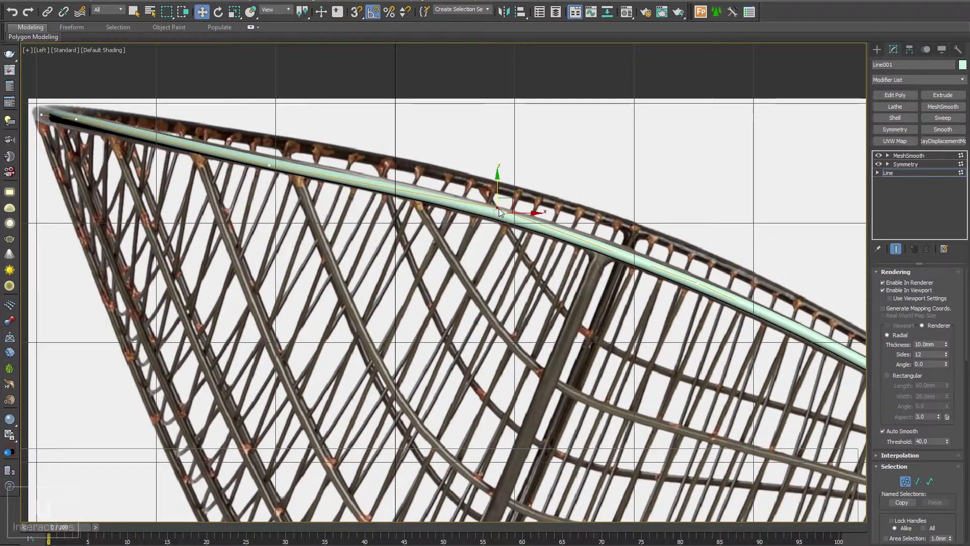
Step: Nudge the remaining vertices along the rim's slope upward to follow the tube in the side photo
{"action": "middle_click_drag", "start_coordinate": [698, 284], "coordinate": [613, 252]}
{"action": "left_click_drag", "start_coordinate": [614, 251], "coordinate": [613, 249]}
{"action": "middle_click_drag", "start_coordinate": [707, 339], "coordinate": [612, 279]}
{"action": "scroll", "coordinate": [612, 279], "scroll_direction": "down", "scroll_amount": 2}
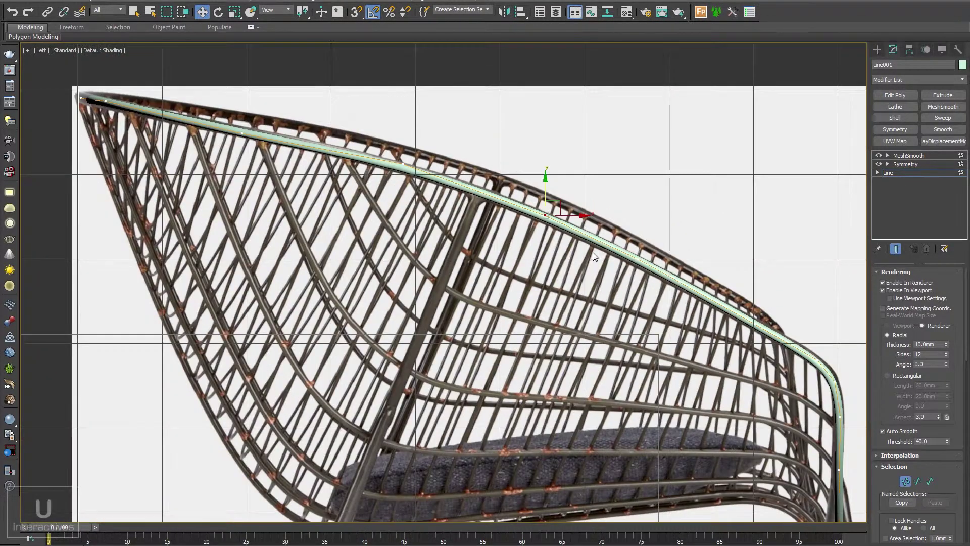
{"action": "left_click_drag", "start_coordinate": [639, 263], "coordinate": [639, 260]}
{"action": "middle_click_drag", "start_coordinate": [290, 160], "coordinate": [353, 194]}
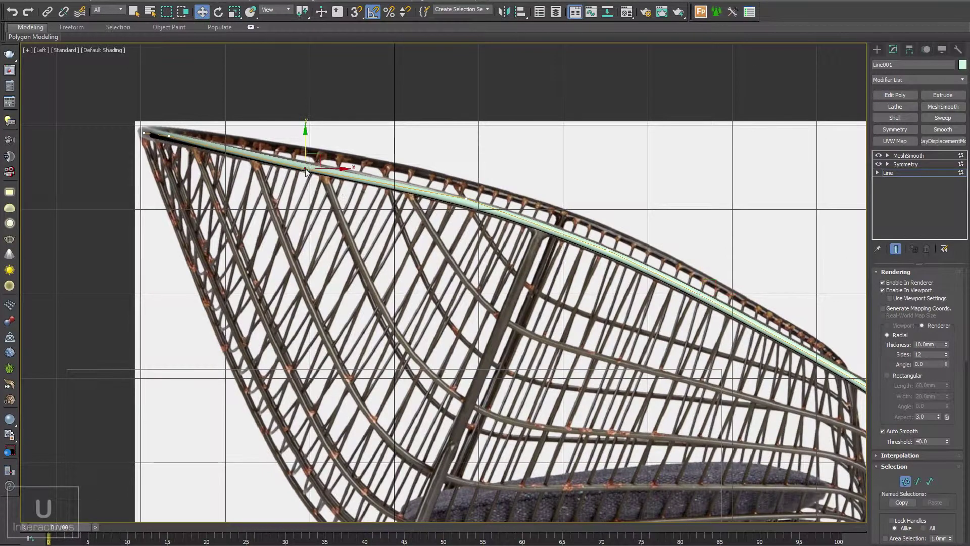
{"action": "left_click_drag", "start_coordinate": [305, 169], "coordinate": [305, 167]}
{"action": "middle_click_drag", "start_coordinate": [144, 131], "coordinate": [407, 211]}
{"action": "scroll", "coordinate": [408, 210], "scroll_direction": "up", "scroll_amount": 4}
{"action": "left_click", "coordinate": [406, 217]}
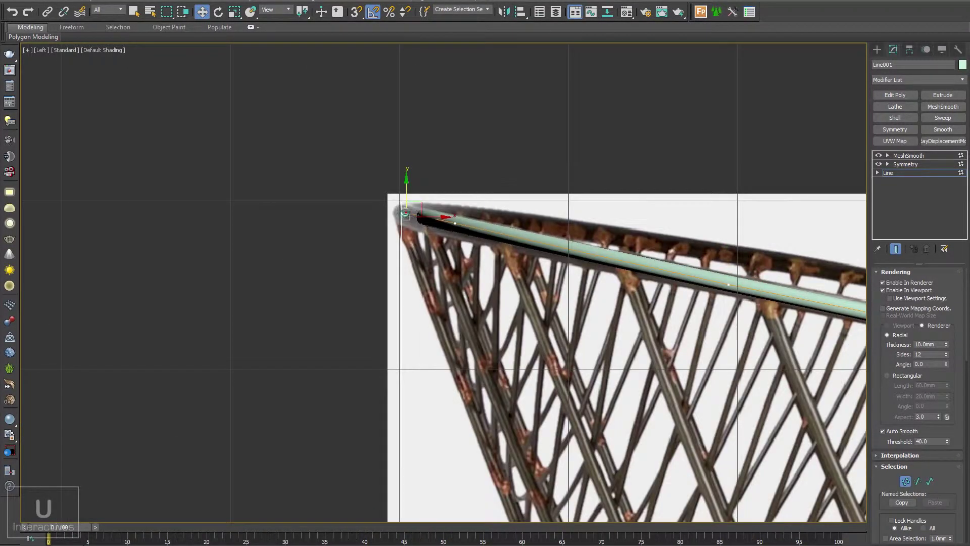
{"action": "key", "text": "ctrl+z"}
{"action": "scroll", "coordinate": [408, 216], "scroll_direction": "down", "scroll_amount": 3}
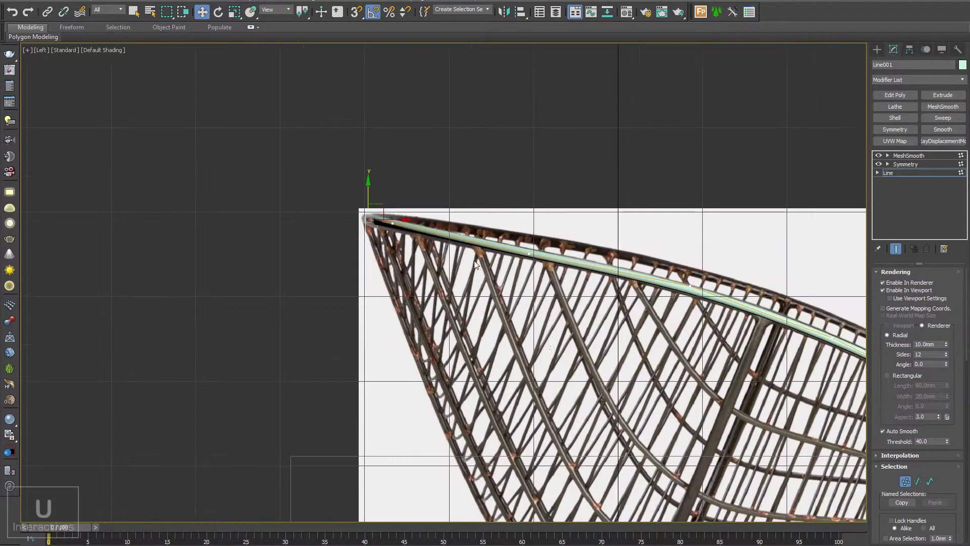
Step: Leave vertex editing and examine the rim's overall shape from the front and in perspective
{"action": "middle_click_drag", "start_coordinate": [546, 342], "coordinate": [237, 224]}
{"action": "middle_click_drag", "start_coordinate": [587, 348], "coordinate": [570, 344]}
{"action": "key", "text": "f"}
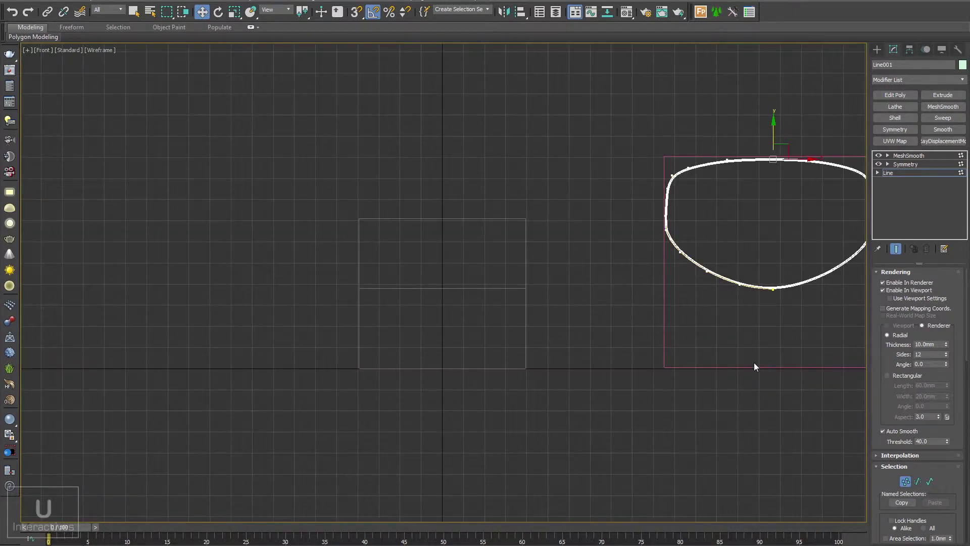
{"action": "key", "text": "p"}
{"action": "middle_click_drag", "start_coordinate": [754, 362], "coordinate": [480, 415]}
{"action": "left_click", "coordinate": [891, 173]}
{"action": "key", "text": "F3"}
{"action": "key", "text": "F3"}
{"action": "mouse_move", "coordinate": [698, 284]}
{"action": "middle_mouse_down", "text": "alt"}
{"action": "mouse_move", "coordinate": [616, 371]}
{"action": "mouse_move", "coordinate": [587, 384]}
{"action": "mouse_move", "coordinate": [632, 444]}
{"action": "mouse_move", "coordinate": [634, 394]}
{"action": "middle_mouse_up", "text": "alt"}
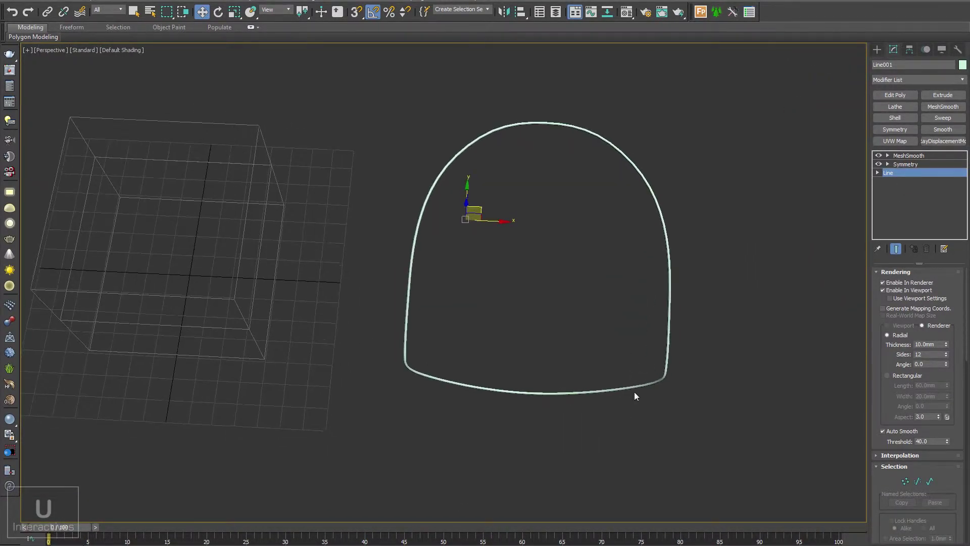
Step: In the top view, move the side and rear shoulder vertices to even out the back curve, then leave vertex editing
{"action": "key", "text": "t"}
{"action": "scroll", "coordinate": [468, 264], "scroll_direction": "up", "scroll_amount": 3}
{"action": "key", "text": "1"}
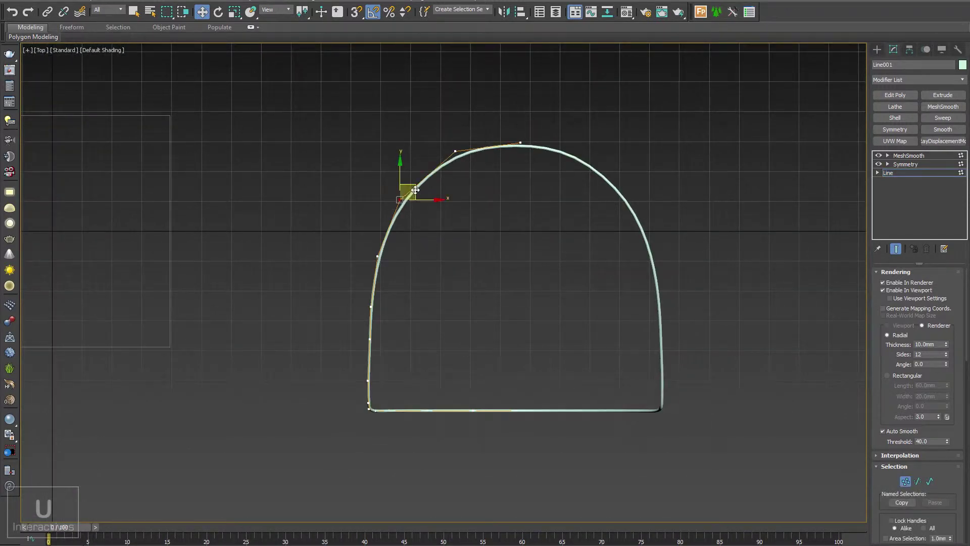
{"action": "left_click", "coordinate": [370, 307]}
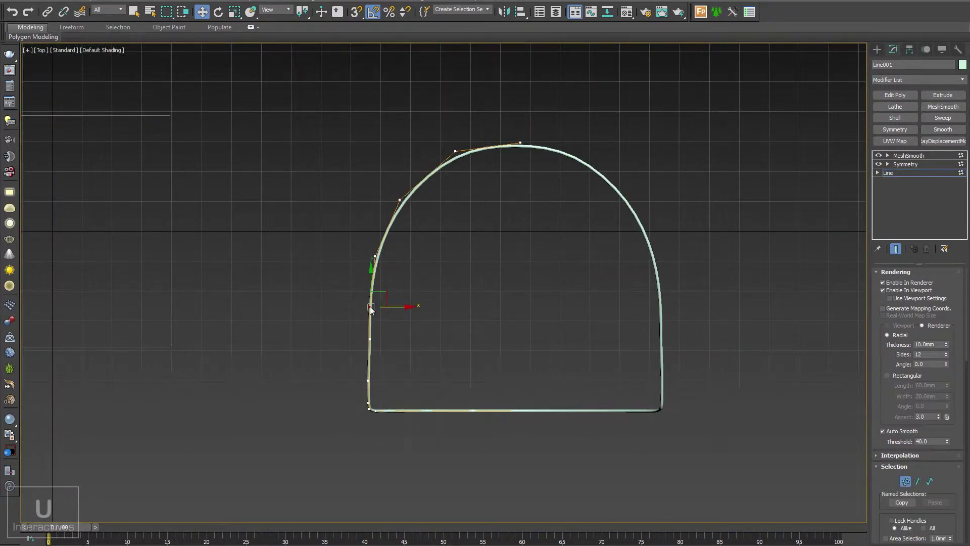
{"action": "left_click", "coordinate": [399, 200]}
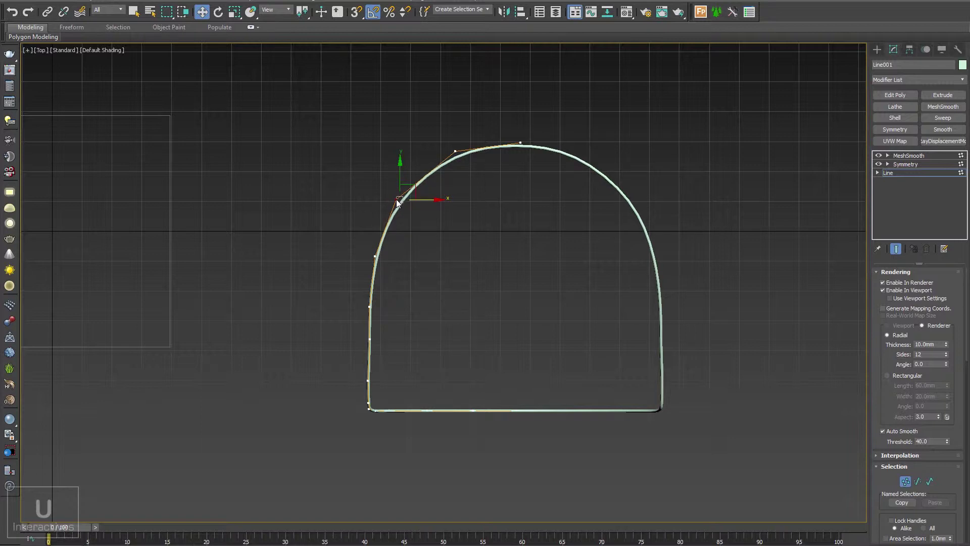
{"action": "left_click", "coordinate": [455, 150]}
{"action": "left_click_drag", "start_coordinate": [477, 152], "coordinate": [483, 155]}
{"action": "left_click_drag", "start_coordinate": [466, 140], "coordinate": [461, 144]}
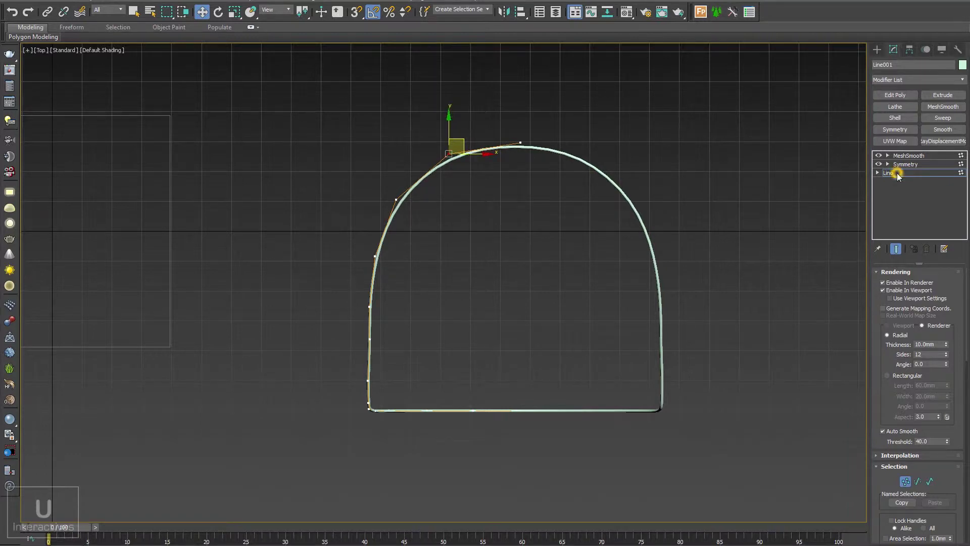
{"action": "left_click", "coordinate": [896, 173]}
Step: Examine the rim's vertices against the side photo and its curvature from several angles in perspective
{"action": "key", "text": "l"}
{"action": "middle_click_drag", "start_coordinate": [123, 111], "coordinate": [421, 206]}
{"action": "scroll", "coordinate": [421, 207], "scroll_direction": "up", "scroll_amount": 2}
{"action": "key", "text": "1"}
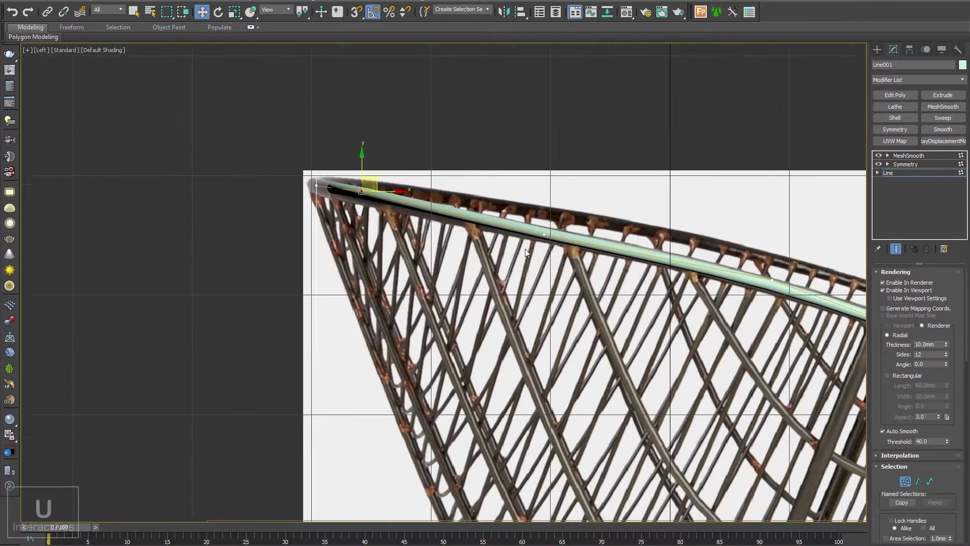
{"action": "scroll", "coordinate": [363, 167], "scroll_direction": "down", "scroll_amount": 6}
{"action": "key", "text": "p"}
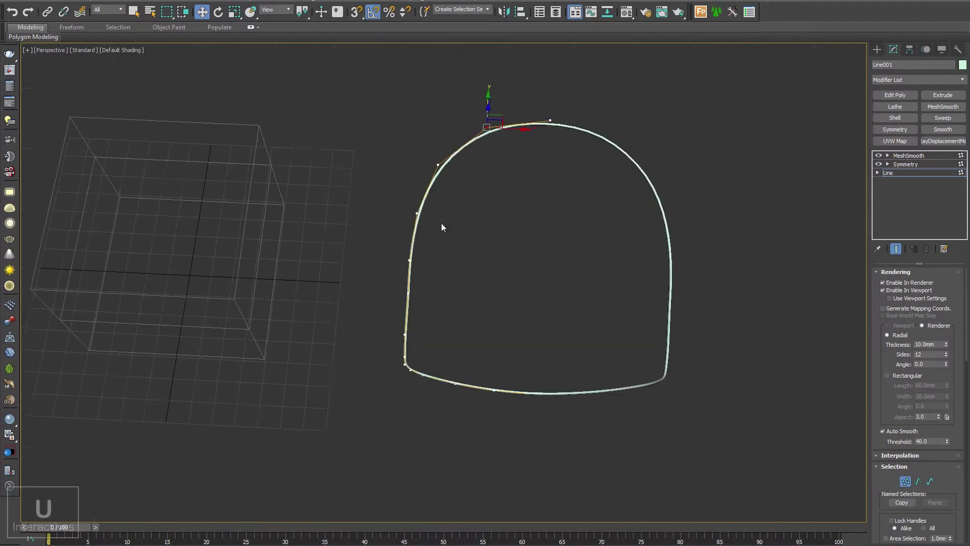
{"action": "middle_click_drag", "start_coordinate": [441, 223], "coordinate": [485, 253], "text": "alt"}
{"action": "scroll", "coordinate": [542, 296], "scroll_direction": "up", "scroll_amount": 4}
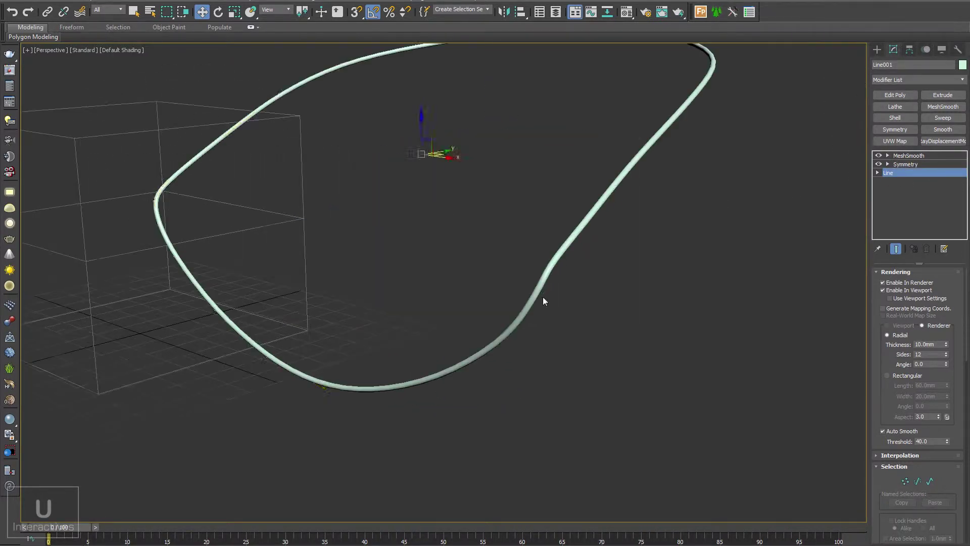
{"action": "middle_click_drag", "start_coordinate": [343, 382], "coordinate": [560, 362], "text": "alt"}
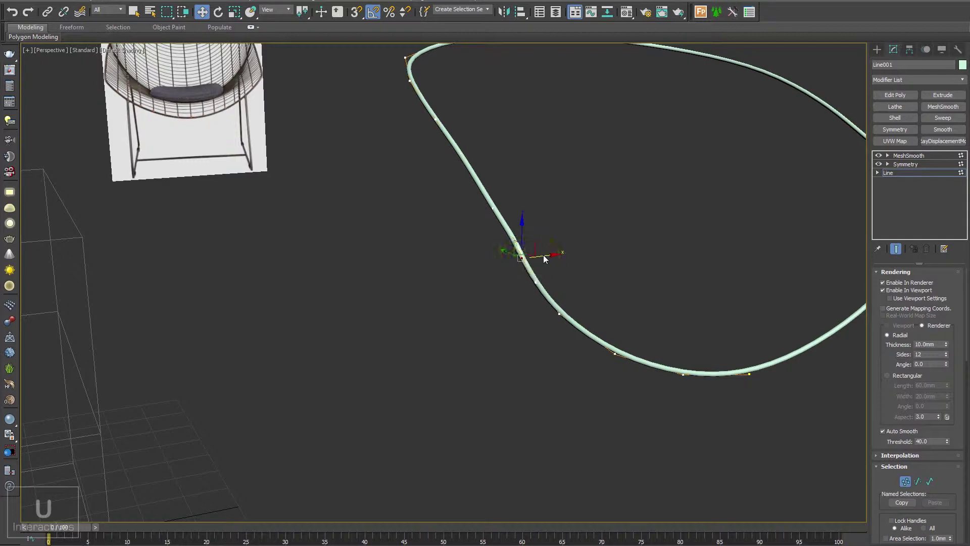
{"action": "middle_click_drag", "start_coordinate": [562, 300], "coordinate": [393, 316], "text": "alt"}
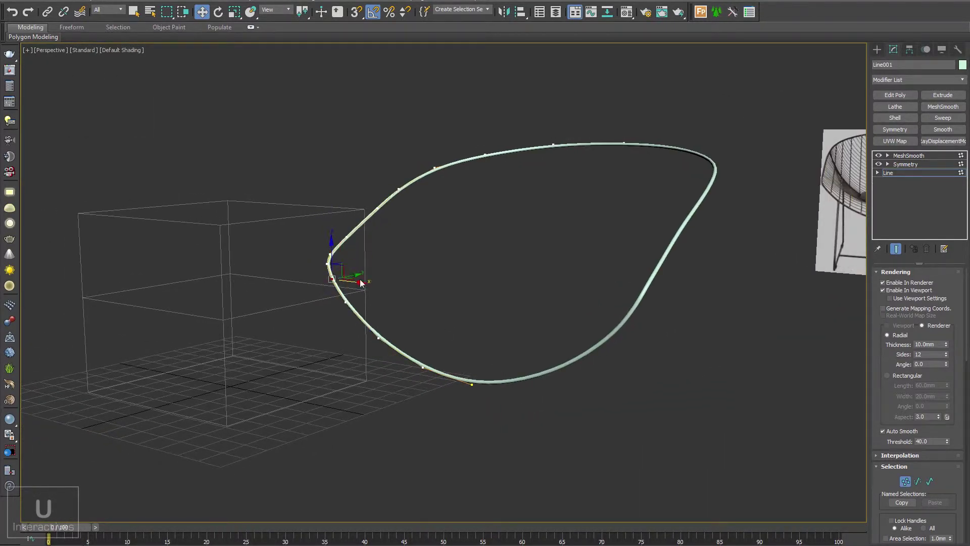
Step: Select the vertex beside the rim's front corner, enlarge the transform gizmo, and leave vertex editing
{"action": "left_click", "coordinate": [348, 303]}
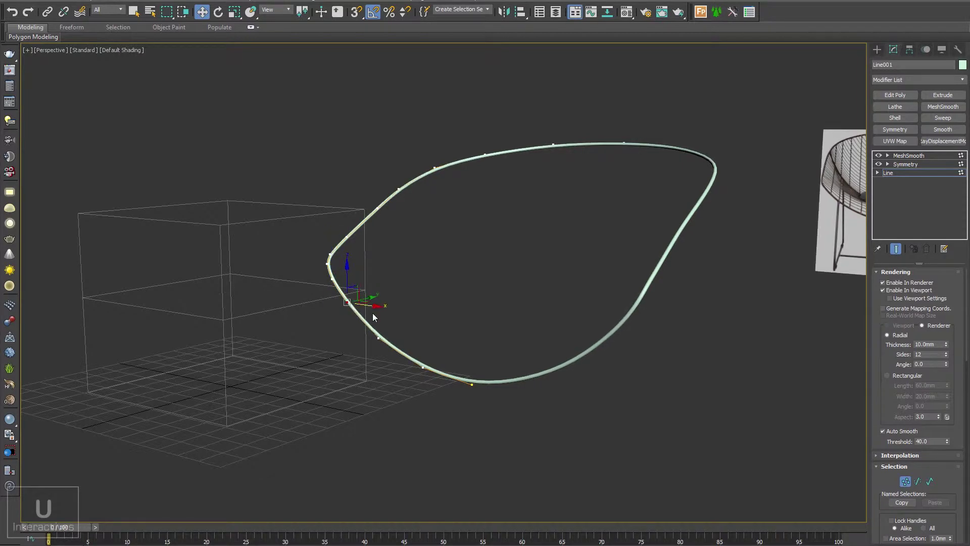
{"action": "key", "text": "equal"}
{"action": "key", "text": "equal"}
{"action": "key", "text": "equal"}
{"action": "key", "text": "equal"}
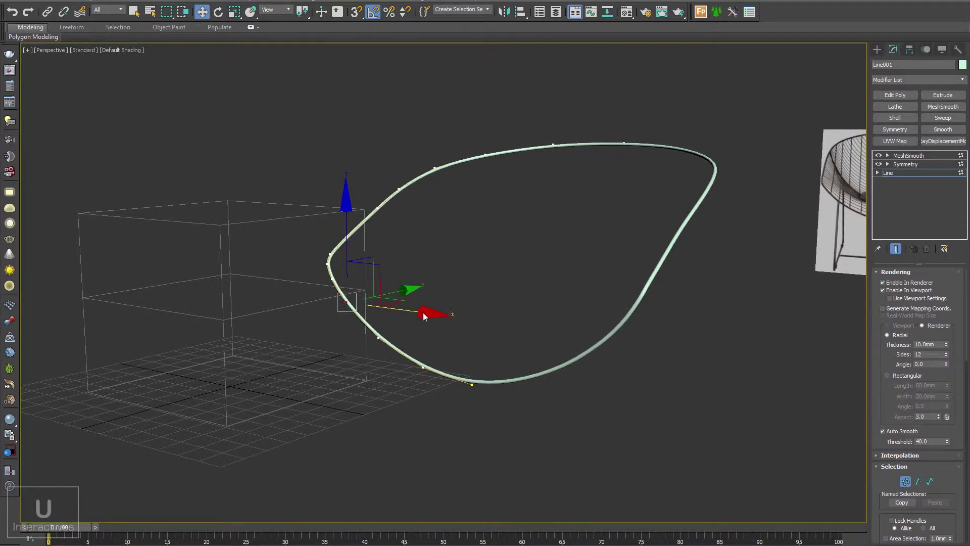
{"action": "middle_click_drag", "start_coordinate": [435, 392], "coordinate": [453, 398], "text": "alt"}
{"action": "left_click", "coordinate": [900, 173]}
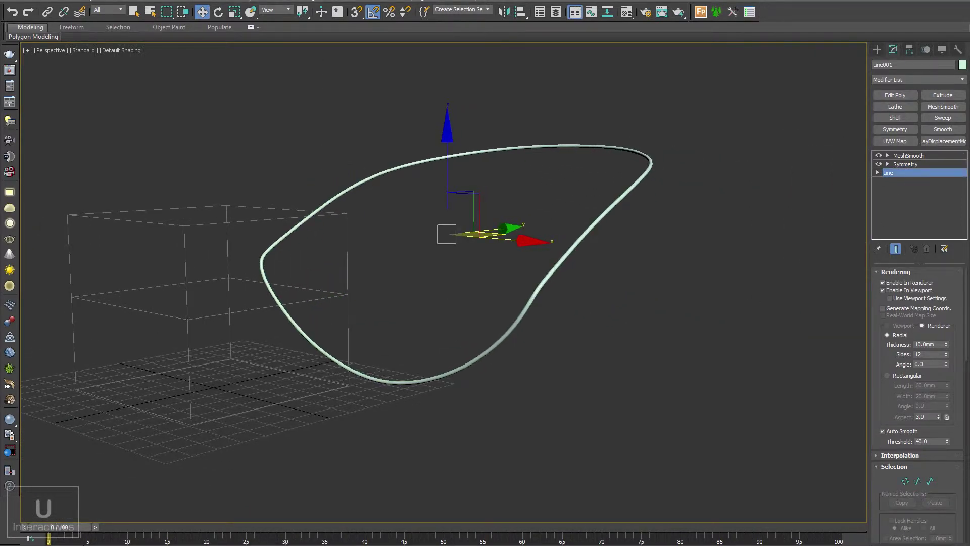
Step: Switch to Windows Photo Viewer, compare the rim with the perspective chair photo, and minimise the viewer
{"action": "key", "text": "alt+Tab"}
{"action": "scroll", "coordinate": [714, 382], "scroll_direction": "up", "scroll_amount": 3}
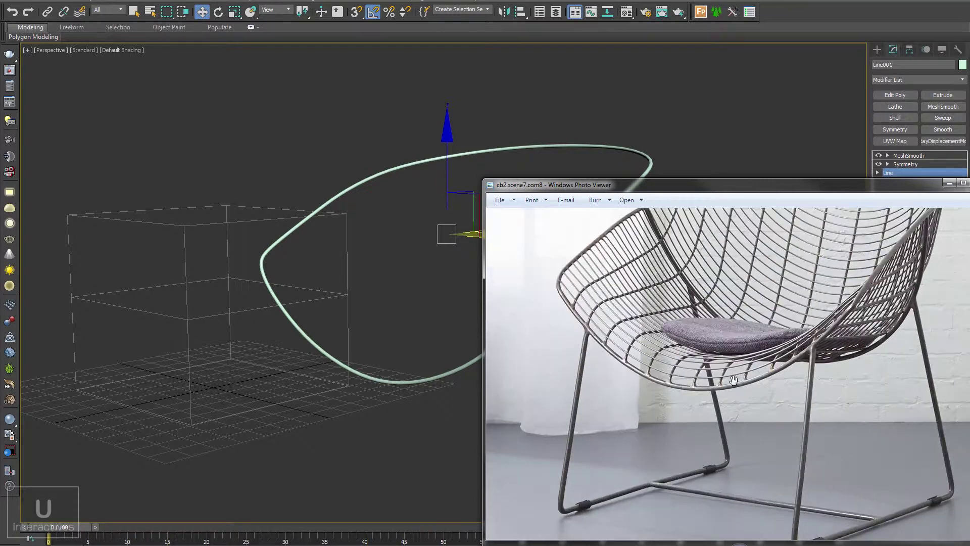
{"action": "left_click_drag", "start_coordinate": [808, 188], "coordinate": [621, 200]}
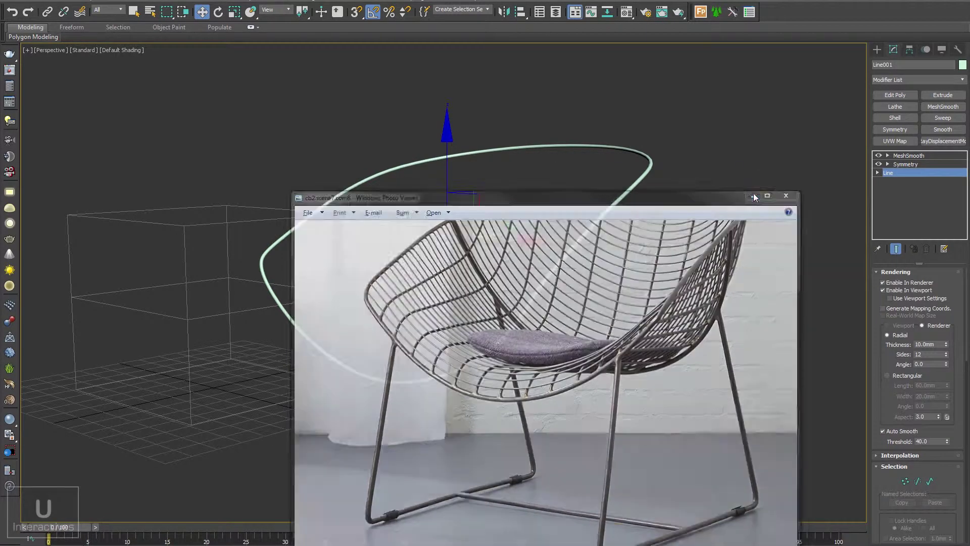
{"action": "left_click", "coordinate": [757, 194]}
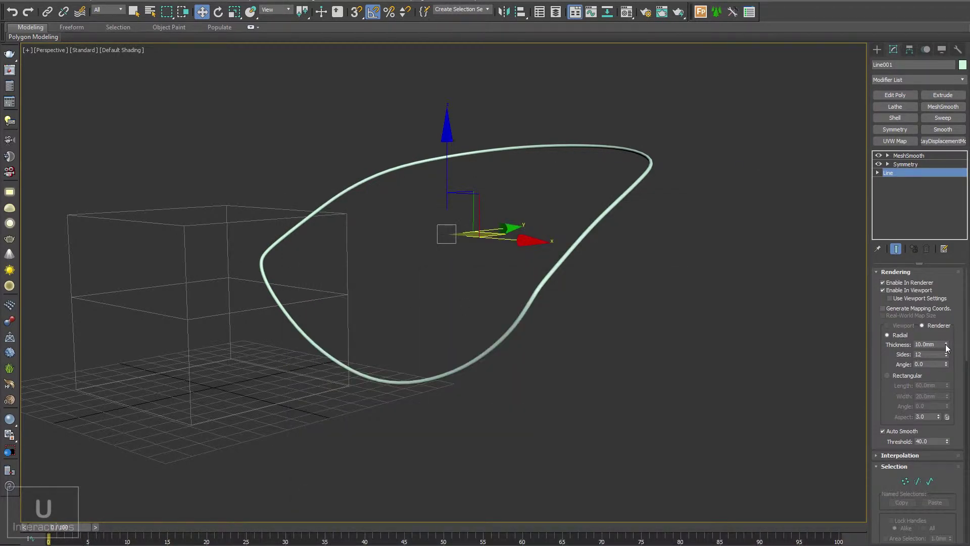
Step: Set the rim's render thickness to 12.8 mm and return to its MeshSmooth result
{"action": "left_click_drag", "start_coordinate": [947, 347], "coordinate": [950, 332]}
{"action": "left_click", "coordinate": [908, 155]}
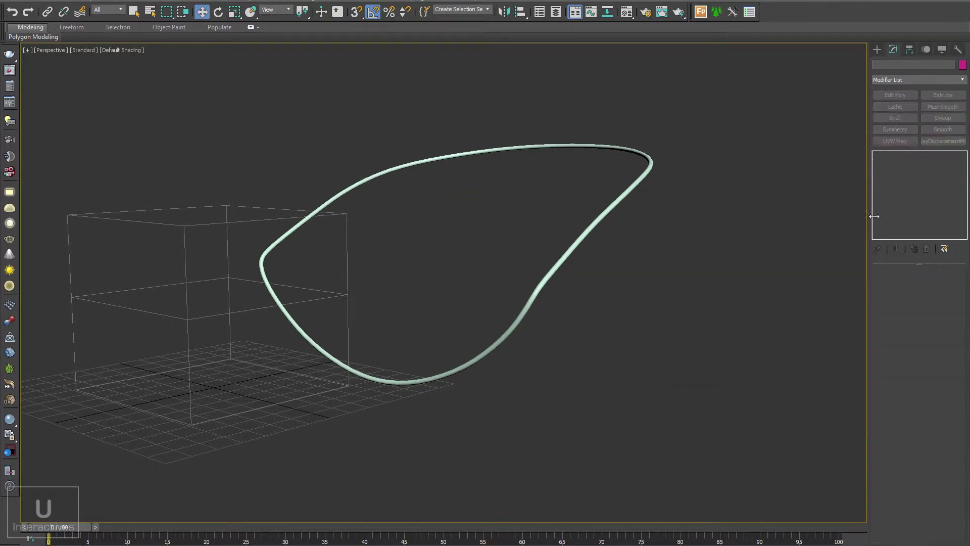
{"action": "middle_click_drag", "start_coordinate": [631, 238], "coordinate": [819, 198], "text": "alt"}
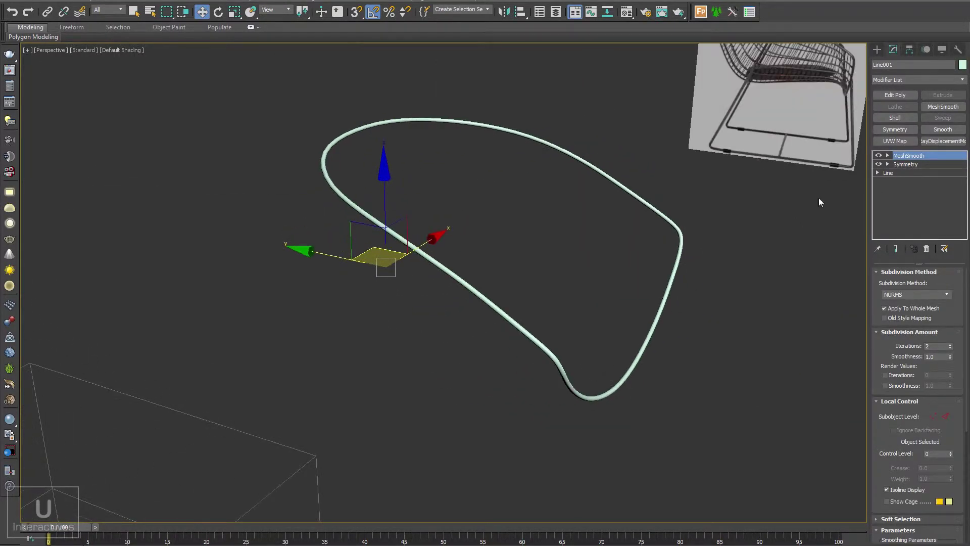
Step: Change the rim's object colour to dark grey and save the scene
{"action": "left_click", "coordinate": [962, 64]}
{"action": "left_click", "coordinate": [514, 299]}
{"action": "left_click", "coordinate": [503, 407]}
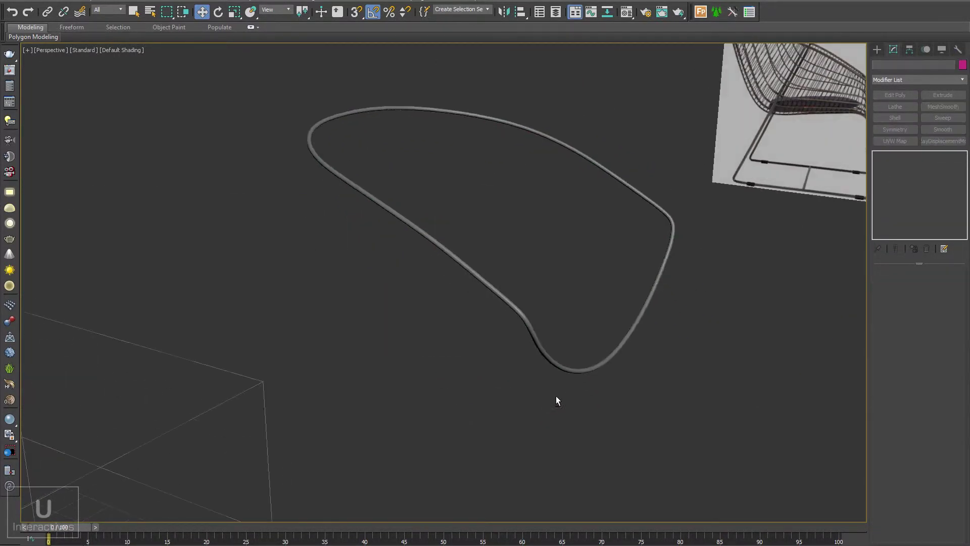
{"action": "key", "text": "ctrl+s"}
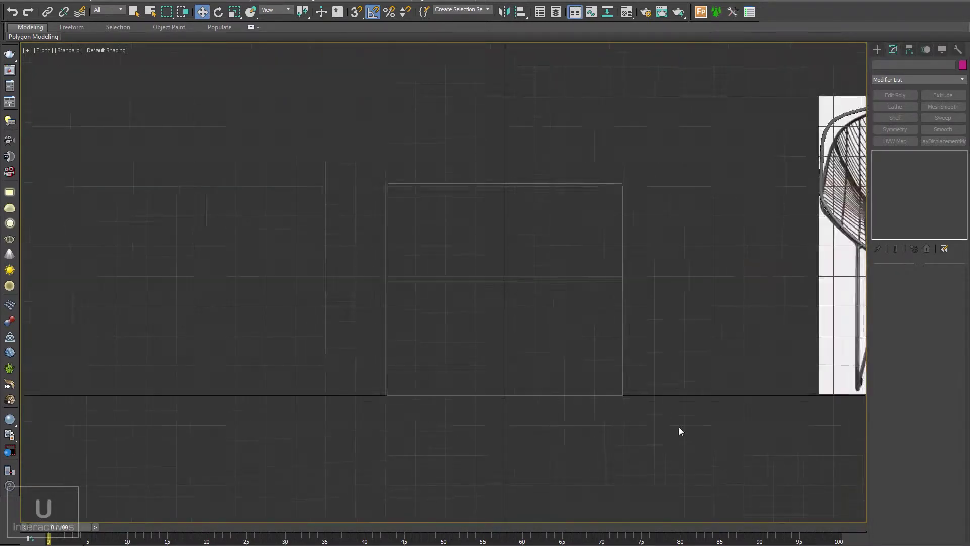
Step: Examine the chair's support frame in the front and side reference photos
{"action": "middle_click_drag", "start_coordinate": [678, 426], "coordinate": [345, 419]}
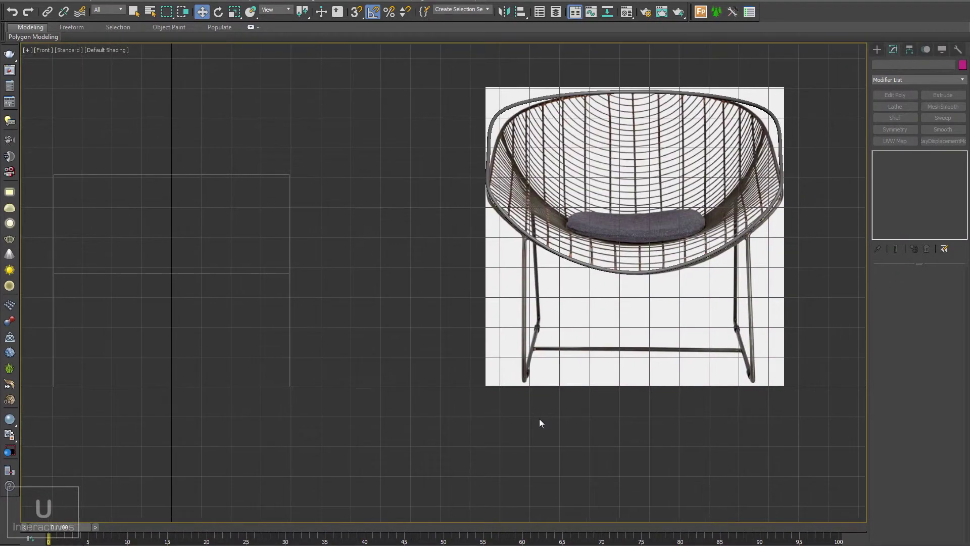
{"action": "key", "text": "l"}
{"action": "scroll", "coordinate": [538, 419], "scroll_direction": "up", "scroll_amount": 3}
{"action": "middle_click_drag", "start_coordinate": [510, 444], "coordinate": [531, 230]}
{"action": "scroll", "coordinate": [513, 368], "scroll_direction": "down", "scroll_amount": 3}
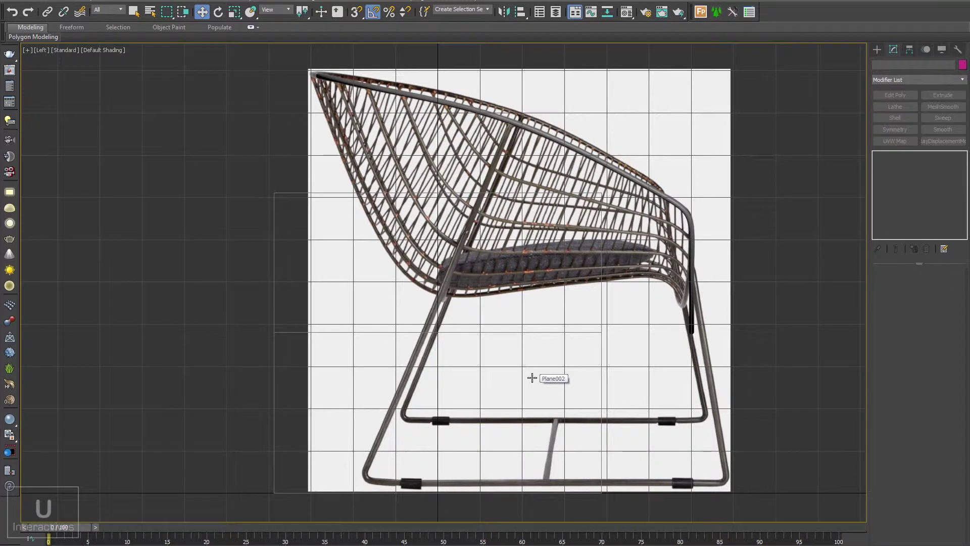
{"action": "key", "text": "f"}
{"action": "key", "text": "p"}
Step: Display edged faces on the rim in perspective and expose the Line's sub-object levels
{"action": "middle_click_drag", "start_coordinate": [547, 366], "coordinate": [670, 331], "text": "alt"}
{"action": "left_click", "coordinate": [712, 383]}
{"action": "key", "text": "F4"}
{"action": "middle_click_drag", "start_coordinate": [698, 366], "coordinate": [680, 347]}
{"action": "left_click", "coordinate": [877, 173]}
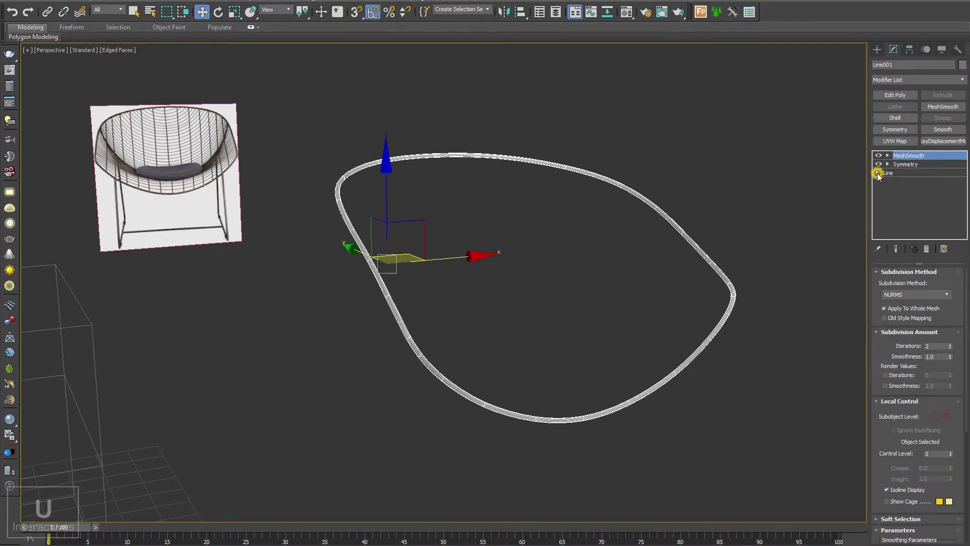
Step: Select the rim's front segments and copy them backward beneath the middle of the seat
{"action": "left_click_drag", "start_coordinate": [614, 464], "coordinate": [405, 368]}
{"action": "middle_click_drag", "start_coordinate": [405, 368], "coordinate": [430, 404], "text": "alt"}
{"action": "key", "text": "2"}
{"action": "left_click_drag", "start_coordinate": [616, 460], "coordinate": [463, 370]}
{"action": "mouse_move", "coordinate": [462, 370]}
{"action": "middle_mouse_down", "text": "alt"}
{"action": "mouse_move", "coordinate": [518, 420]}
{"action": "mouse_move", "coordinate": [282, 368]}
{"action": "middle_mouse_up", "text": "alt"}
Step: Rotate and move the copied segments in the side view to align with the slanted support tube in the photo
{"action": "key", "text": "l"}
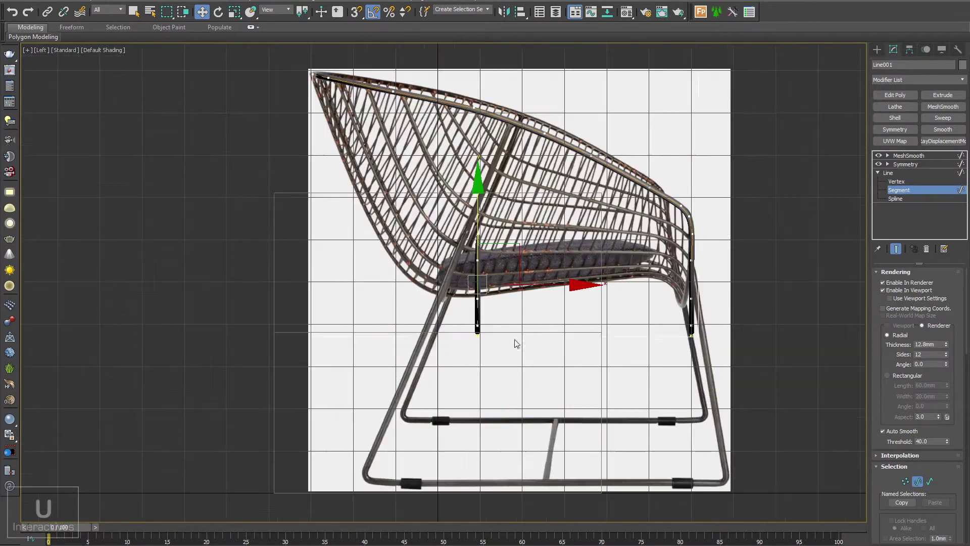
{"action": "scroll", "coordinate": [516, 344], "scroll_direction": "up", "scroll_amount": 3}
{"action": "key", "text": "e"}
{"action": "key", "text": "w"}
{"action": "mouse_move", "coordinate": [574, 289]}
{"action": "left_mouse_down"}
{"action": "mouse_move", "coordinate": [588, 304]}
{"action": "mouse_move", "coordinate": [530, 298]}
{"action": "mouse_move", "coordinate": [591, 290]}
{"action": "left_mouse_up"}
{"action": "key", "text": "e"}
{"action": "key", "text": "w"}
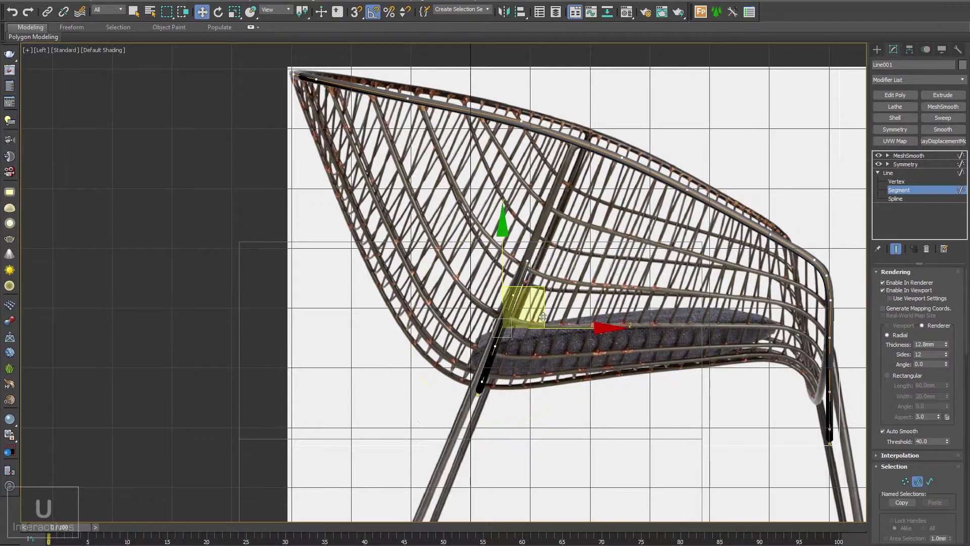
{"action": "left_click_drag", "start_coordinate": [545, 313], "coordinate": [542, 315]}
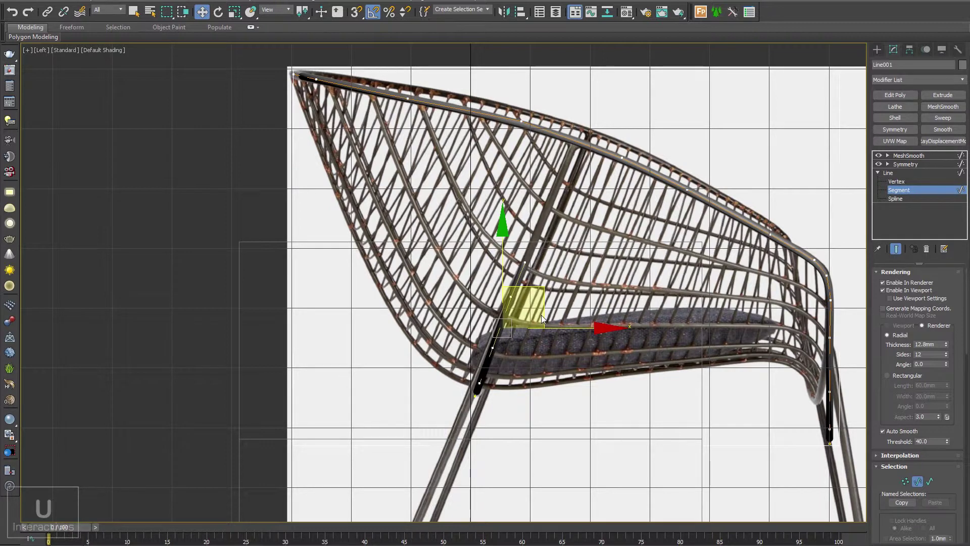
{"action": "middle_click_drag", "start_coordinate": [541, 314], "coordinate": [530, 340]}
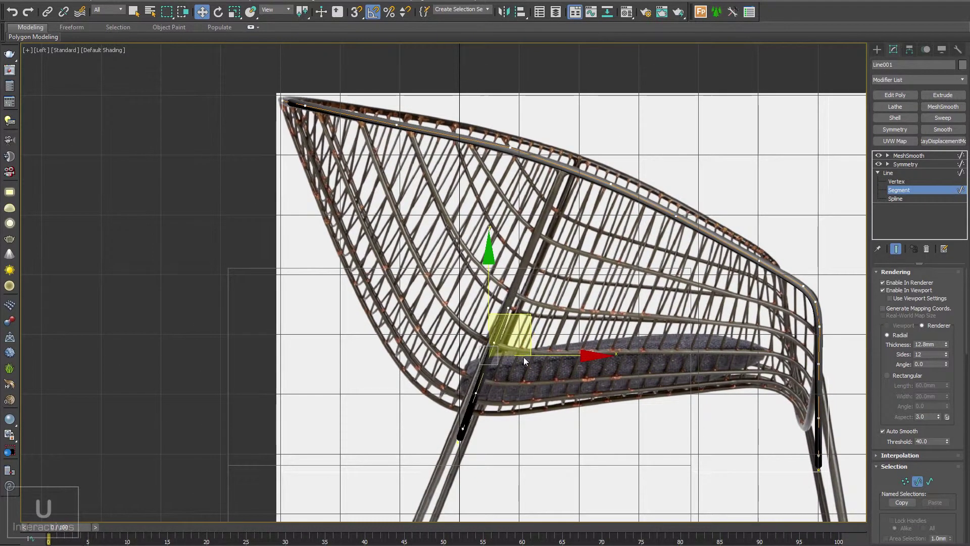
{"action": "left_click_drag", "start_coordinate": [524, 361], "coordinate": [509, 382]}
{"action": "middle_click_drag", "start_coordinate": [518, 341], "coordinate": [518, 348]}
Step: Move the copied tube's top vertex up along the slanted support to meet the rim in the side view
{"action": "key", "text": "1"}
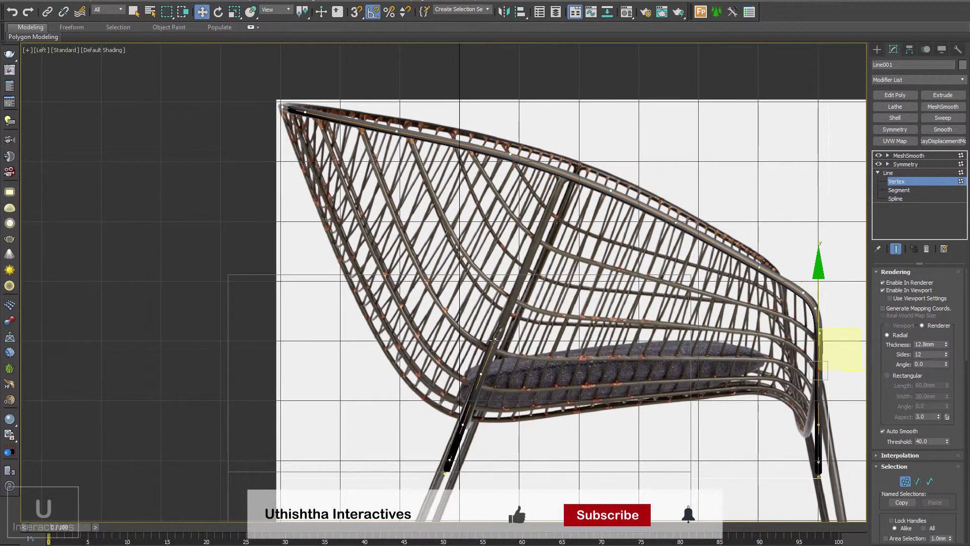
{"action": "left_click", "coordinate": [494, 340]}
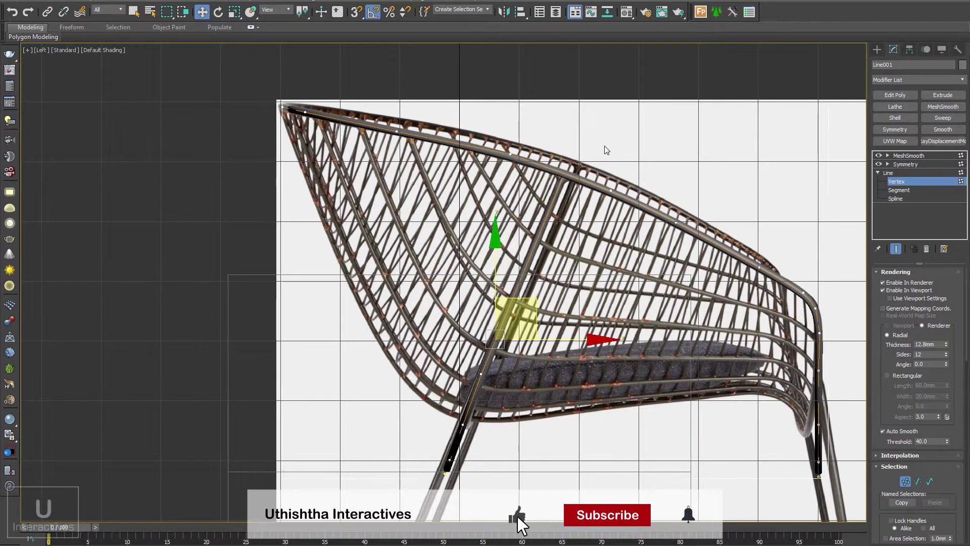
{"action": "left_click_drag", "start_coordinate": [550, 193], "coordinate": [605, 146]}
{"action": "key", "text": "p"}
{"action": "middle_click_drag", "start_coordinate": [544, 302], "coordinate": [463, 363], "text": "alt"}
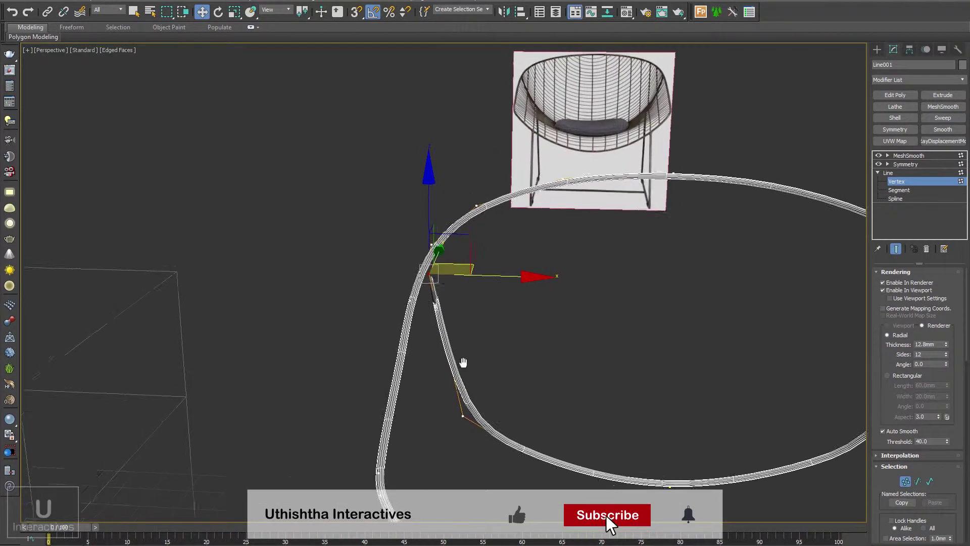
Step: Turn off the MeshSmooth display and move the support tube's top vertex sideways along X onto the rim
{"action": "scroll", "coordinate": [439, 298], "scroll_direction": "up", "scroll_amount": 4}
{"action": "left_click_drag", "start_coordinate": [502, 254], "coordinate": [470, 252]}
{"action": "middle_click_drag", "start_coordinate": [479, 263], "coordinate": [469, 273], "text": "alt"}
{"action": "left_click", "coordinate": [879, 156]}
{"action": "middle_click_drag", "start_coordinate": [647, 286], "coordinate": [658, 289], "text": "alt"}
{"action": "left_click_drag", "start_coordinate": [476, 252], "coordinate": [465, 252]}
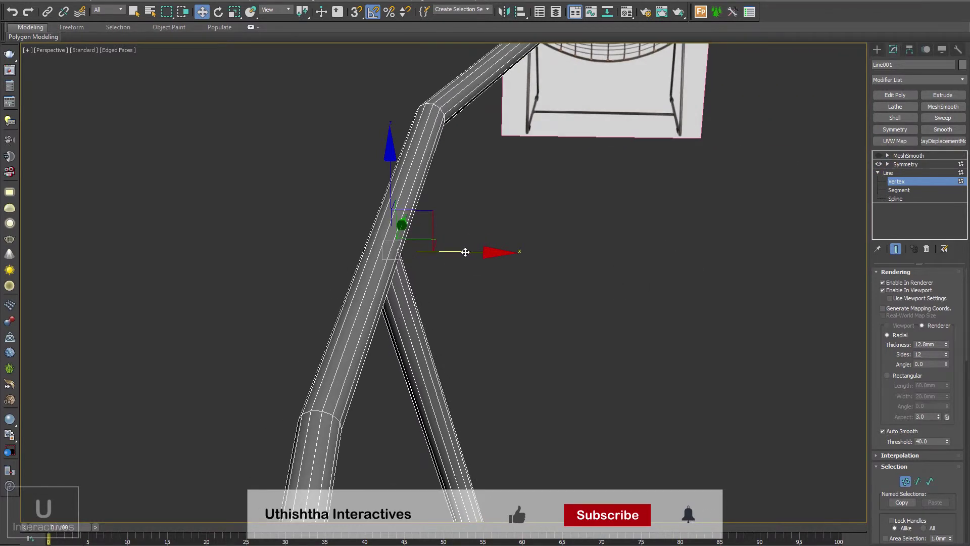
Step: Change the reference coordinate system and move the support tube's lower corner vertex upward
{"action": "middle_click_drag", "start_coordinate": [470, 267], "coordinate": [457, 351], "text": "alt"}
{"action": "scroll", "coordinate": [483, 342], "scroll_direction": "down", "scroll_amount": 8}
{"action": "scroll", "coordinate": [436, 358], "scroll_direction": "up", "scroll_amount": 3}
{"action": "left_click", "coordinate": [275, 9]}
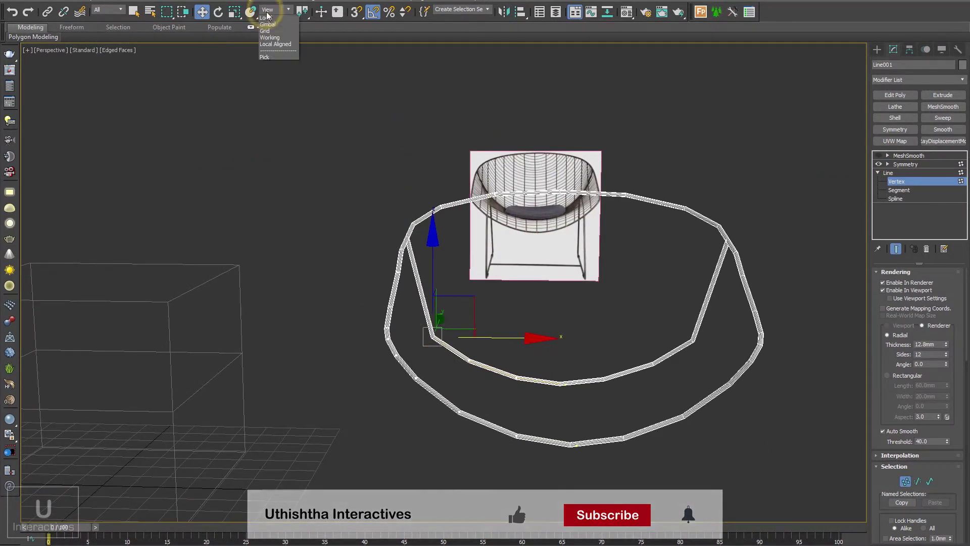
{"action": "left_click", "coordinate": [270, 51]}
{"action": "left_click_drag", "start_coordinate": [431, 271], "coordinate": [430, 242]}
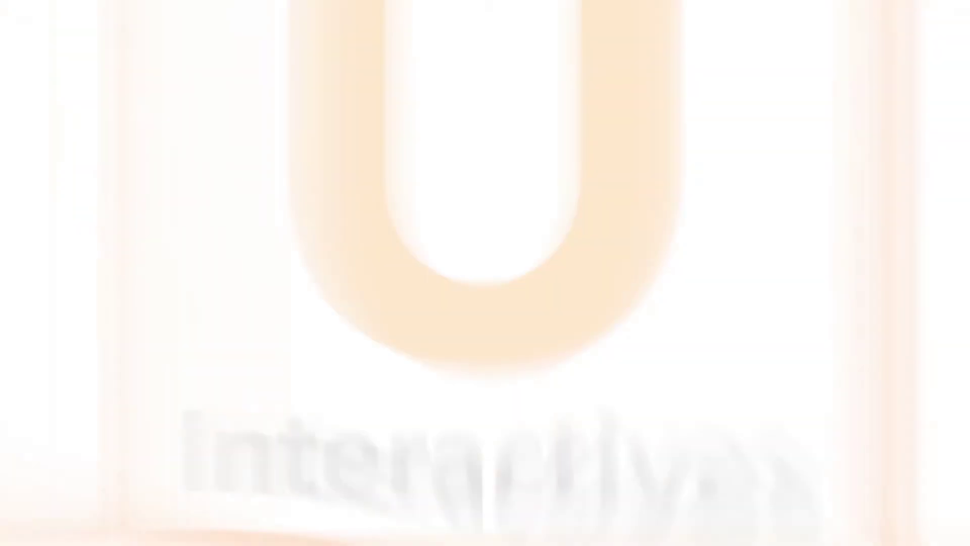